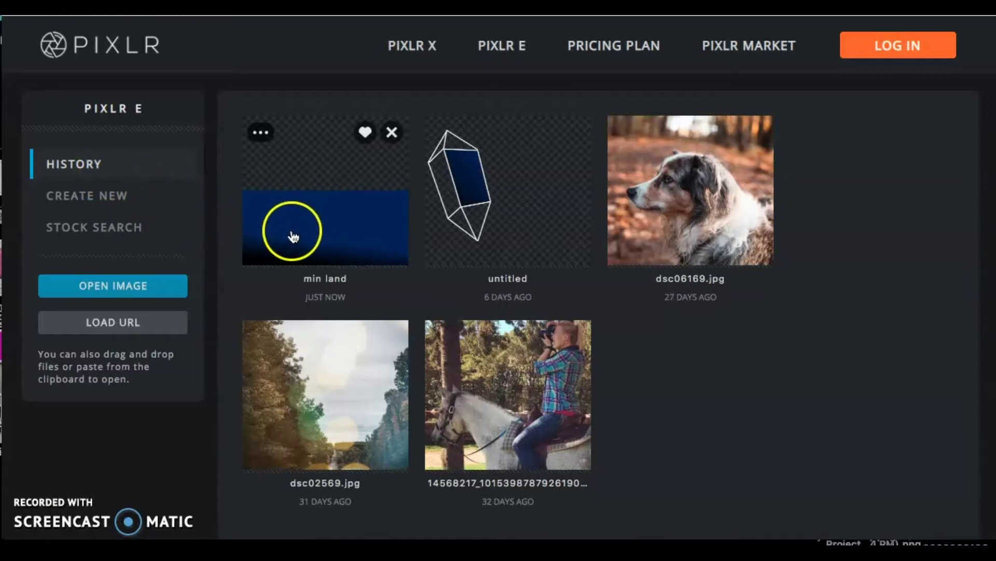
Create a new 1080×1080 image from the Instagram preset, named 'min land'
{"action": "left_click", "coordinate": [121, 203]}
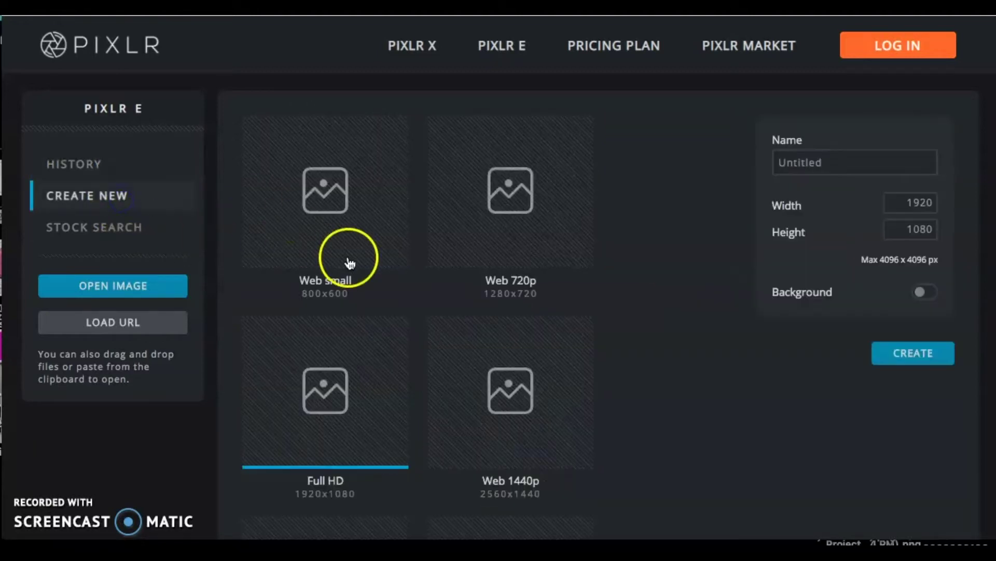
{"action": "scroll", "coordinate": [503, 271], "scroll_direction": "down", "scroll_amount": 5}
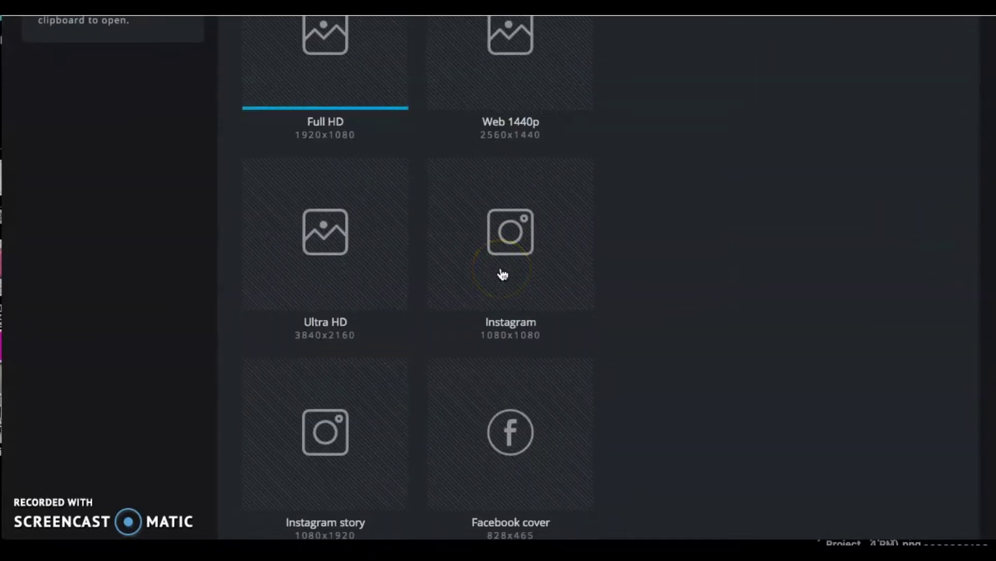
{"action": "left_click", "coordinate": [502, 274]}
{"action": "scroll", "coordinate": [643, 298], "scroll_direction": "up", "scroll_amount": 5}
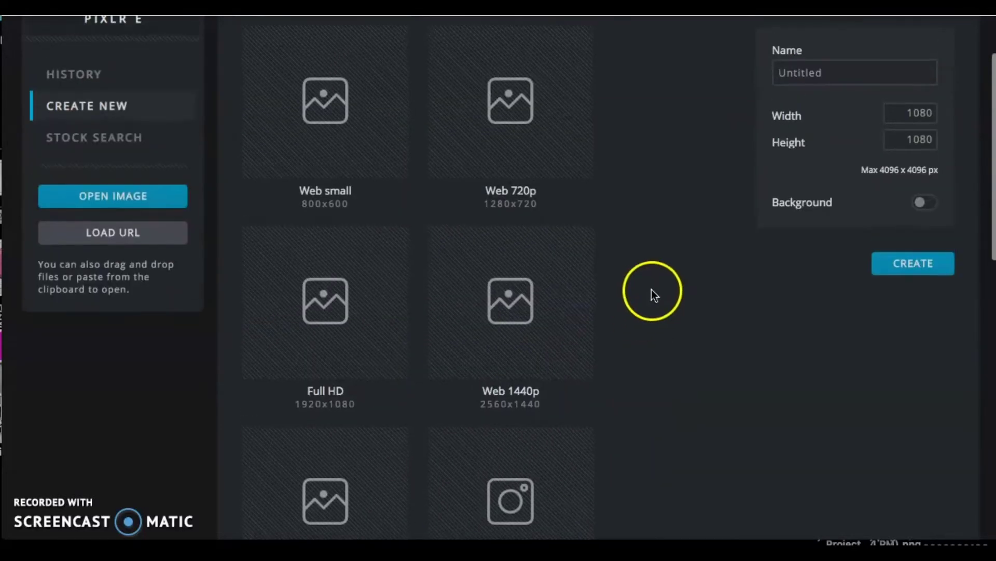
{"action": "left_click", "coordinate": [874, 73]}
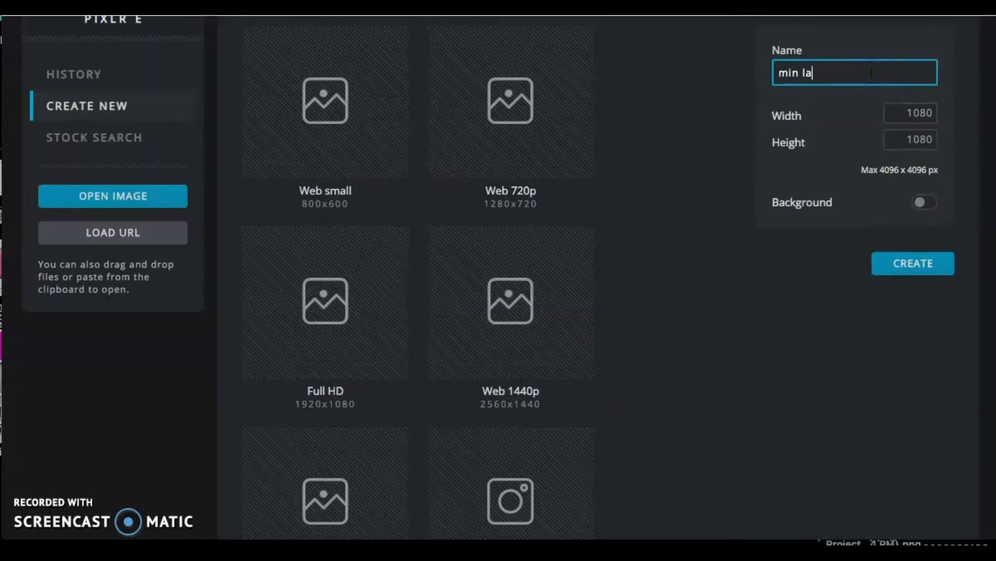
{"action": "left_click", "coordinate": [911, 271]}
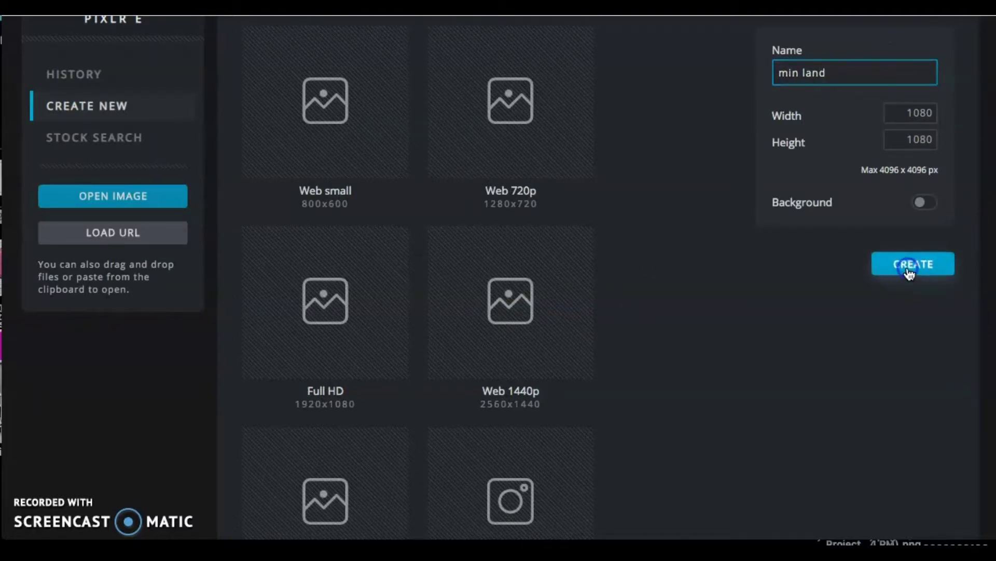
Marquee-select a 1080×428 strip along the bottom of the canvas
{"action": "scroll", "coordinate": [289, 345], "scroll_direction": "down", "scroll_amount": 2}
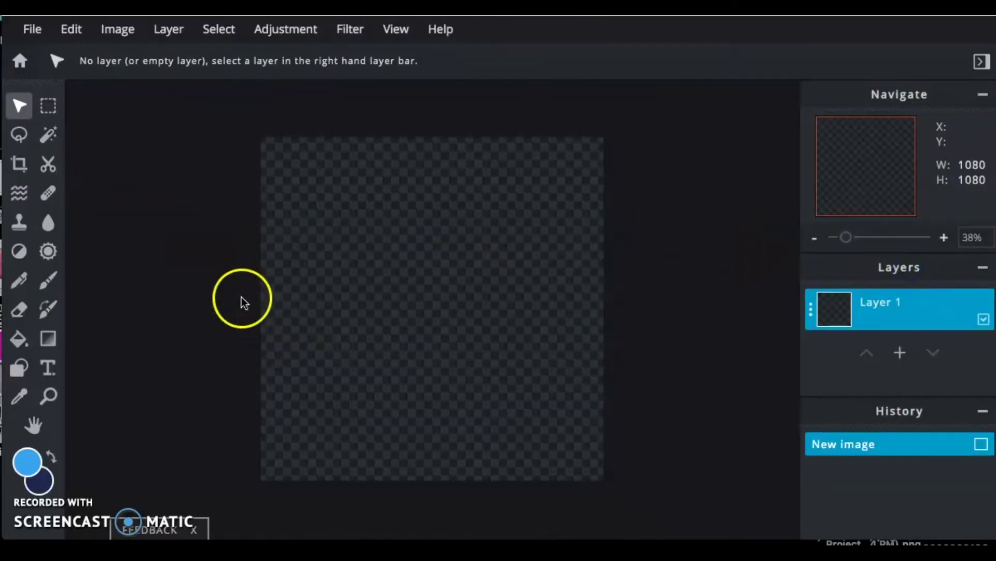
{"action": "left_click", "coordinate": [48, 107]}
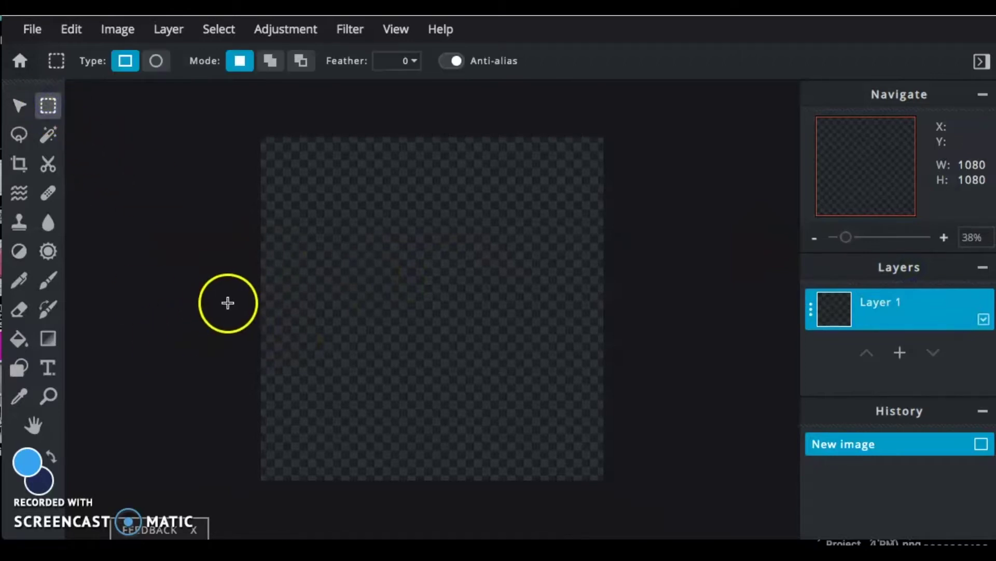
{"action": "left_click_drag", "start_coordinate": [252, 270], "coordinate": [617, 500]}
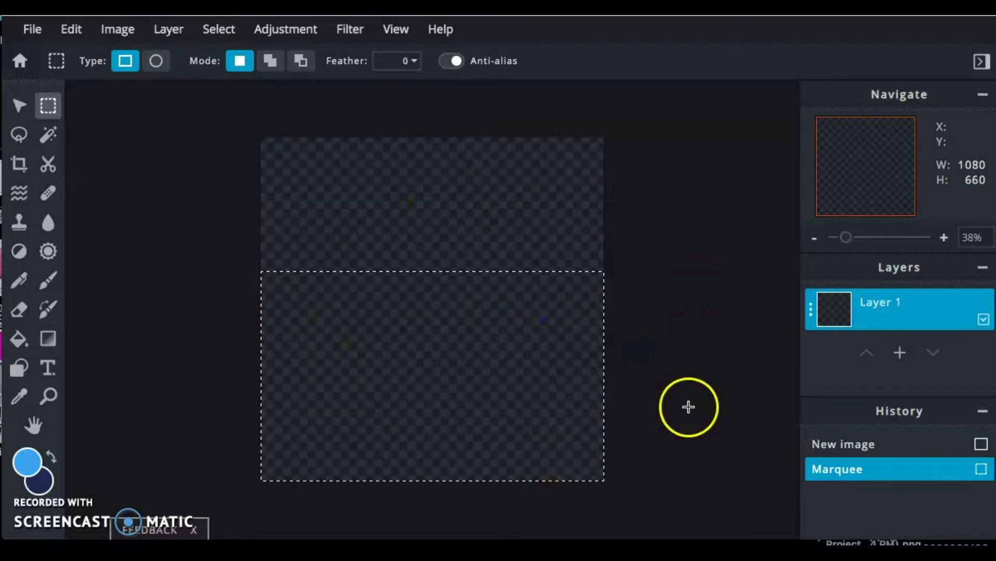
{"action": "left_click", "coordinate": [240, 280]}
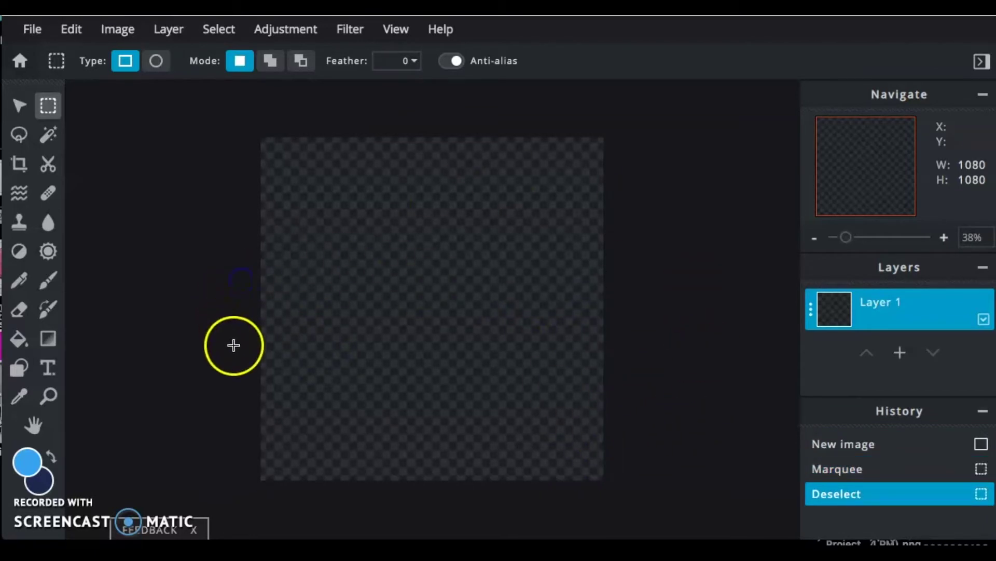
{"action": "left_click_drag", "start_coordinate": [234, 345], "coordinate": [677, 501]}
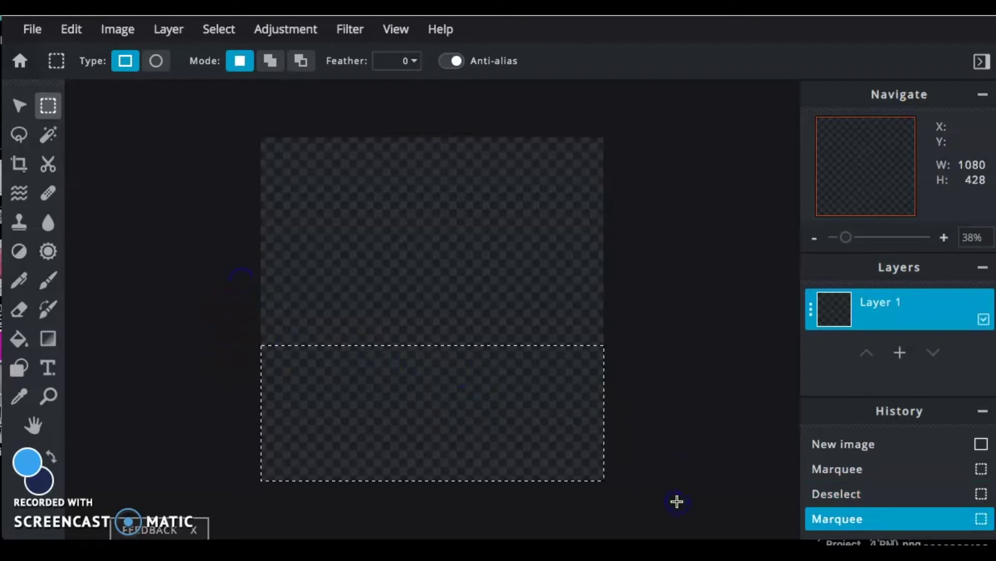
{"action": "left_click", "coordinate": [28, 462]}
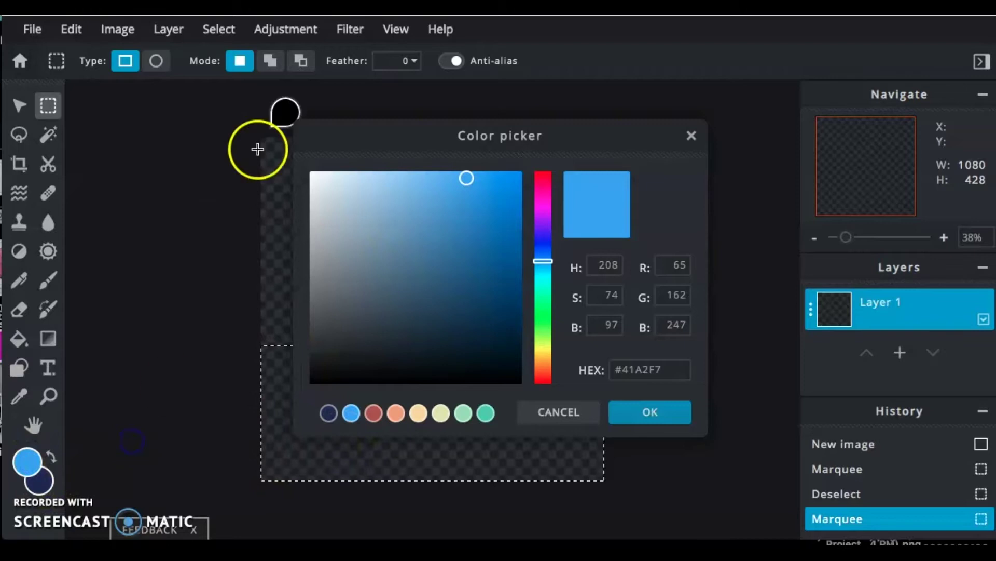
{"action": "left_click", "coordinate": [691, 135]}
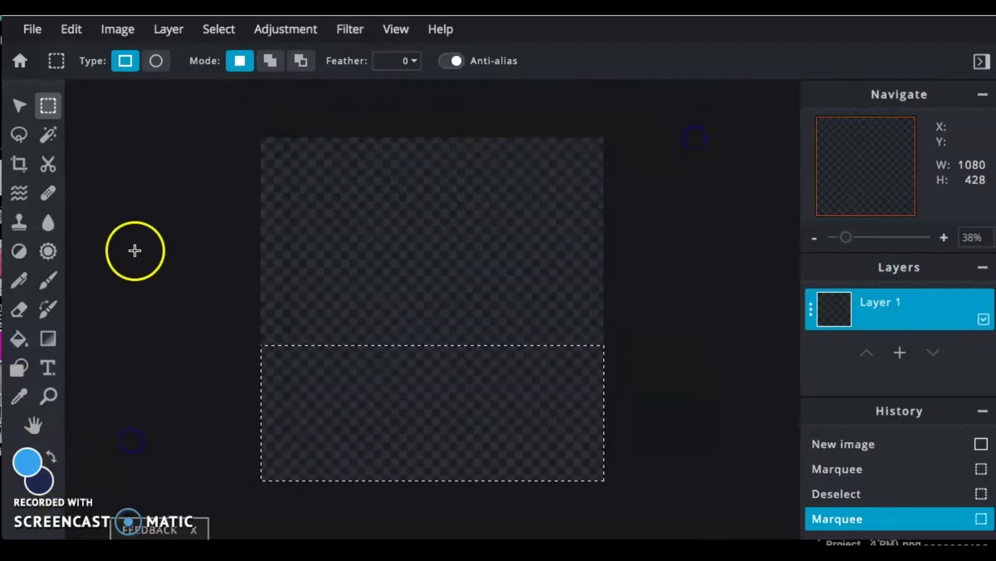
{"action": "left_click", "coordinate": [48, 343]}
Set the foreground colour to green and choose a green-to-navy gradient preset
{"action": "left_click", "coordinate": [292, 61]}
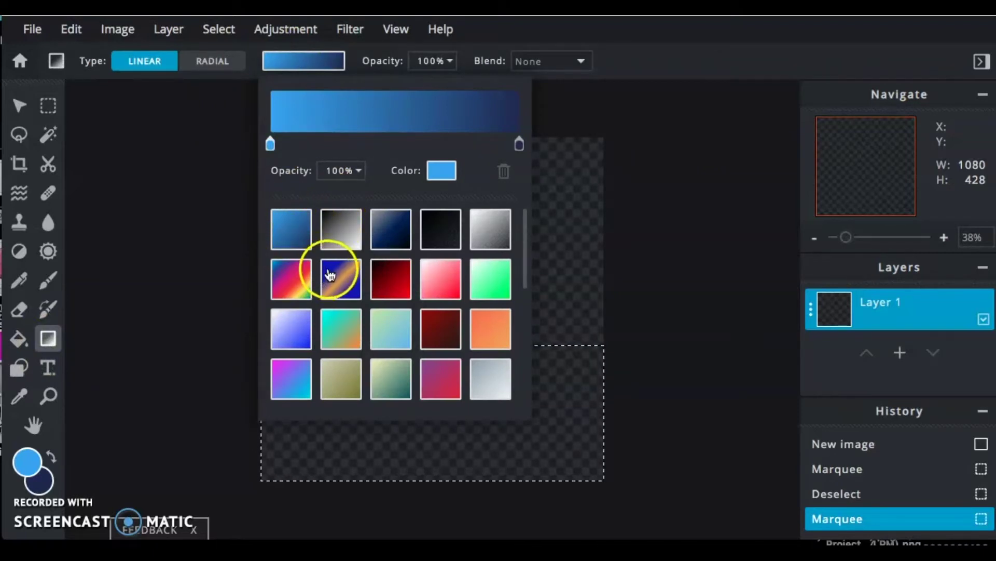
{"action": "left_click", "coordinate": [183, 331]}
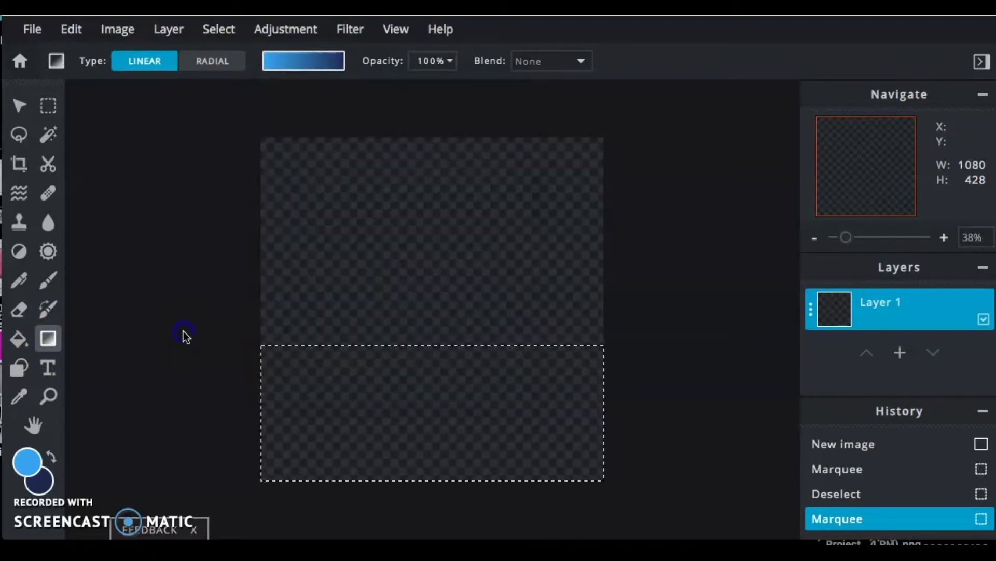
{"action": "left_click", "coordinate": [28, 462]}
{"action": "left_click", "coordinate": [544, 300]}
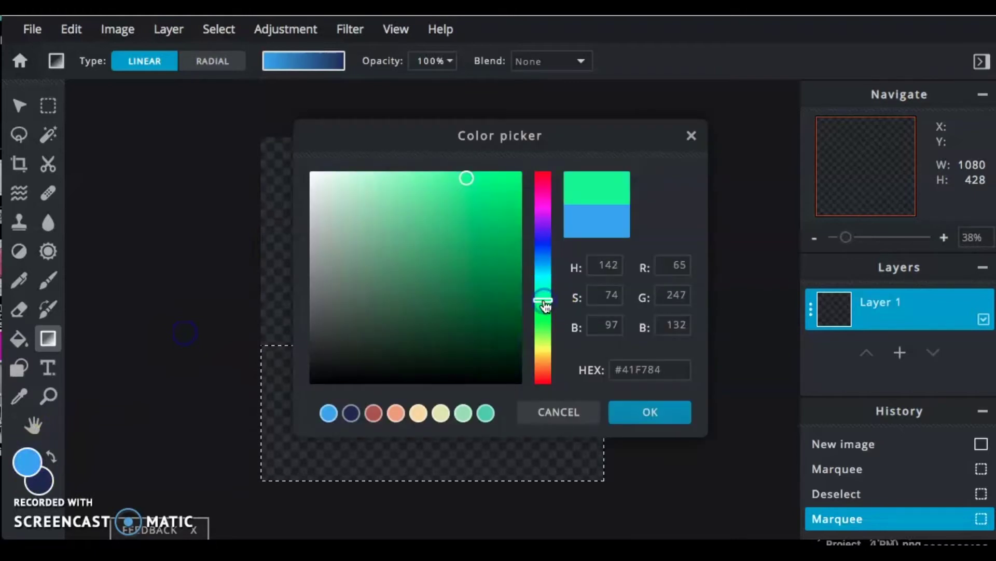
{"action": "left_click", "coordinate": [683, 414]}
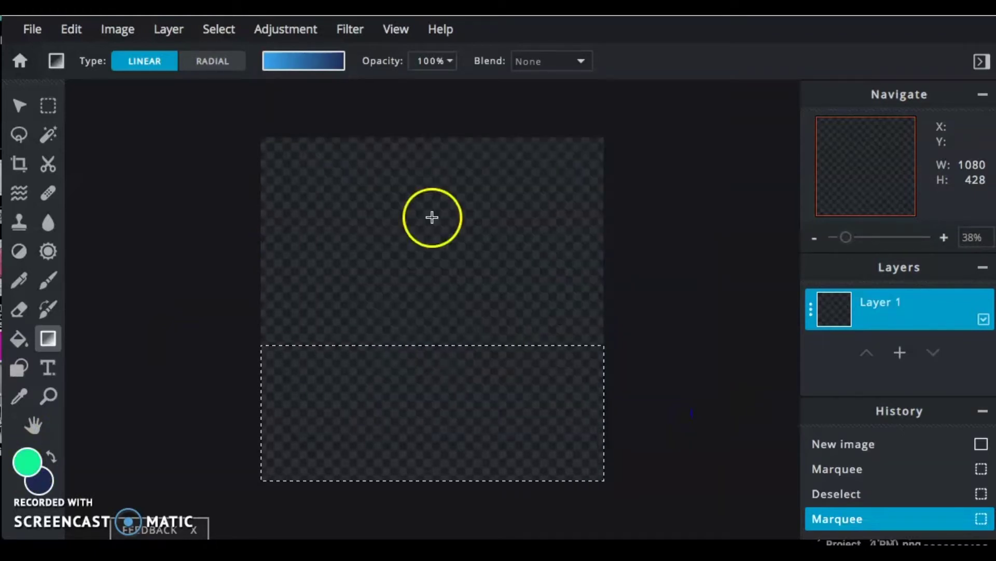
{"action": "left_click", "coordinate": [327, 65]}
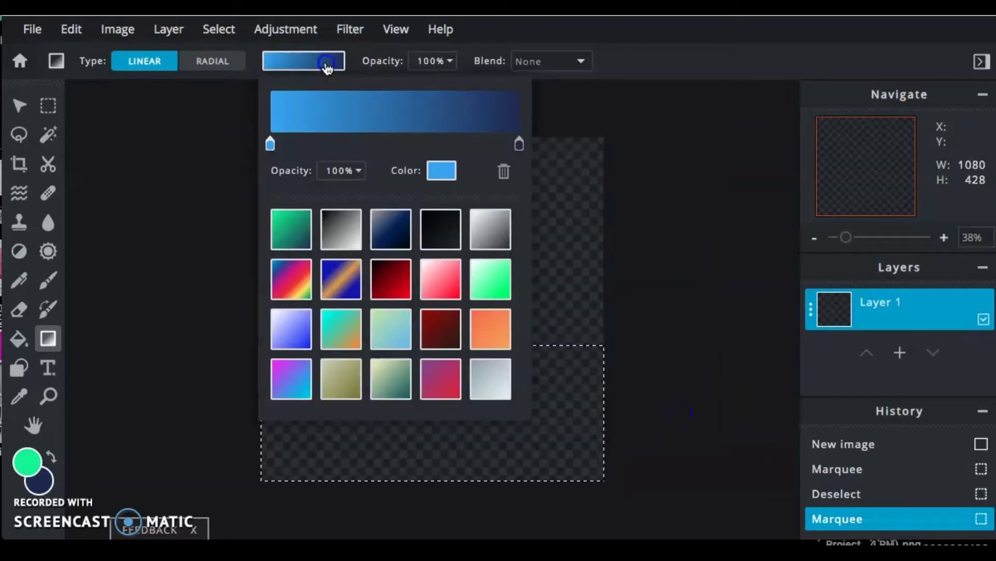
{"action": "left_click", "coordinate": [287, 224]}
{"action": "left_click", "coordinate": [190, 245]}
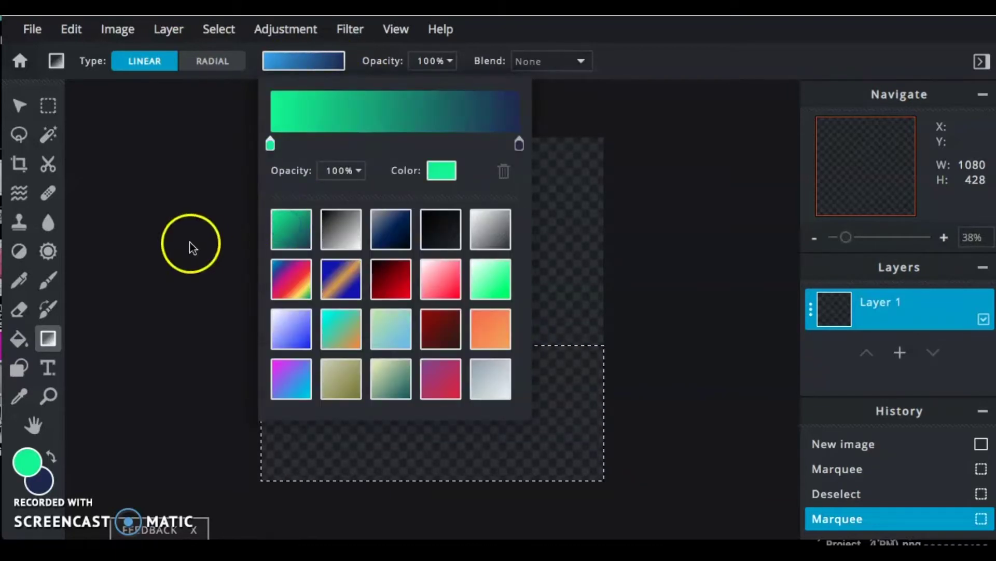
Fill the bottom strip with the green-to-navy gradient, green on top, redrawing until smooth
{"action": "left_click_drag", "start_coordinate": [432, 371], "coordinate": [425, 460]}
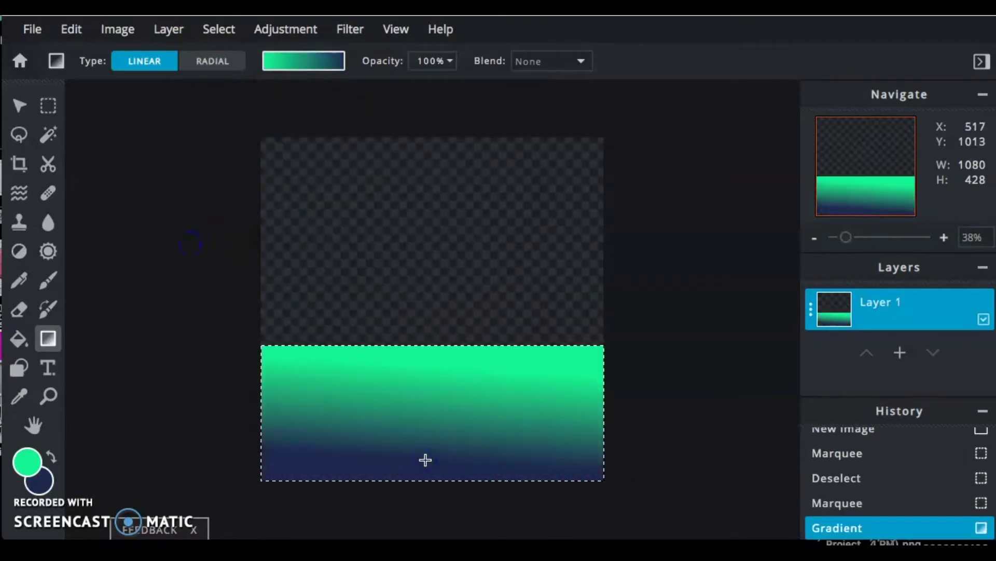
{"action": "left_click_drag", "start_coordinate": [448, 377], "coordinate": [462, 222]}
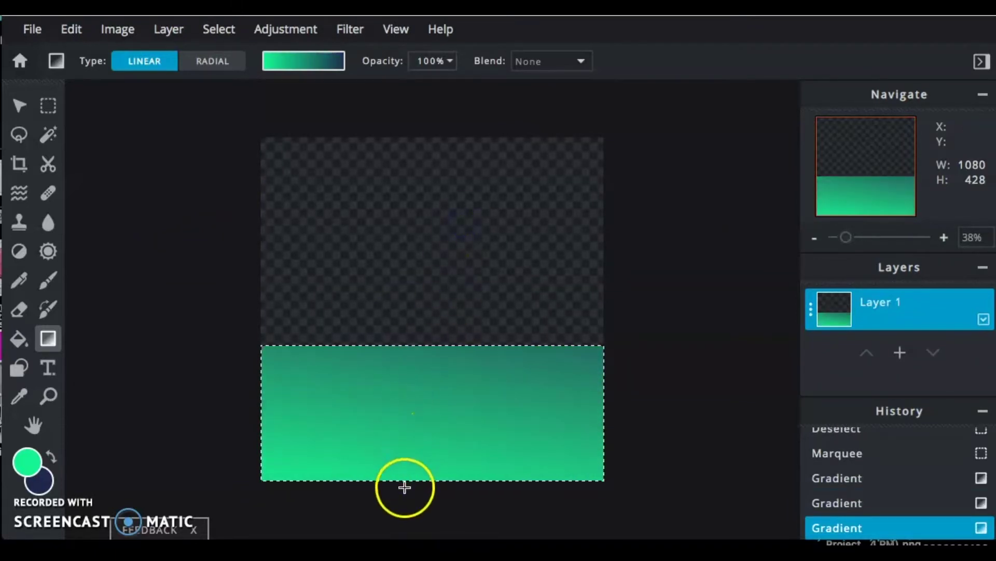
{"action": "left_click_drag", "start_coordinate": [405, 487], "coordinate": [405, 312]}
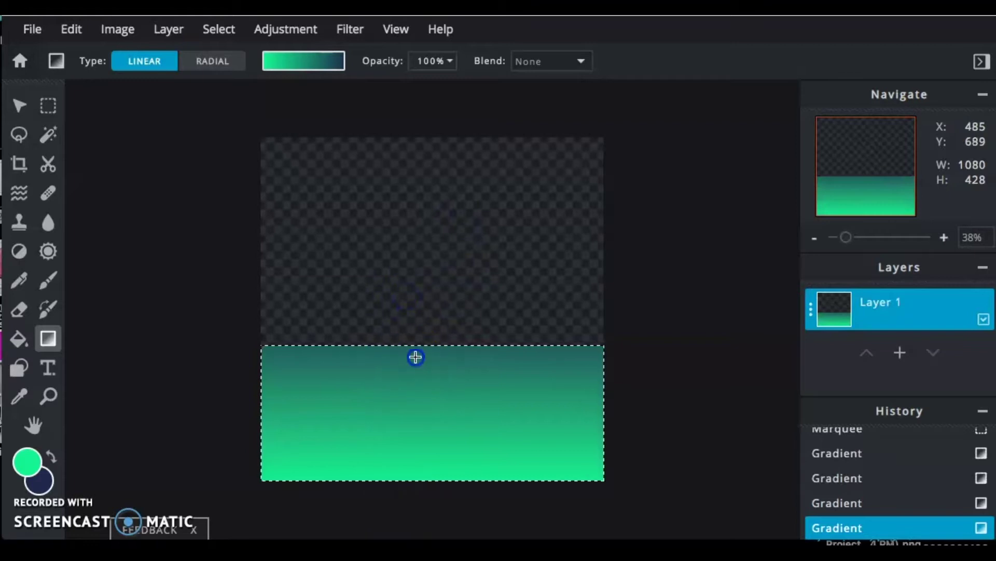
{"action": "left_click_drag", "start_coordinate": [404, 486], "coordinate": [403, 486]}
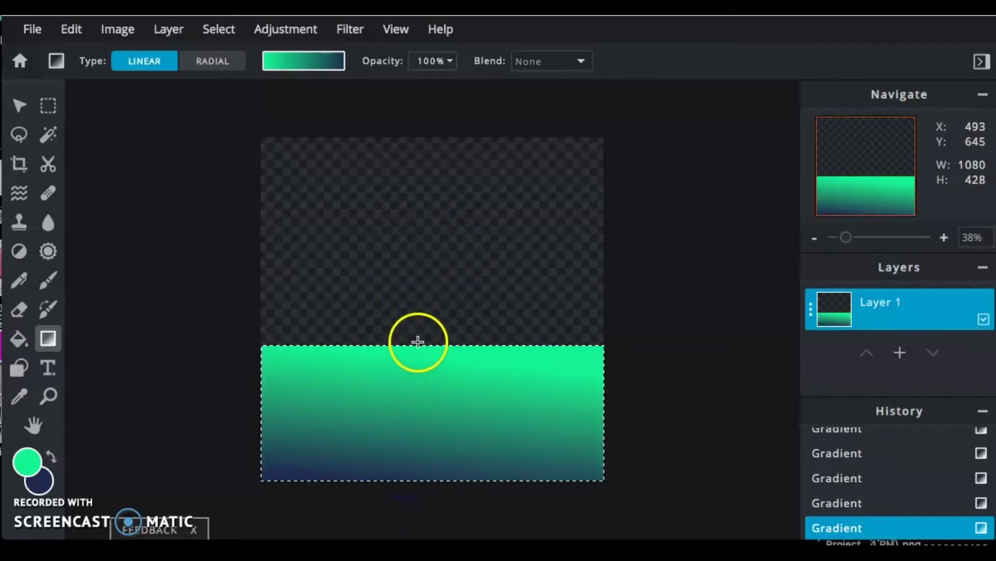
{"action": "left_click_drag", "start_coordinate": [416, 423], "coordinate": [416, 426]}
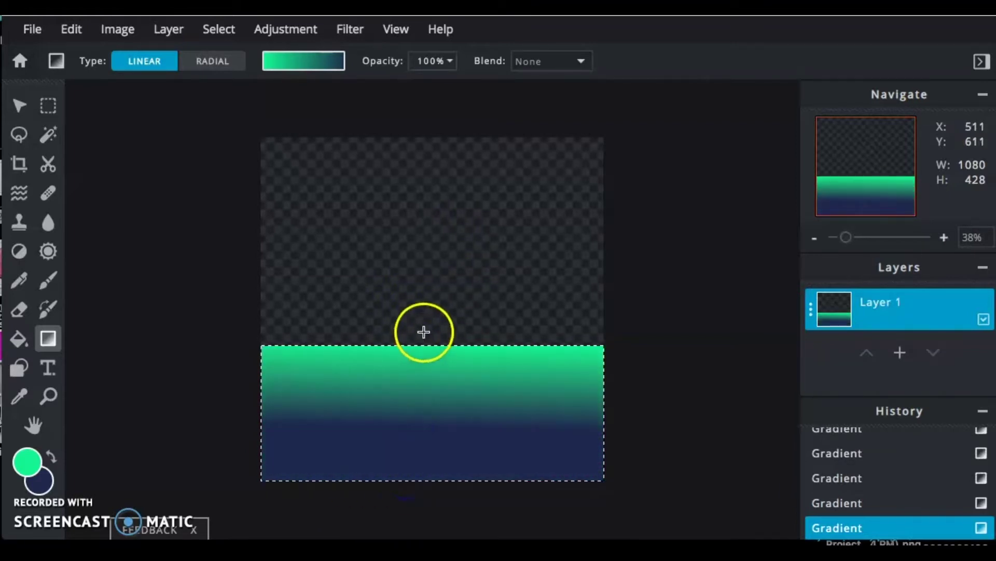
{"action": "left_click_drag", "start_coordinate": [420, 487], "coordinate": [420, 488]}
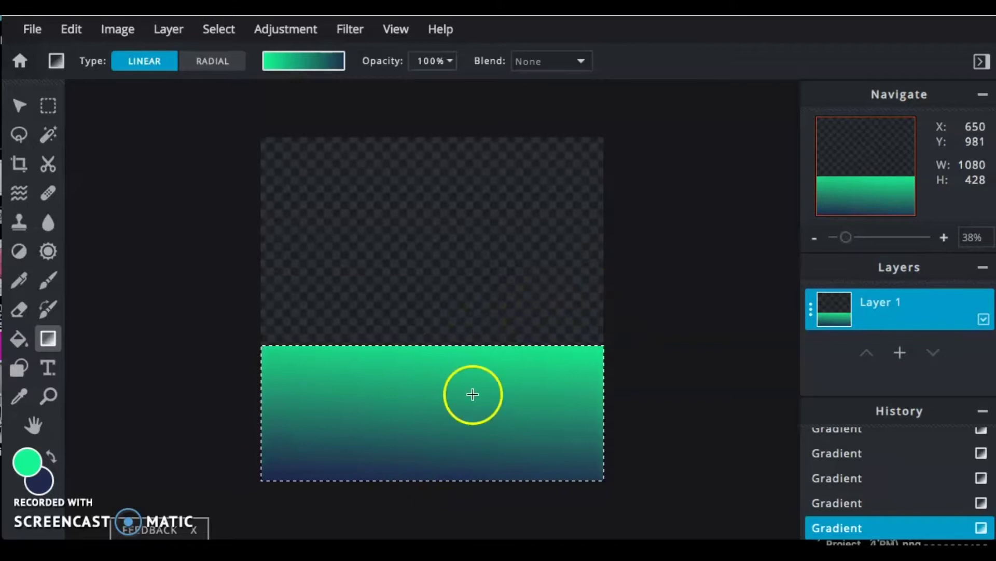
{"action": "left_click_drag", "start_coordinate": [478, 441], "coordinate": [479, 449]}
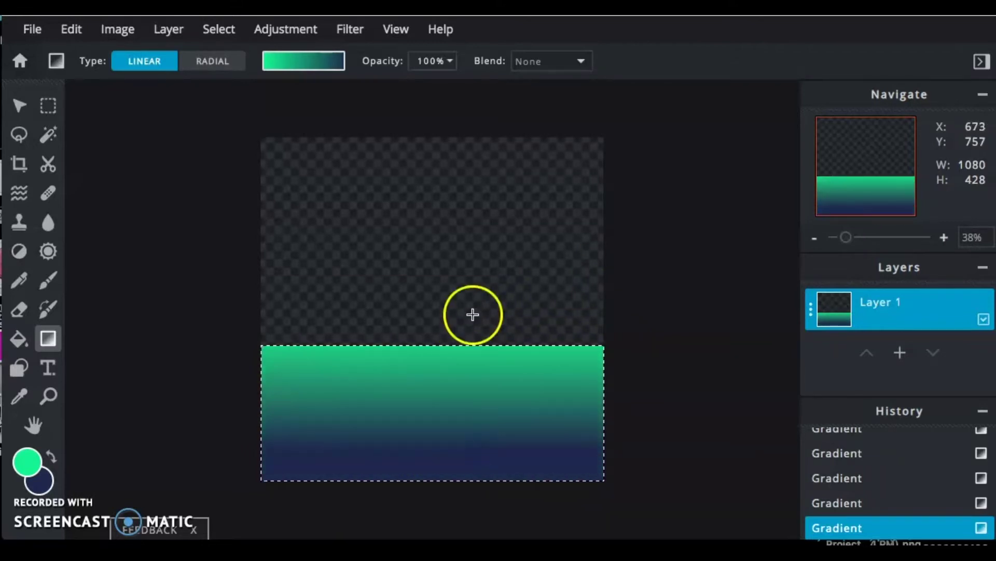
{"action": "left_click_drag", "start_coordinate": [478, 183], "coordinate": [479, 198]}
{"action": "left_click_drag", "start_coordinate": [476, 473], "coordinate": [475, 472]}
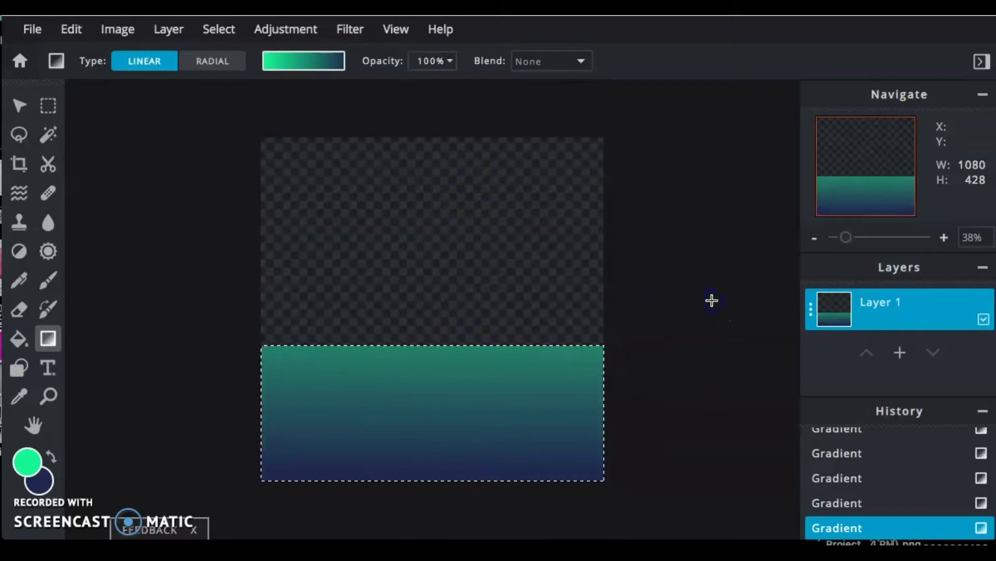
Clear the selection and add an empty Layer 2 above the gradient layer
{"action": "left_click", "coordinate": [48, 105]}
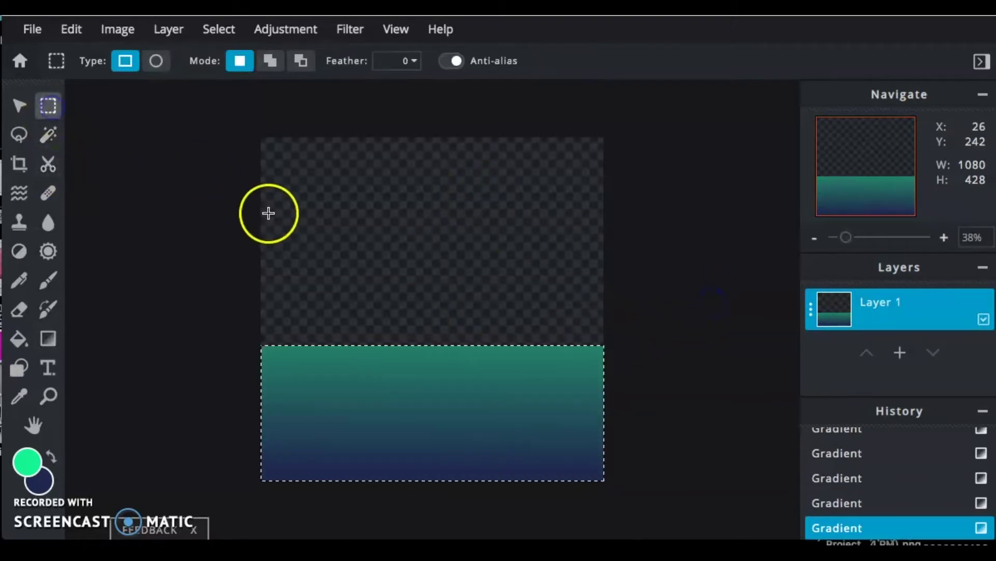
{"action": "left_click", "coordinate": [251, 120]}
{"action": "left_click_drag", "start_coordinate": [263, 135], "coordinate": [613, 346]}
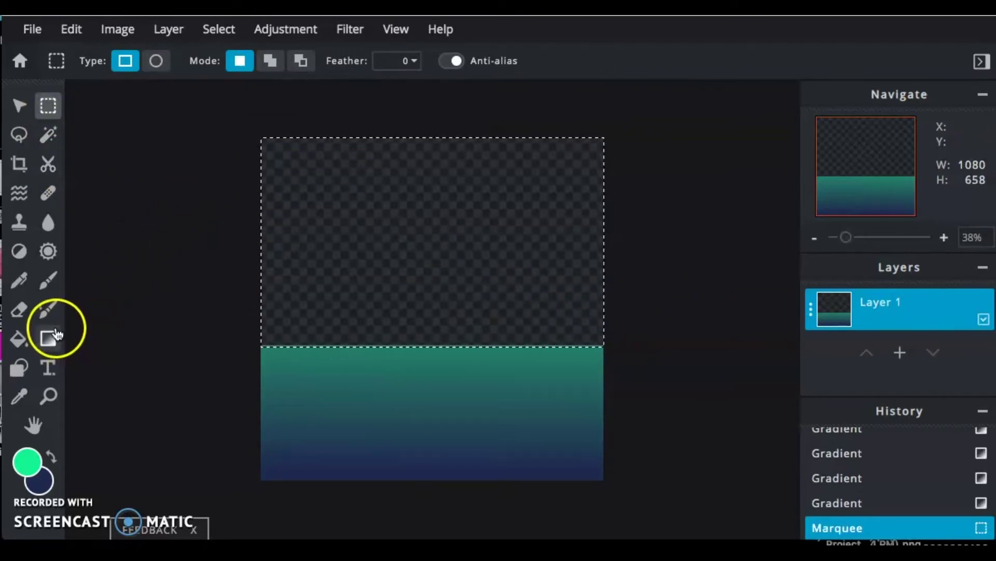
{"action": "left_click", "coordinate": [174, 269]}
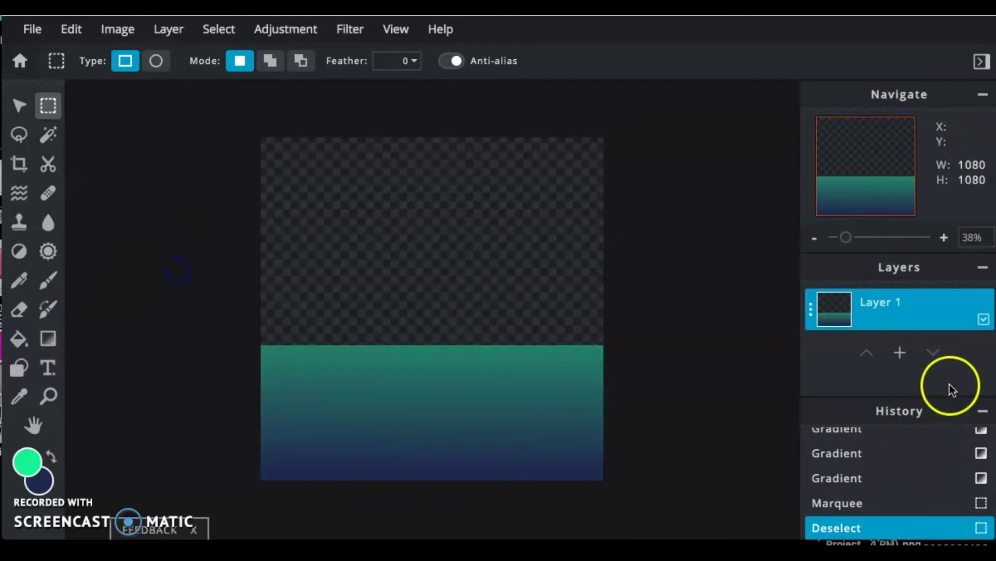
{"action": "left_click", "coordinate": [901, 361]}
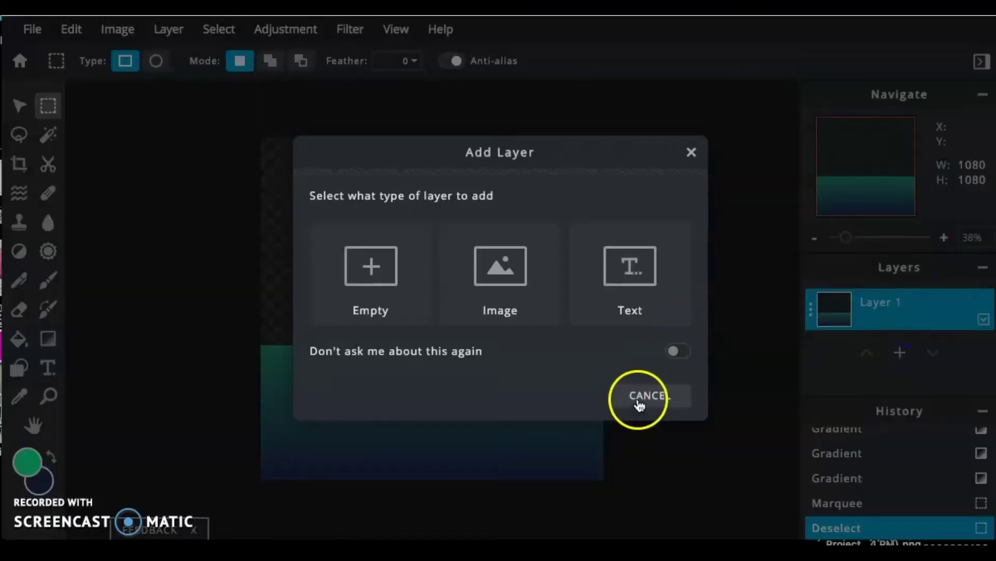
{"action": "left_click", "coordinate": [351, 267]}
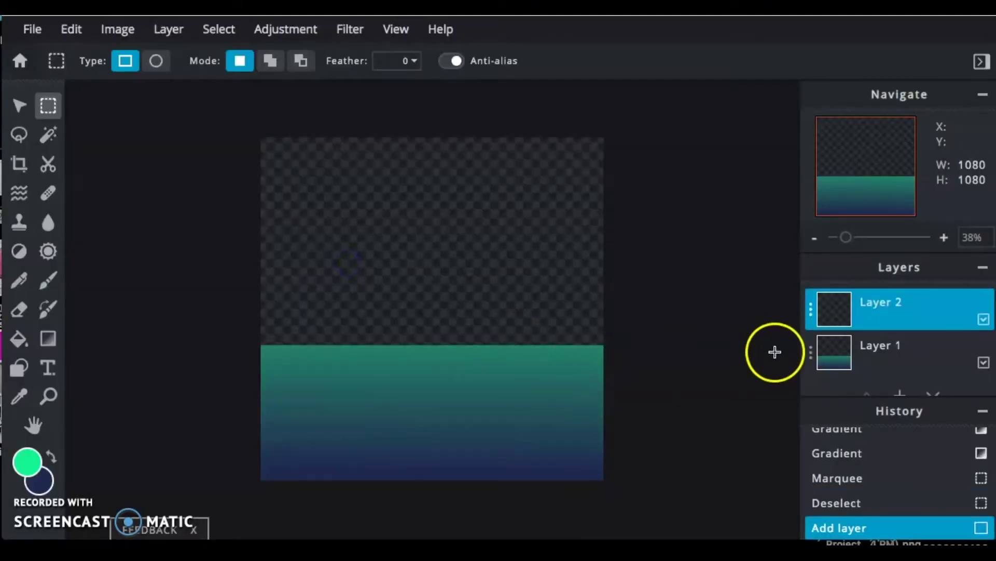
Select the upper 1080×663 sky area and make the foreground colour light pink
{"action": "left_click_drag", "start_coordinate": [247, 127], "coordinate": [614, 347]}
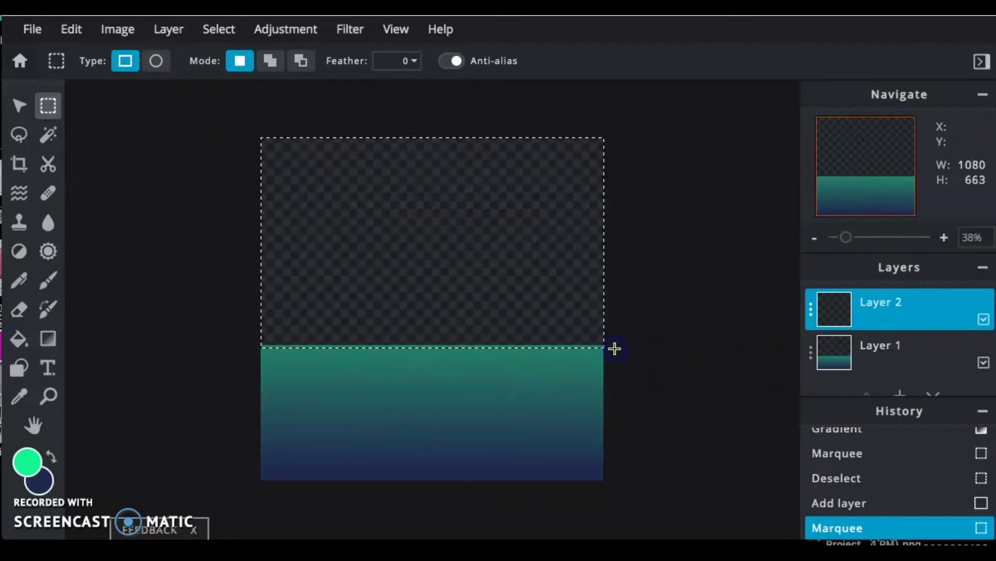
{"action": "left_click", "coordinate": [22, 454]}
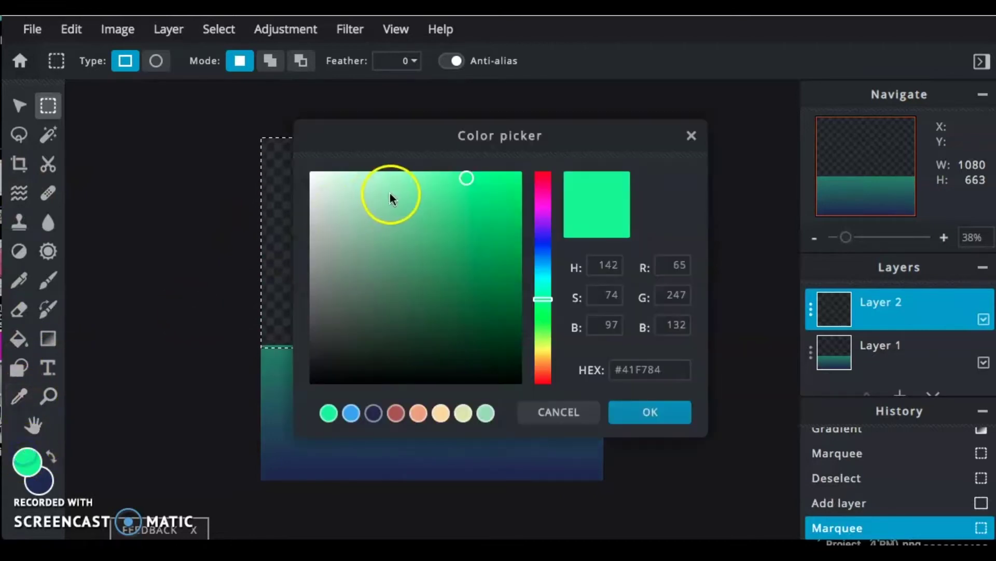
{"action": "left_click", "coordinate": [545, 214]}
{"action": "left_click", "coordinate": [586, 418]}
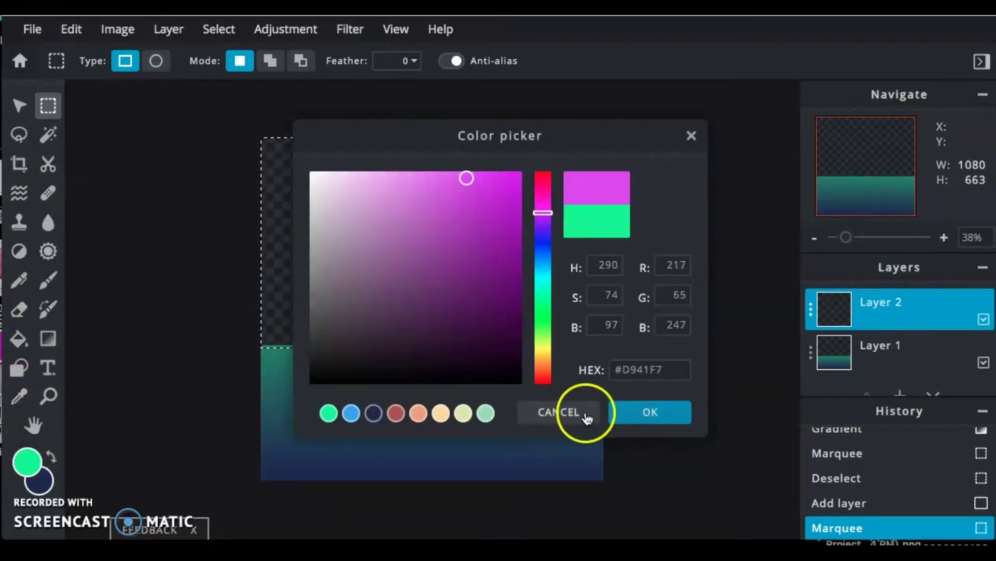
{"action": "left_click", "coordinate": [394, 173]}
{"action": "left_click", "coordinate": [676, 419]}
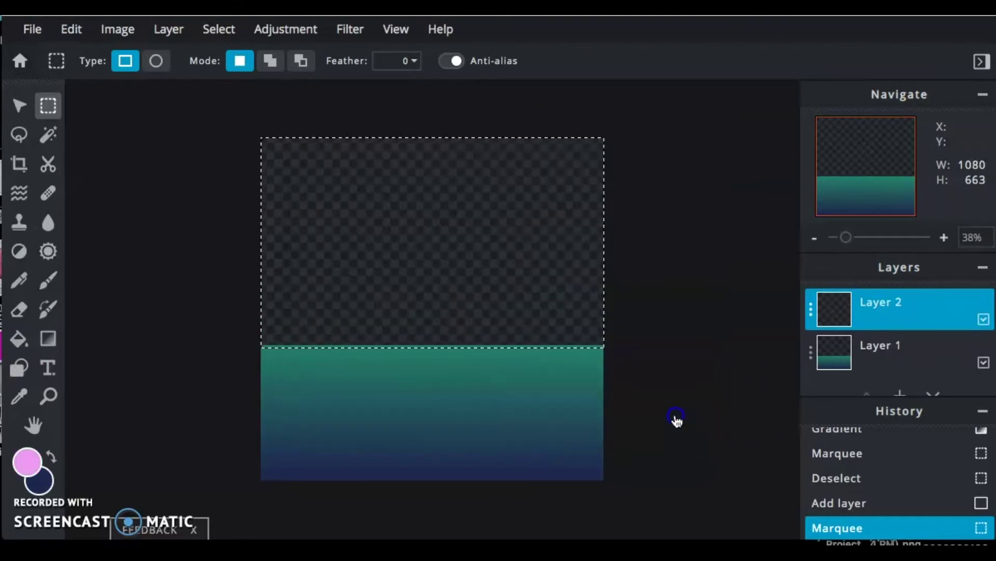
Set the background colour to bright cyan
{"action": "left_click", "coordinate": [37, 480]}
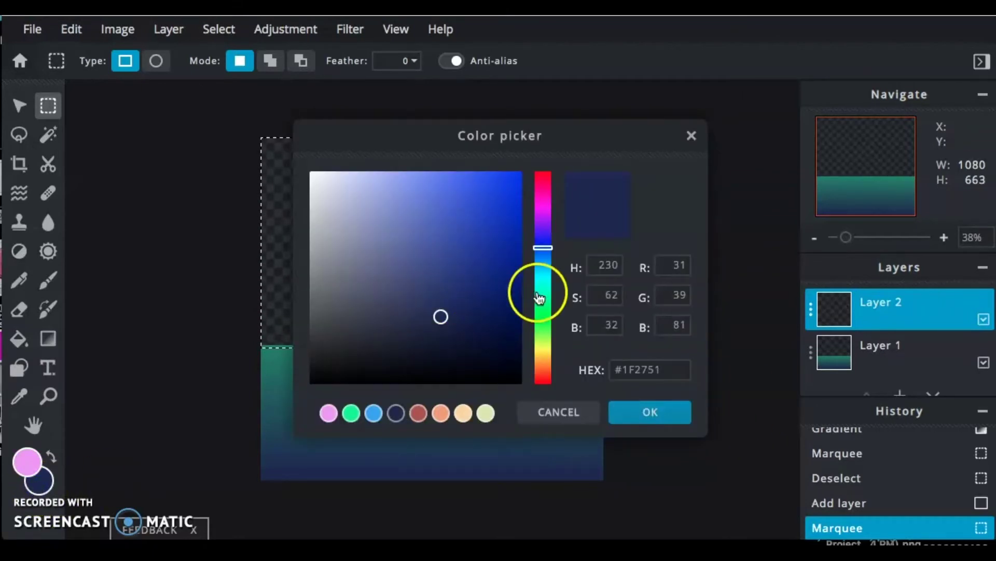
{"action": "left_click", "coordinate": [544, 286]}
{"action": "left_click", "coordinate": [448, 238]}
{"action": "left_click", "coordinate": [448, 171]}
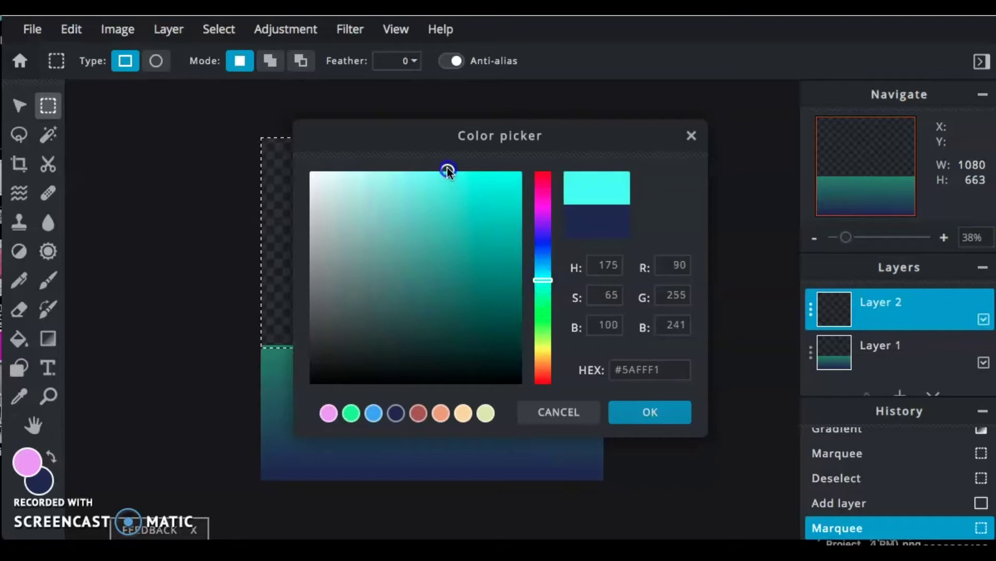
{"action": "left_click", "coordinate": [643, 423]}
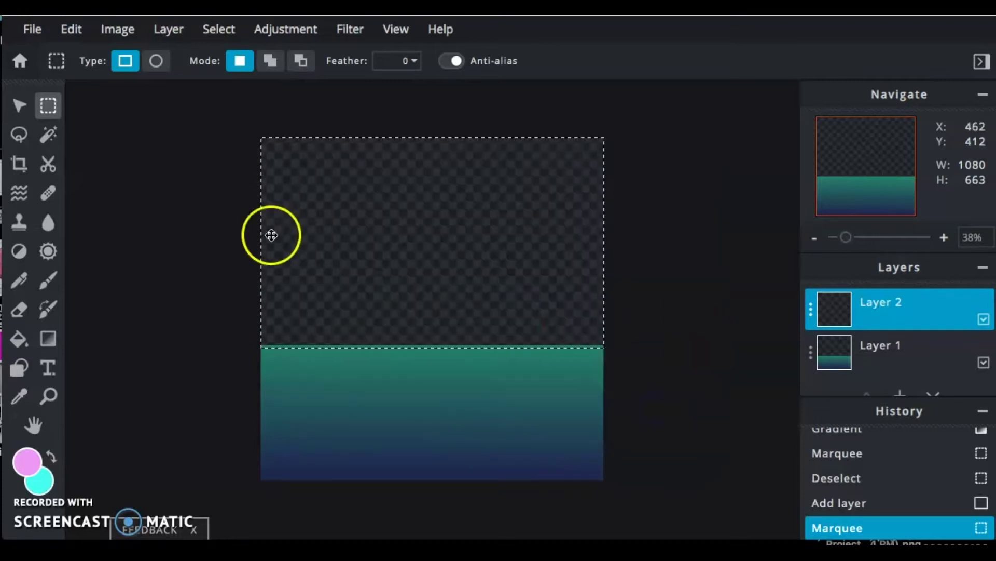
Fill the sky with a pink-to-cyan gradient, pink at the horizon, then deselect
{"action": "left_click", "coordinate": [48, 338]}
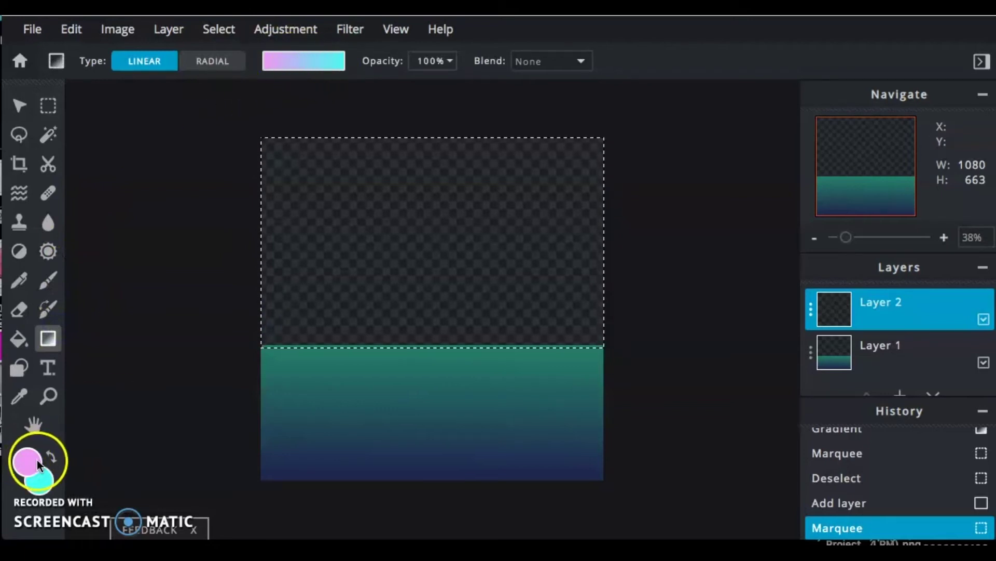
{"action": "left_click_drag", "start_coordinate": [414, 153], "coordinate": [416, 92]}
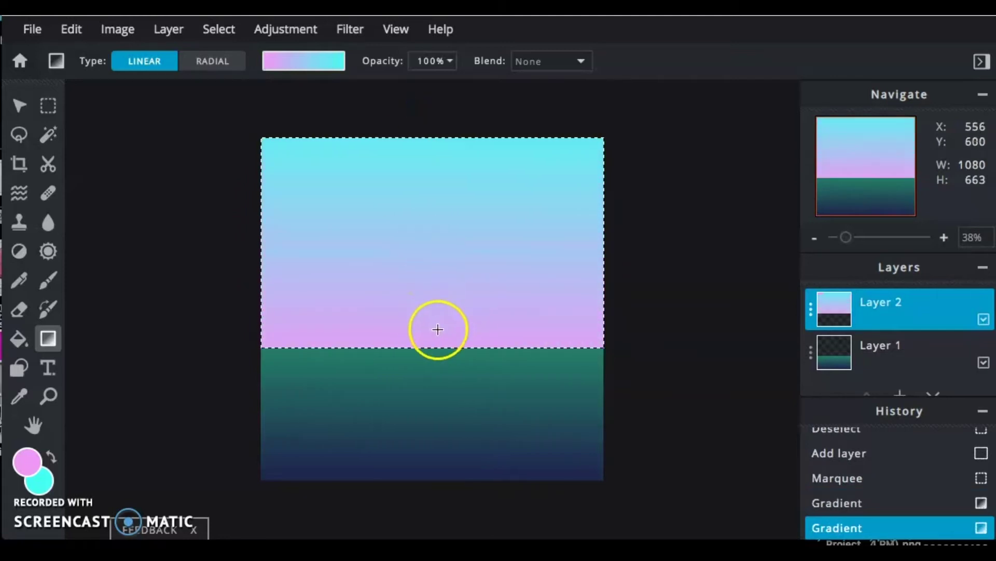
{"action": "left_click_drag", "start_coordinate": [438, 329], "coordinate": [449, 105]}
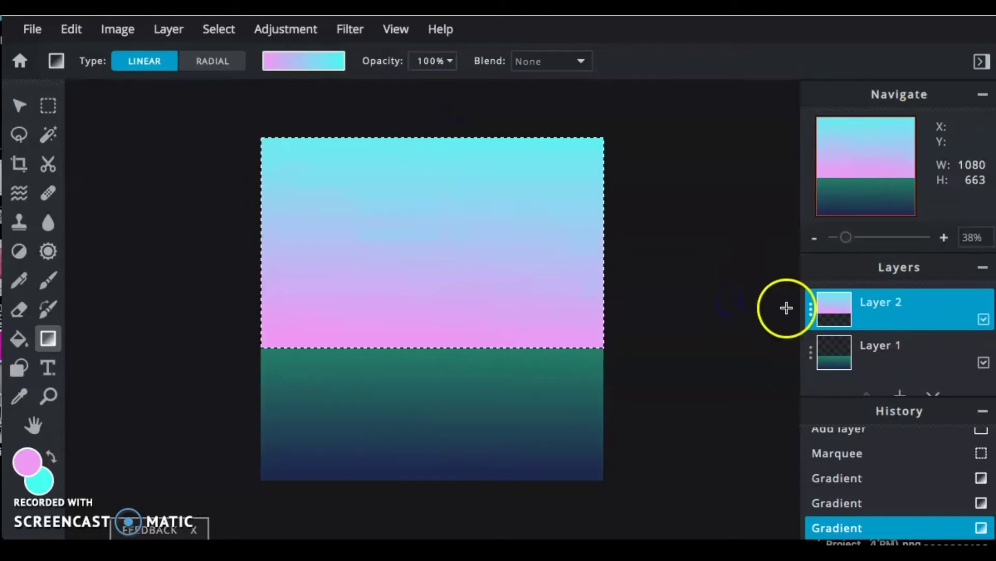
{"action": "left_click", "coordinate": [48, 105]}
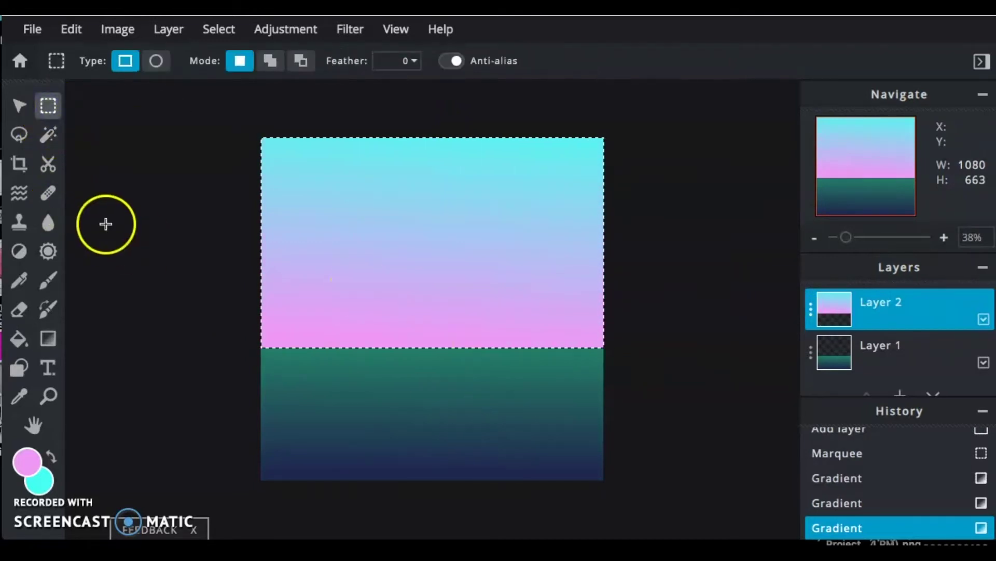
{"action": "left_click", "coordinate": [105, 223]}
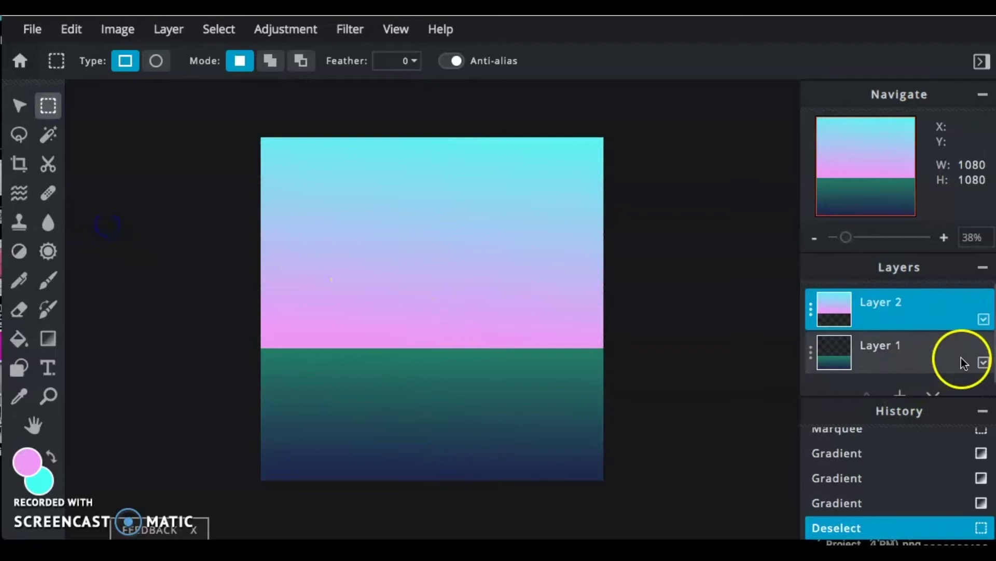
{"action": "left_click", "coordinate": [984, 362]}
{"action": "left_click", "coordinate": [983, 362]}
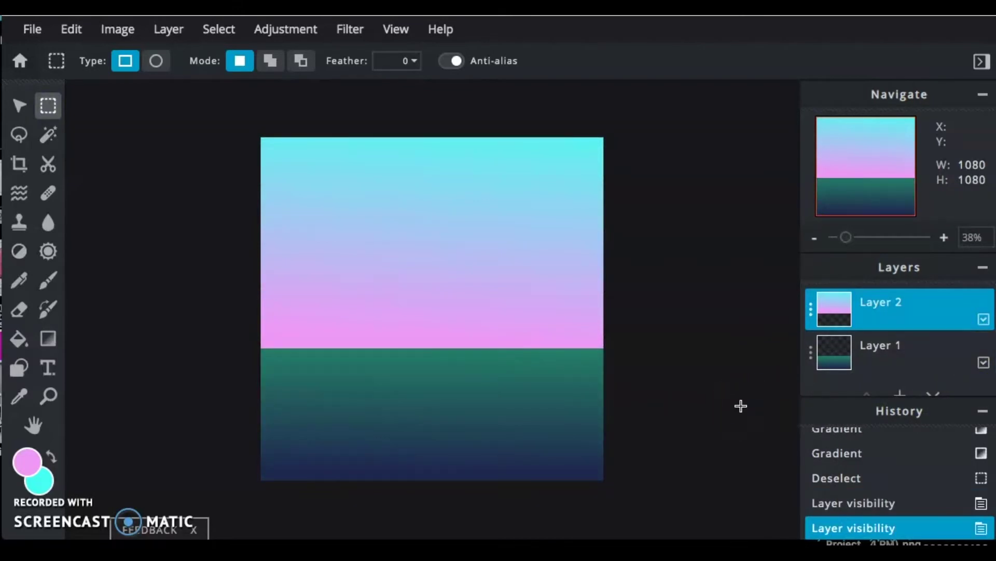
Add an empty Layer 3 above the sky-gradient Layer 2
{"action": "scroll", "coordinate": [921, 356], "scroll_direction": "down", "scroll_amount": 1}
{"action": "left_click", "coordinate": [901, 382]}
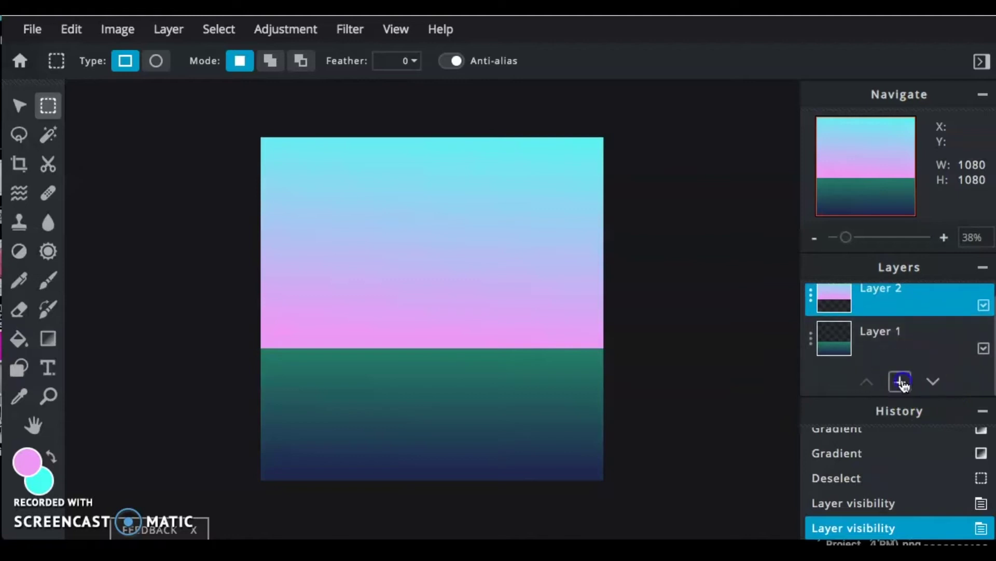
{"action": "left_click", "coordinate": [369, 249]}
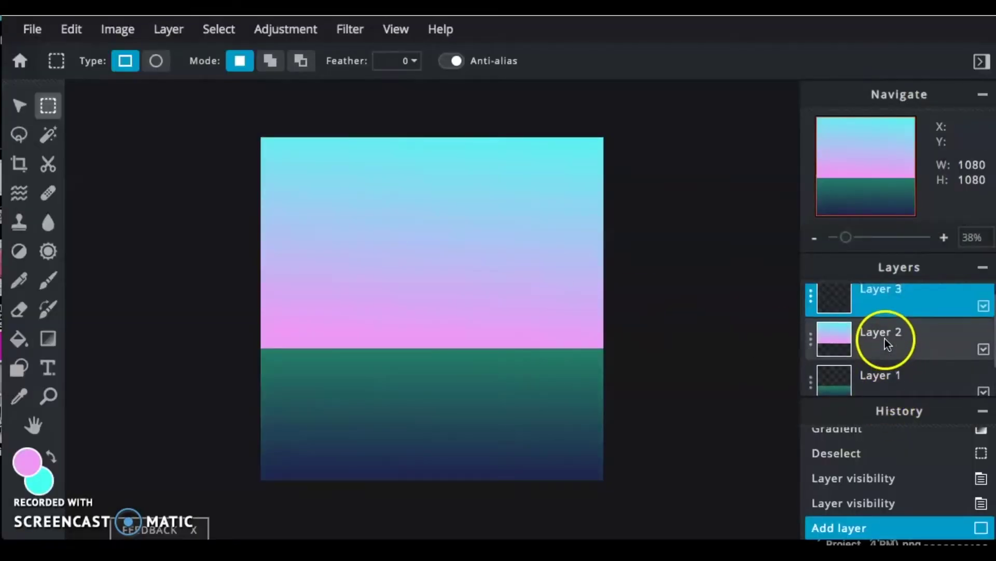
{"action": "scroll", "coordinate": [874, 312], "scroll_direction": "up", "scroll_amount": 1}
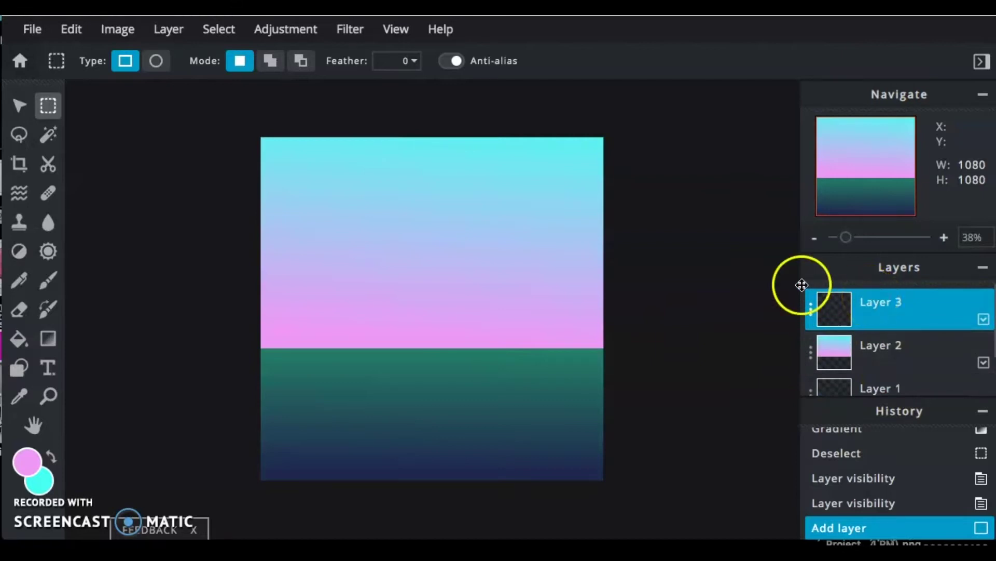
{"action": "left_click", "coordinate": [19, 139]}
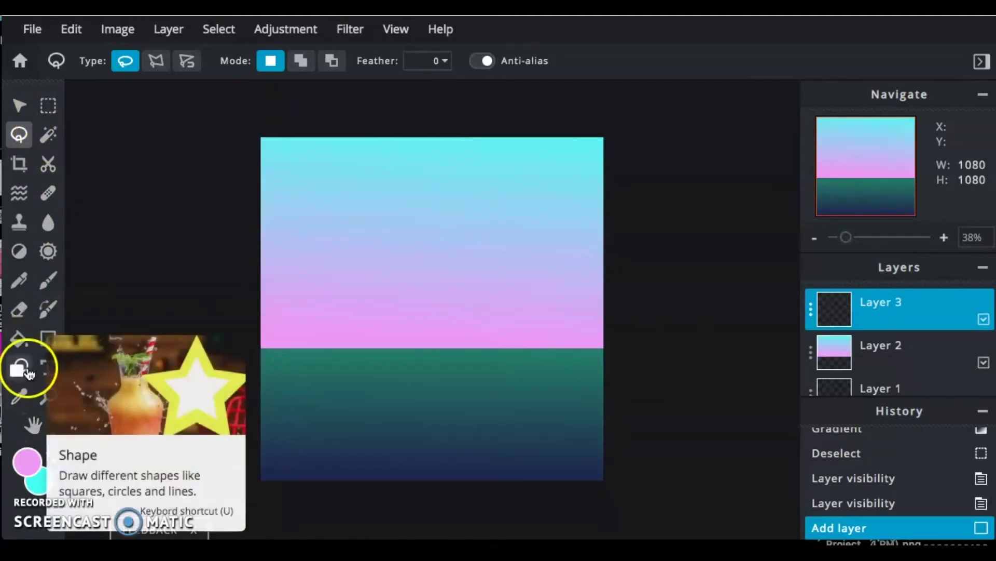
{"action": "left_click", "coordinate": [27, 370]}
{"action": "left_click", "coordinate": [326, 62]}
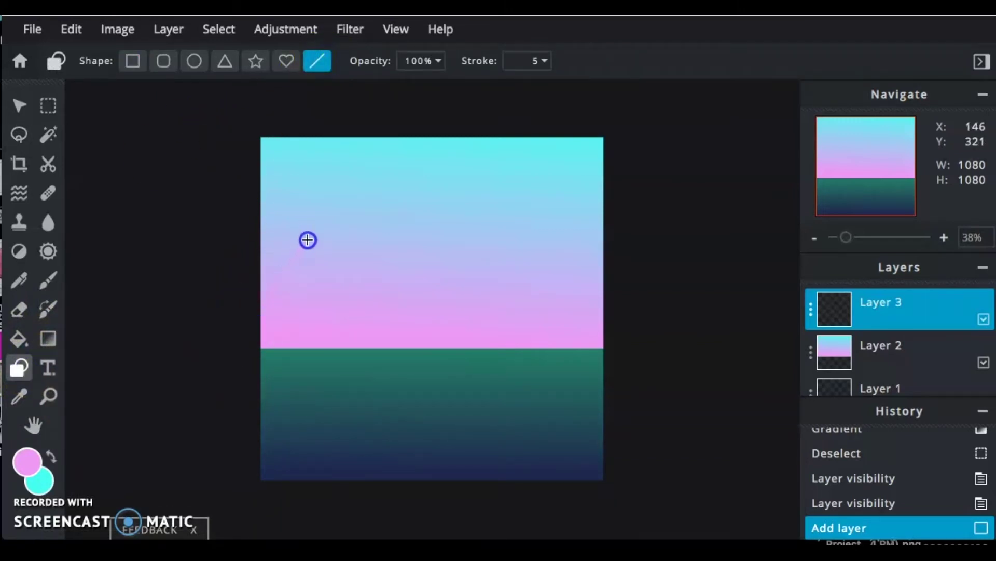
{"action": "left_click_drag", "start_coordinate": [308, 240], "coordinate": [307, 237]}
{"action": "key", "text": "ctrl+z"}
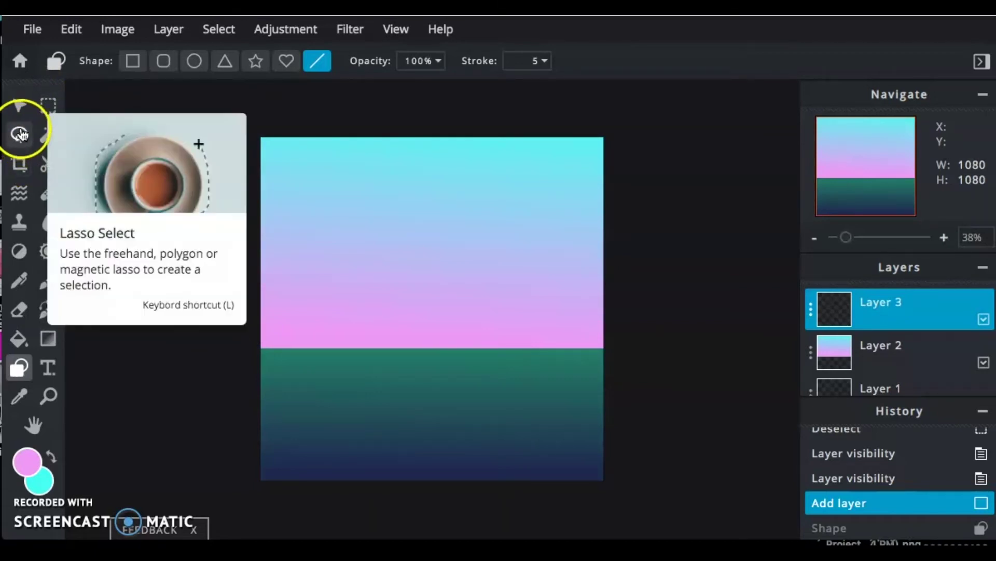
Switch the Lasso to Polygon mode and draw a trial triangular peak selection
{"action": "left_click", "coordinate": [20, 134]}
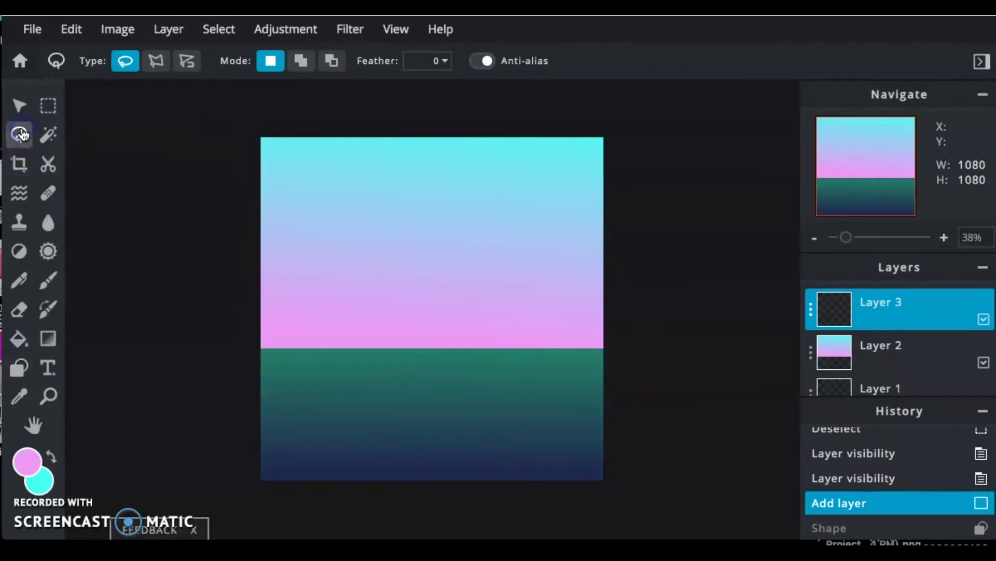
{"action": "left_click", "coordinate": [157, 62]}
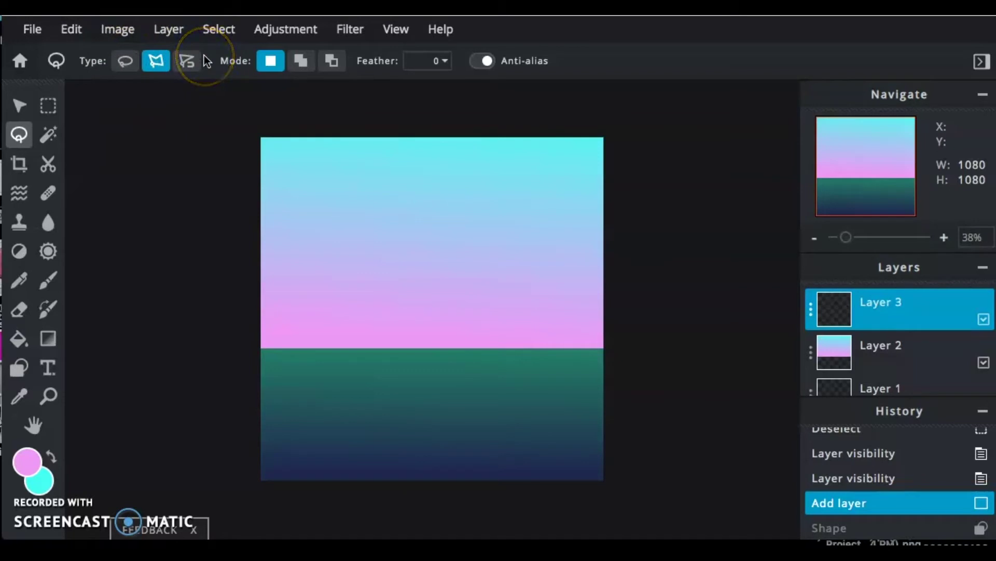
{"action": "left_click", "coordinate": [256, 319]}
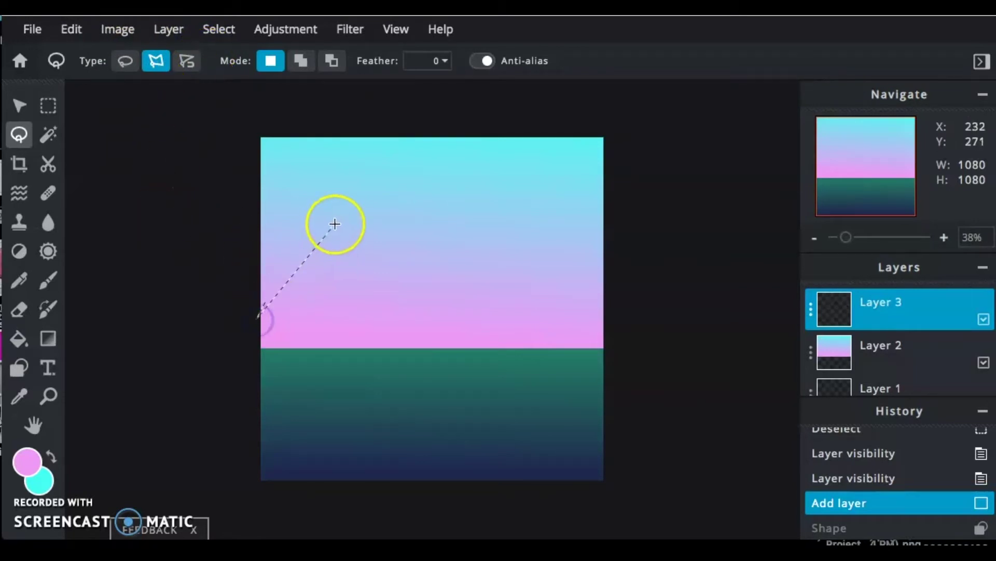
{"action": "left_click", "coordinate": [334, 229]}
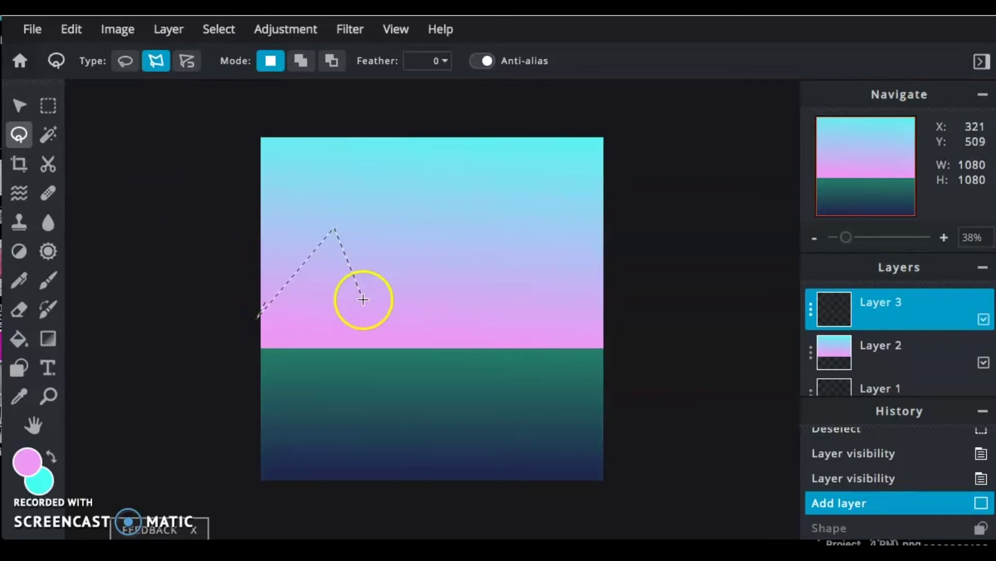
{"action": "left_click", "coordinate": [398, 349]}
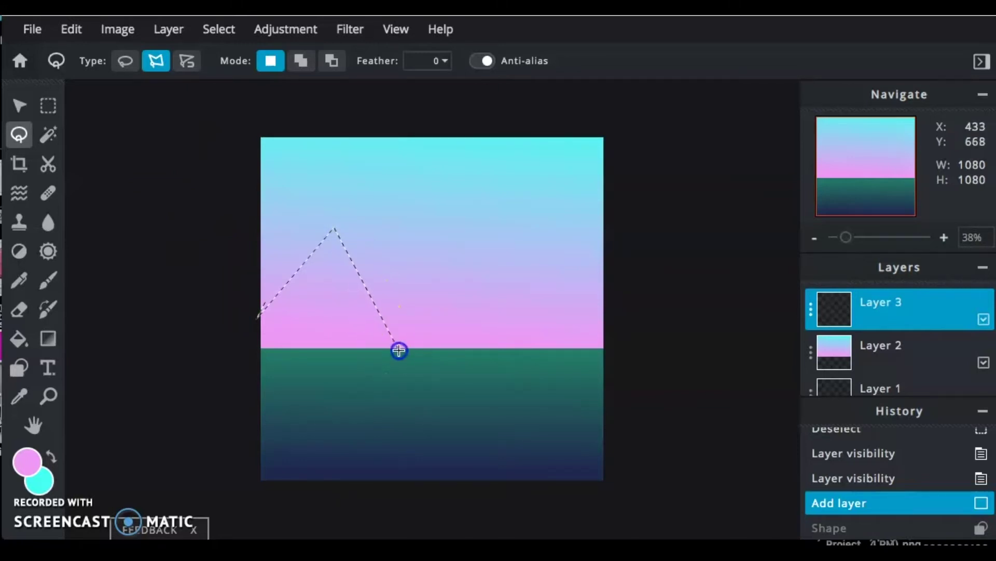
{"action": "left_click", "coordinate": [240, 338]}
{"action": "left_click", "coordinate": [240, 328]}
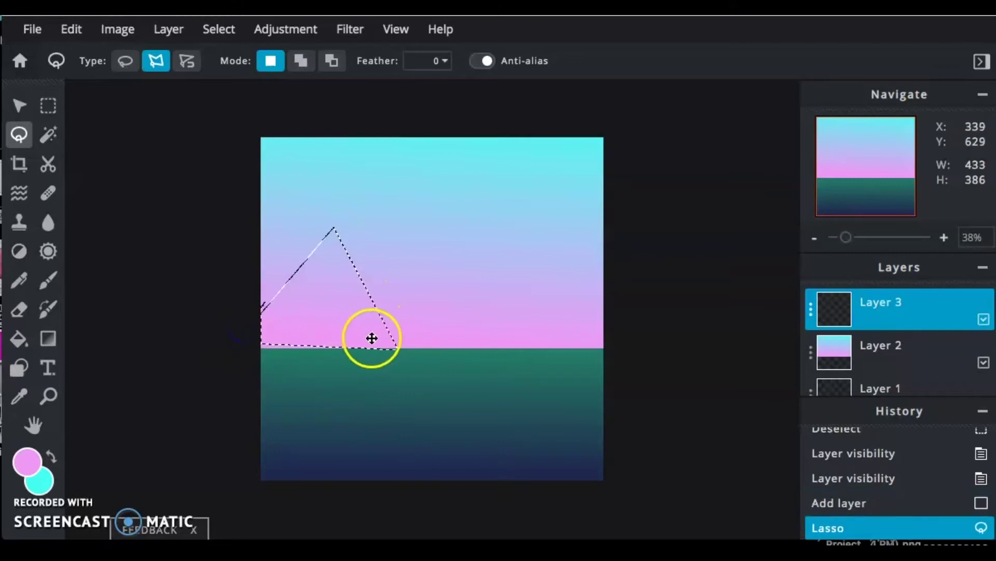
Outline the jagged mountain range with peaks and valleys, closing just below the horizon
{"action": "left_click", "coordinate": [629, 253]}
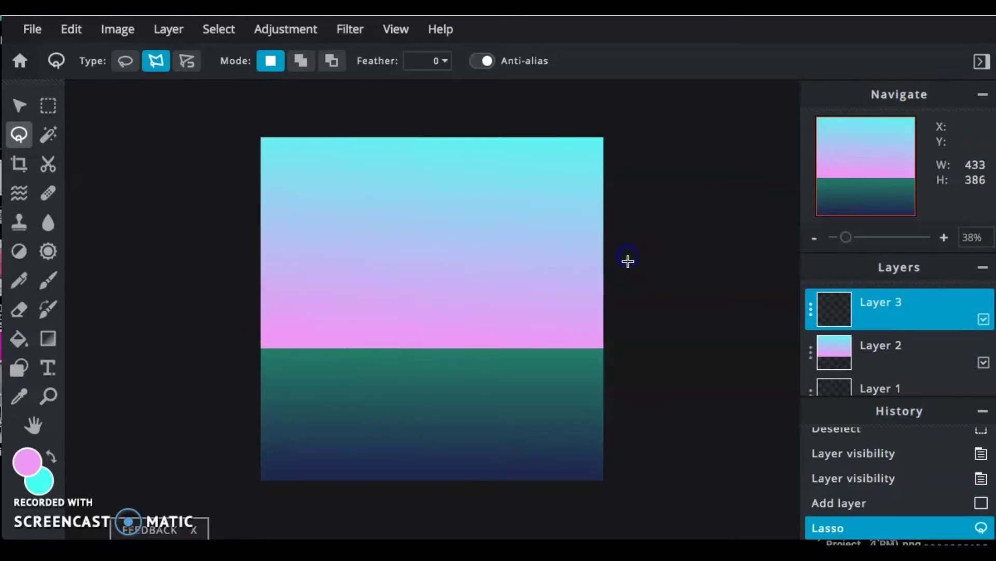
{"action": "left_click", "coordinate": [623, 312]}
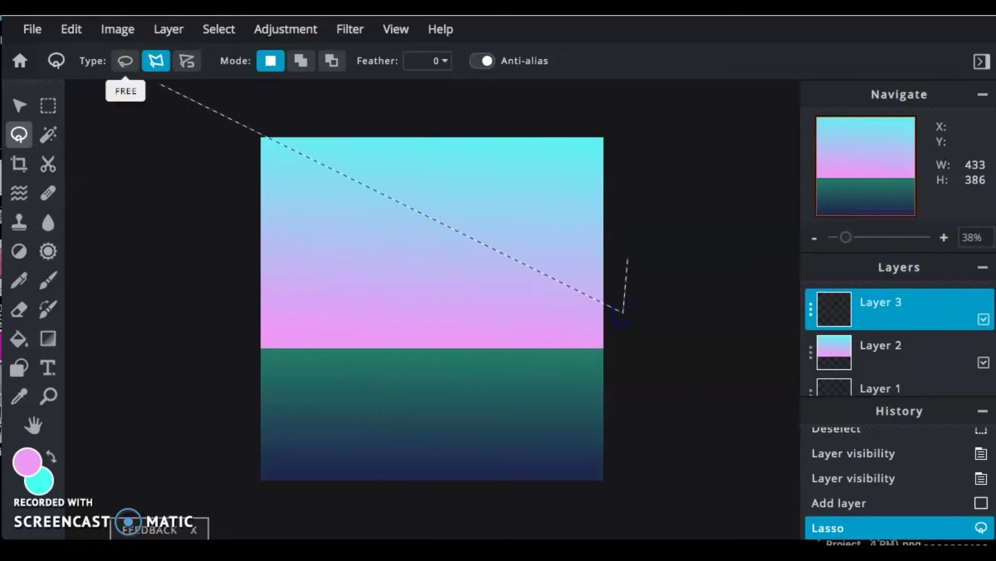
{"action": "left_click", "coordinate": [638, 307]}
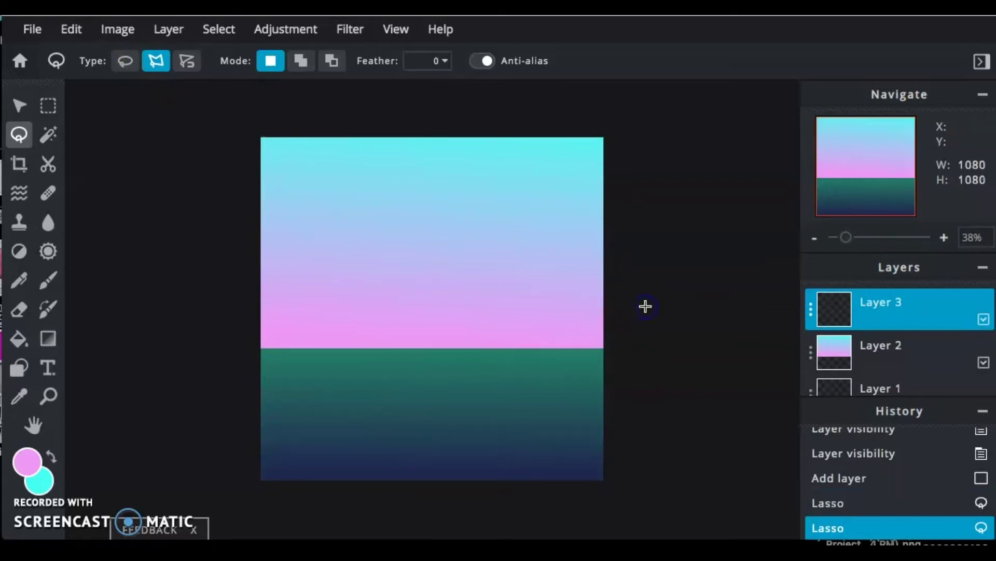
{"action": "left_click", "coordinate": [629, 326]}
{"action": "left_click", "coordinate": [571, 218]}
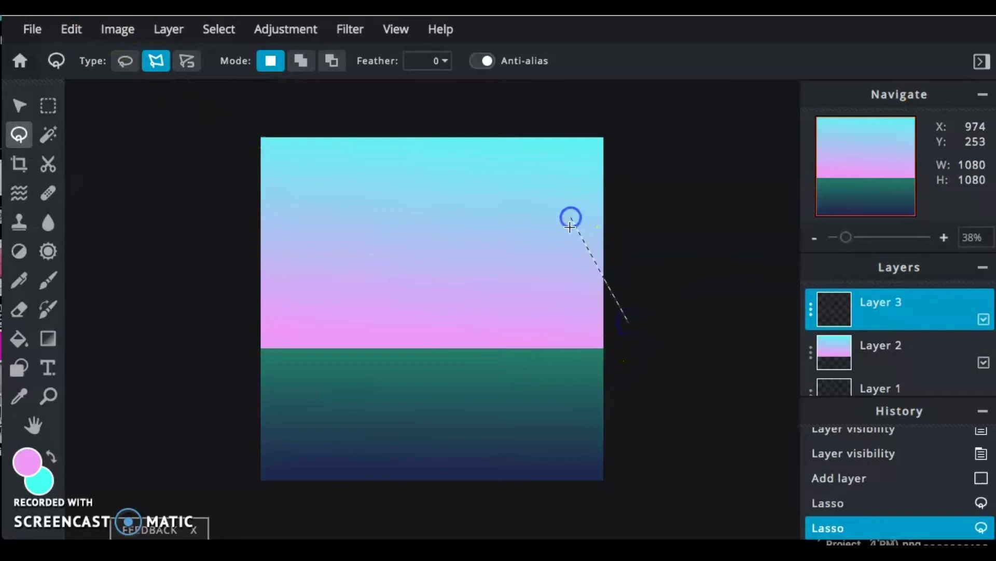
{"action": "left_click", "coordinate": [543, 292]}
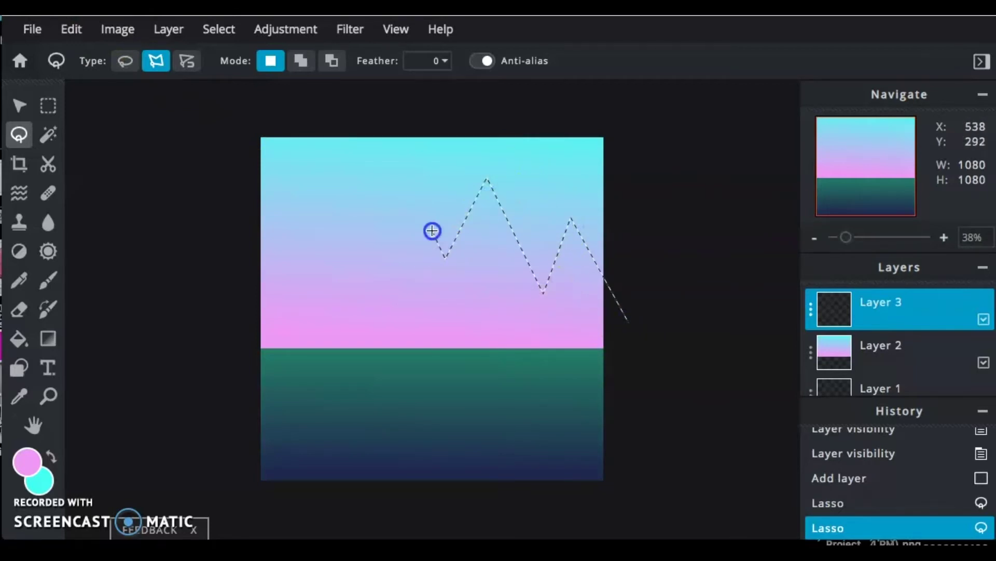
{"action": "left_click", "coordinate": [419, 297]}
{"action": "left_click", "coordinate": [337, 186]}
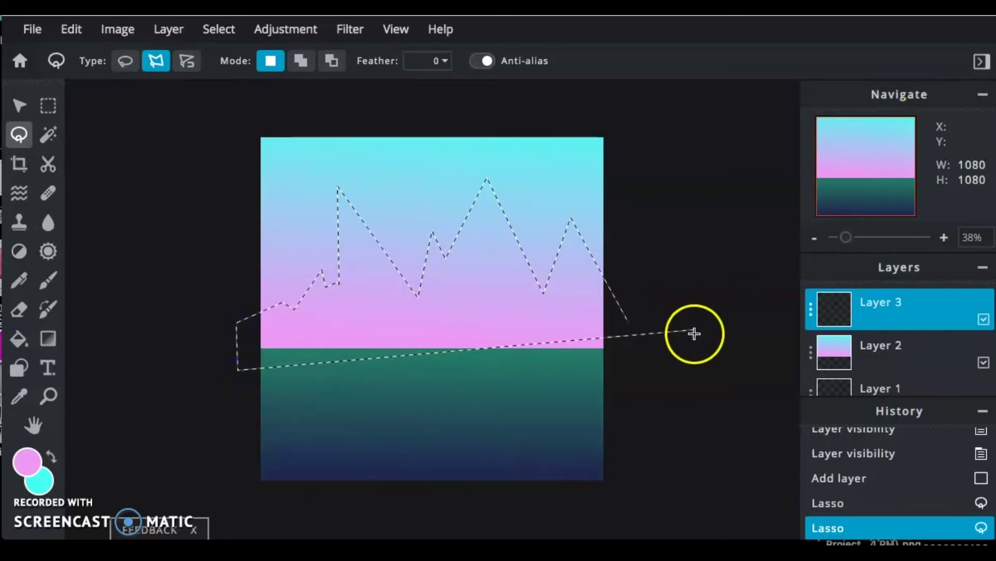
{"action": "left_click", "coordinate": [658, 361]}
{"action": "double_click", "coordinate": [640, 334]}
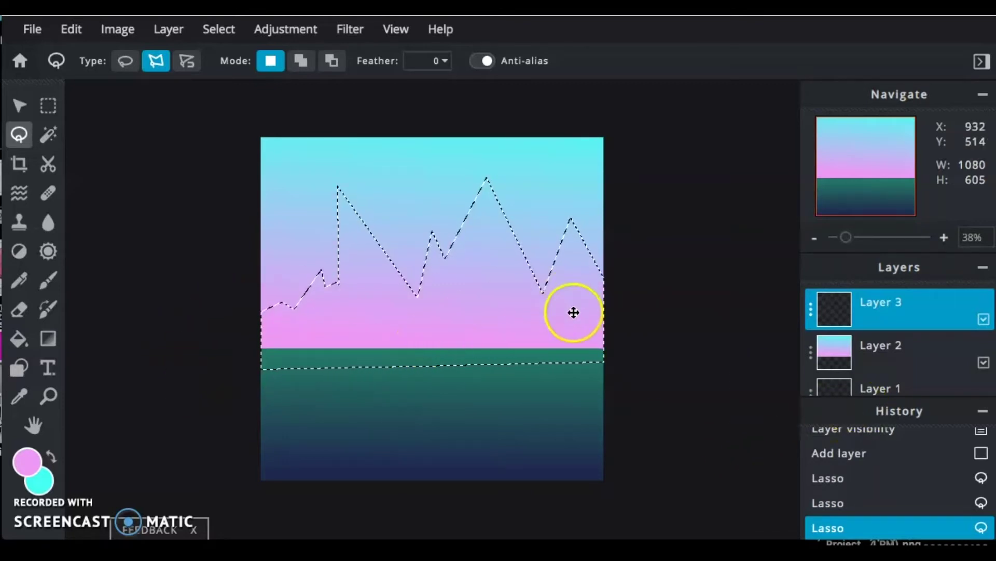
Set the foreground colour to bright blue #4B5DFF
{"action": "left_click", "coordinate": [27, 461]}
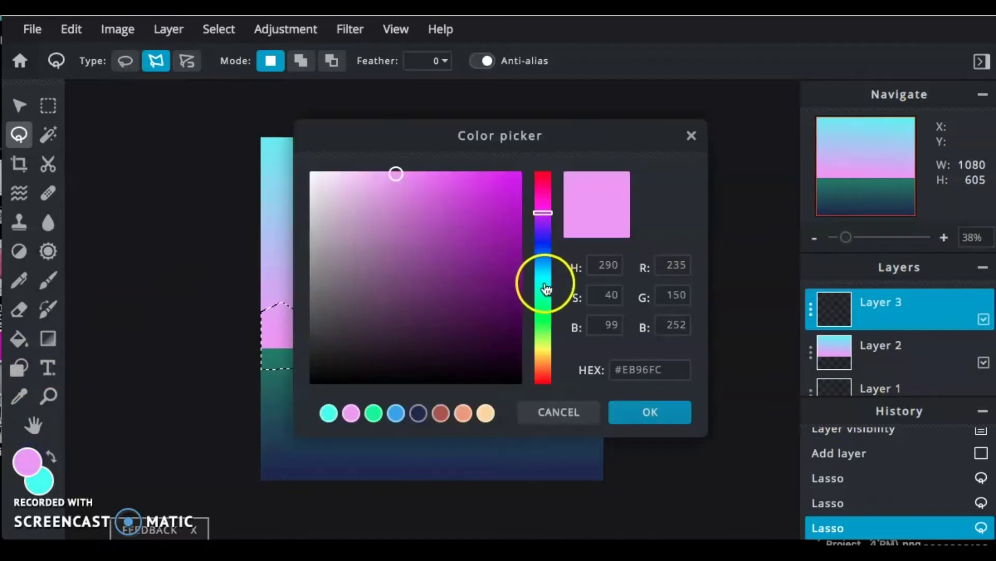
{"action": "left_click", "coordinate": [545, 248]}
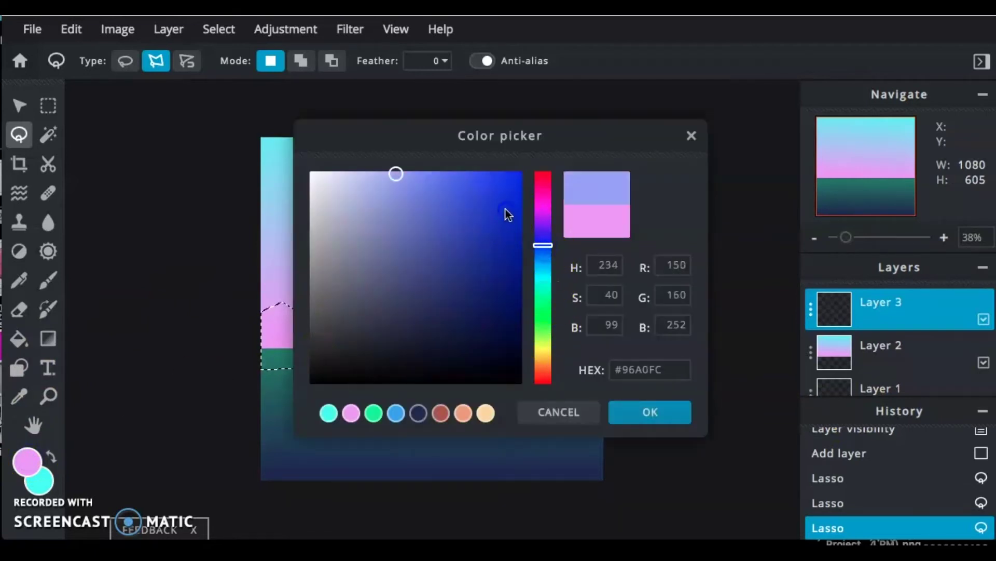
{"action": "left_click_drag", "start_coordinate": [505, 209], "coordinate": [462, 153]}
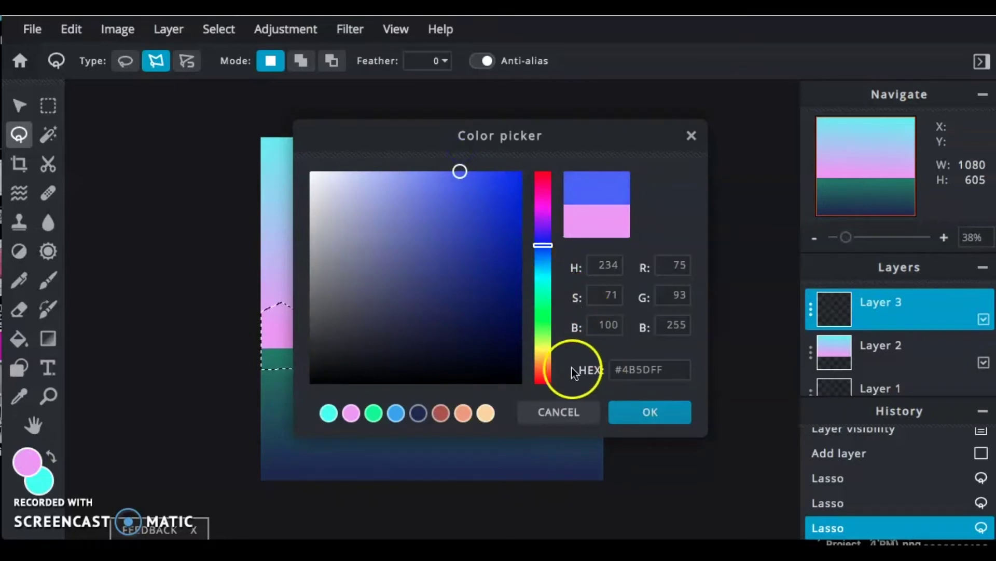
{"action": "left_click", "coordinate": [643, 412]}
Set the background colour to muted purple #9A4FC5
{"action": "left_click", "coordinate": [37, 483]}
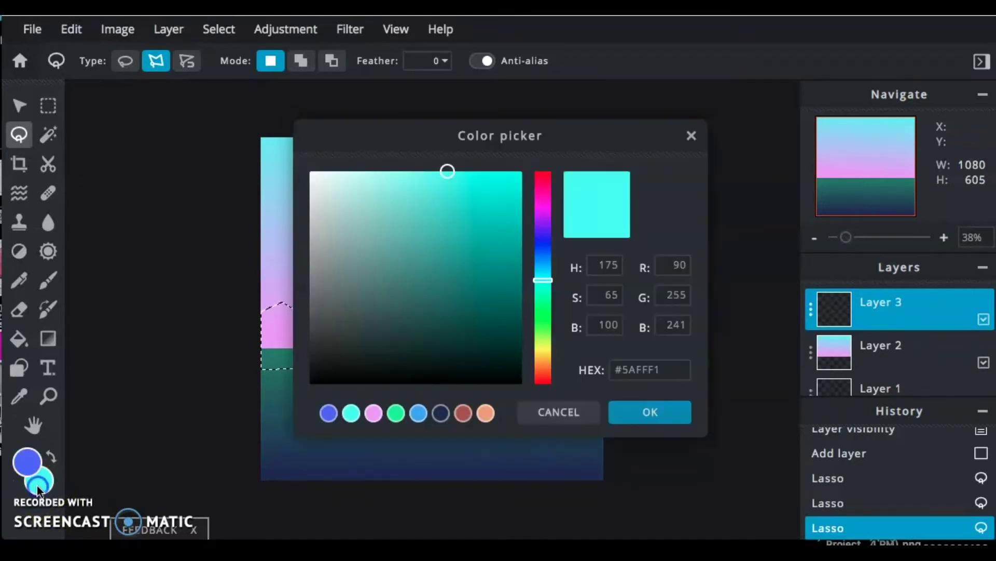
{"action": "left_click", "coordinate": [546, 221]}
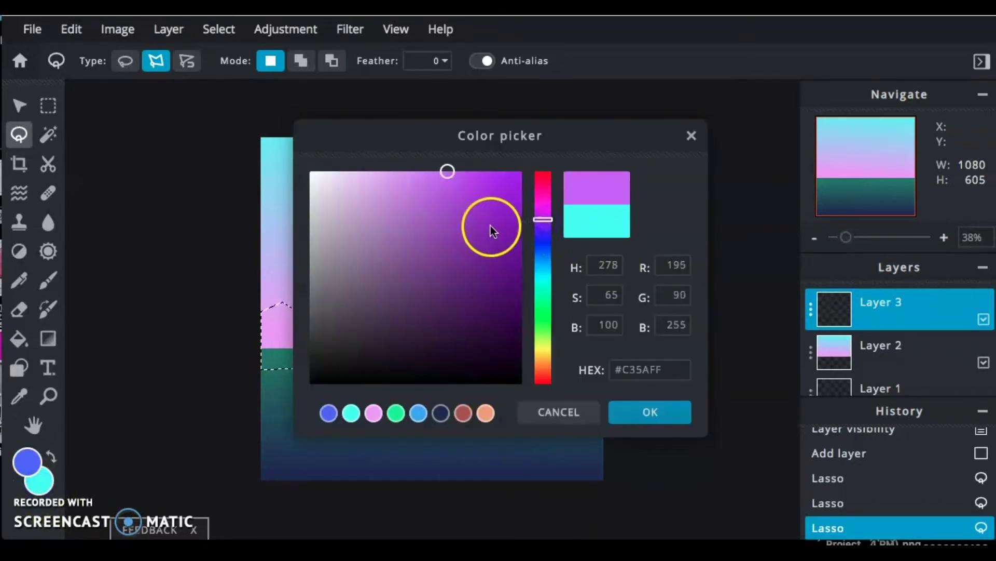
{"action": "left_click_drag", "start_coordinate": [491, 230], "coordinate": [438, 220]}
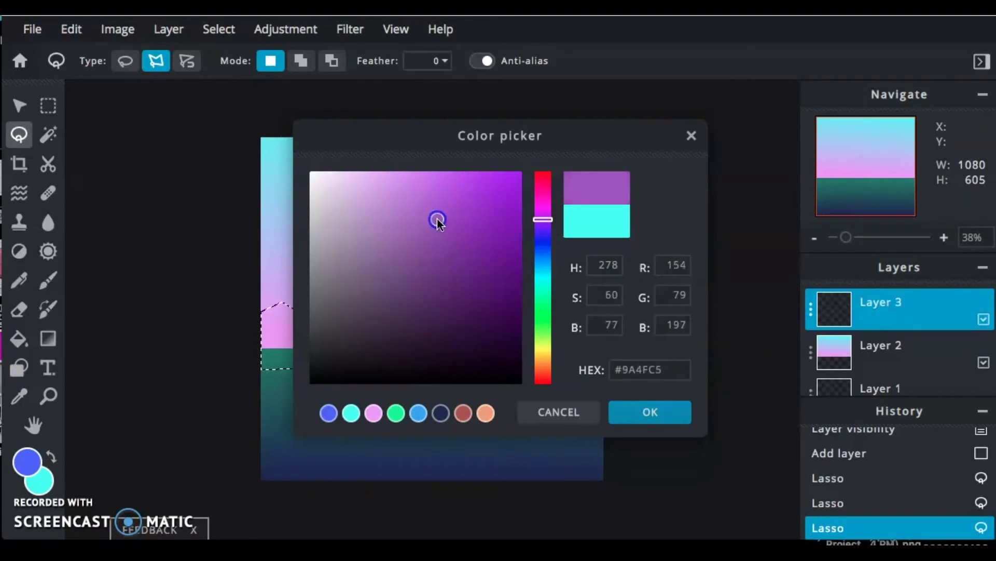
{"action": "left_click", "coordinate": [629, 408]}
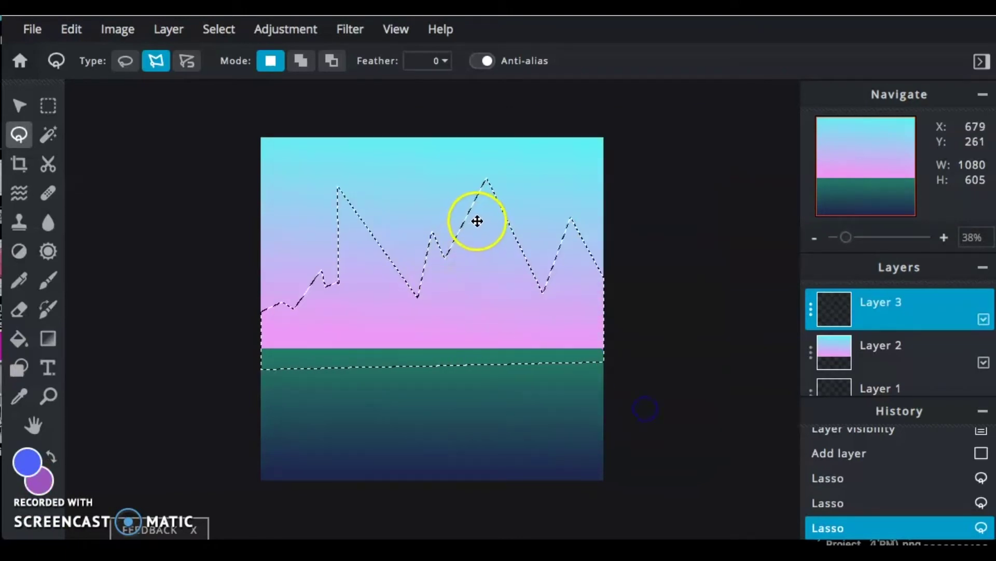
Fill the mountain shape with a linear blue-to-purple gradient running from peaks to base
{"action": "left_click", "coordinate": [48, 338]}
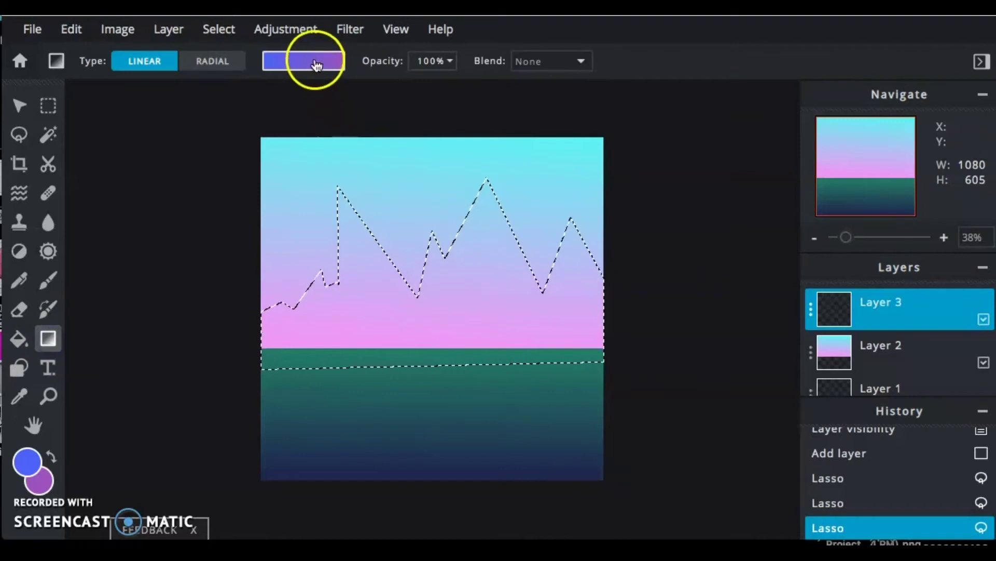
{"action": "left_click_drag", "start_coordinate": [472, 221], "coordinate": [472, 393]}
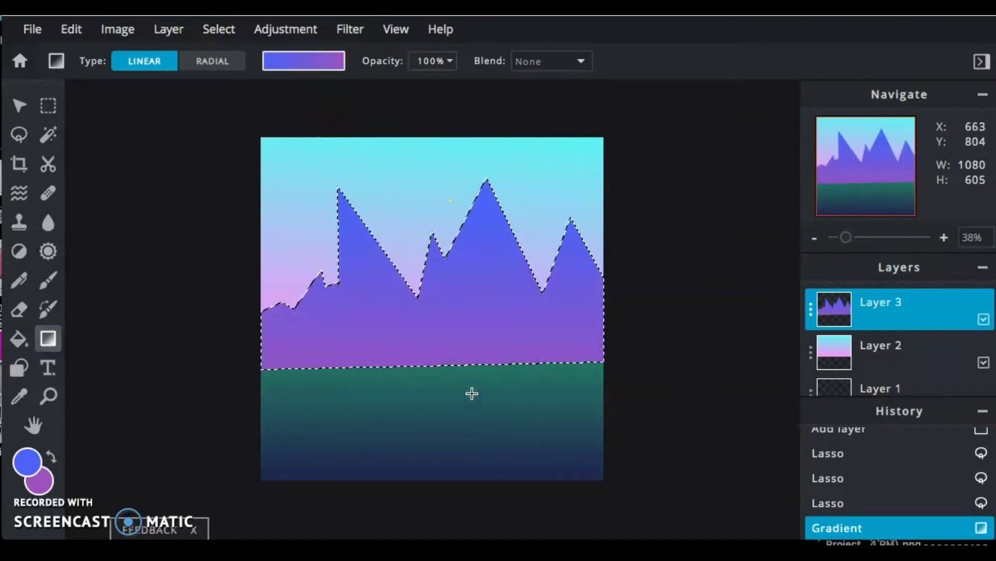
{"action": "left_click_drag", "start_coordinate": [492, 252], "coordinate": [483, 336]}
{"action": "left_click_drag", "start_coordinate": [484, 225], "coordinate": [484, 364]}
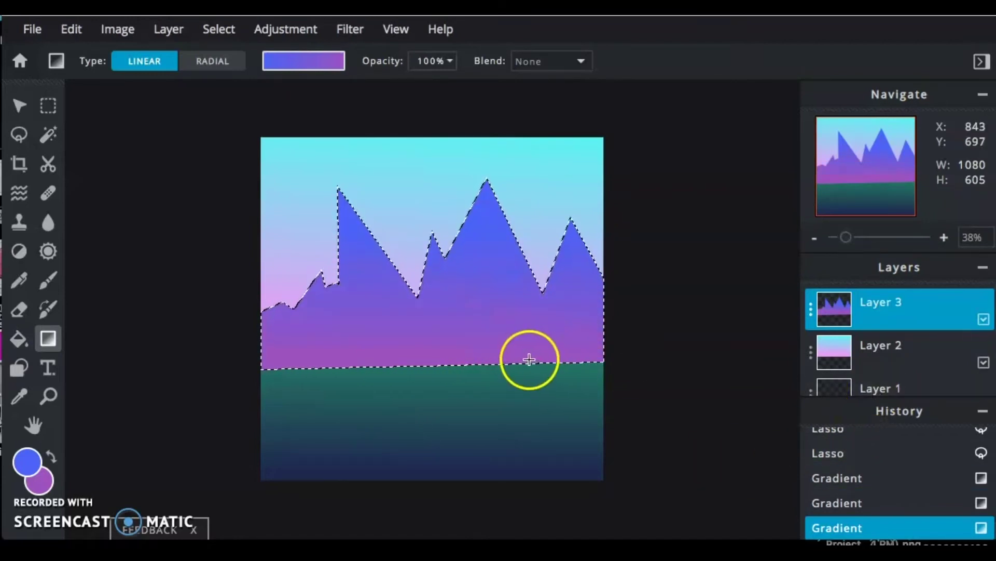
{"action": "scroll", "coordinate": [867, 366], "scroll_direction": "down", "scroll_amount": 1}
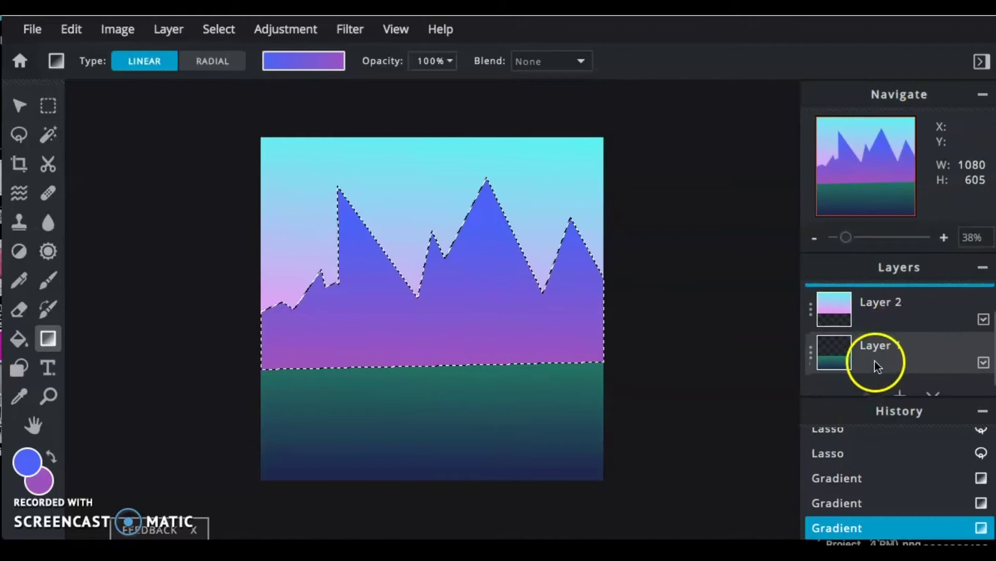
Move Layer 1, the green ground, to the top of the layer stack
{"action": "left_click", "coordinate": [883, 358]}
{"action": "left_click_drag", "start_coordinate": [882, 359], "coordinate": [876, 305]}
{"action": "scroll", "coordinate": [877, 305], "scroll_direction": "up", "scroll_amount": 1}
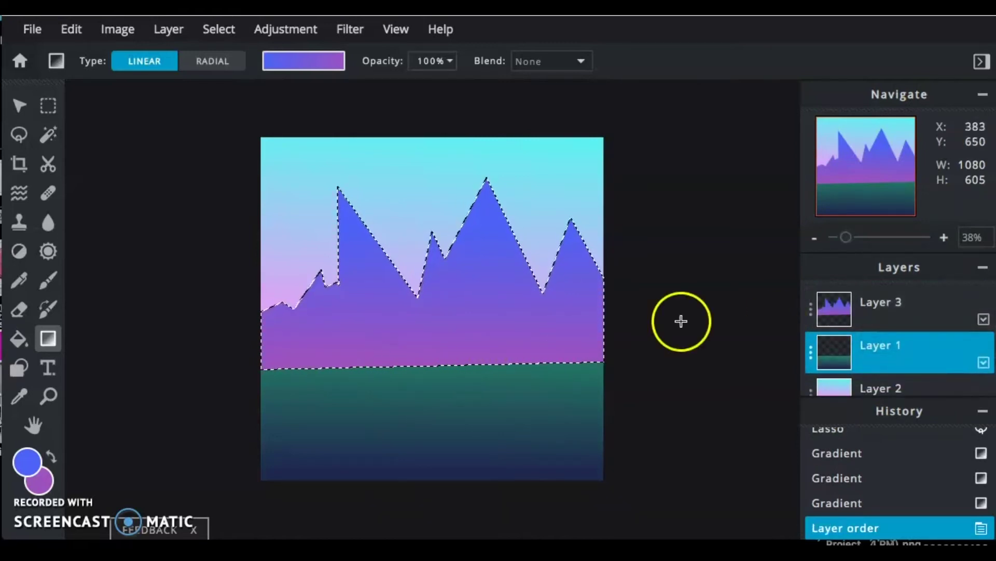
{"action": "left_click_drag", "start_coordinate": [889, 349], "coordinate": [886, 290]}
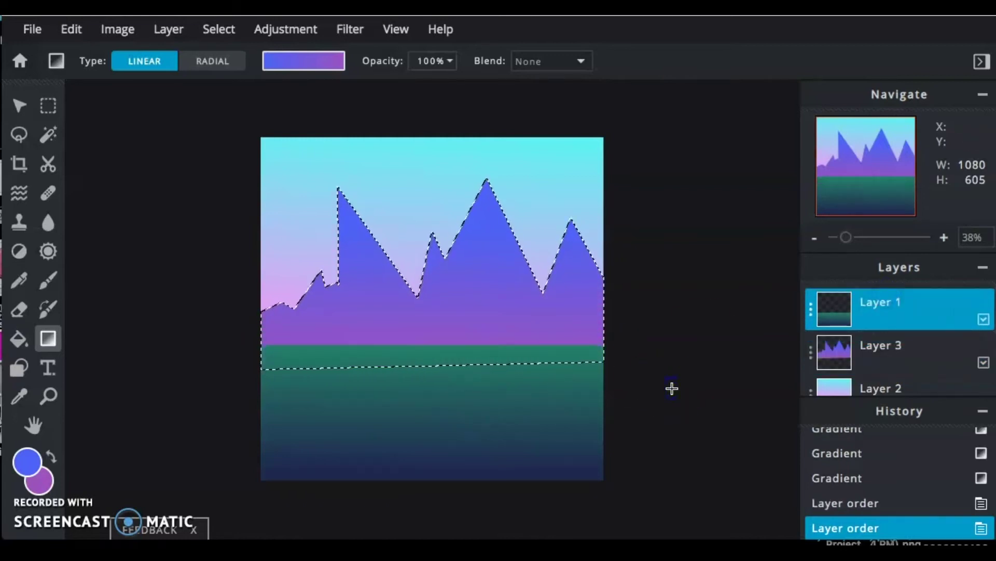
Set the Lasso to Polygon mode and add a new empty layer
{"action": "left_click", "coordinate": [21, 134]}
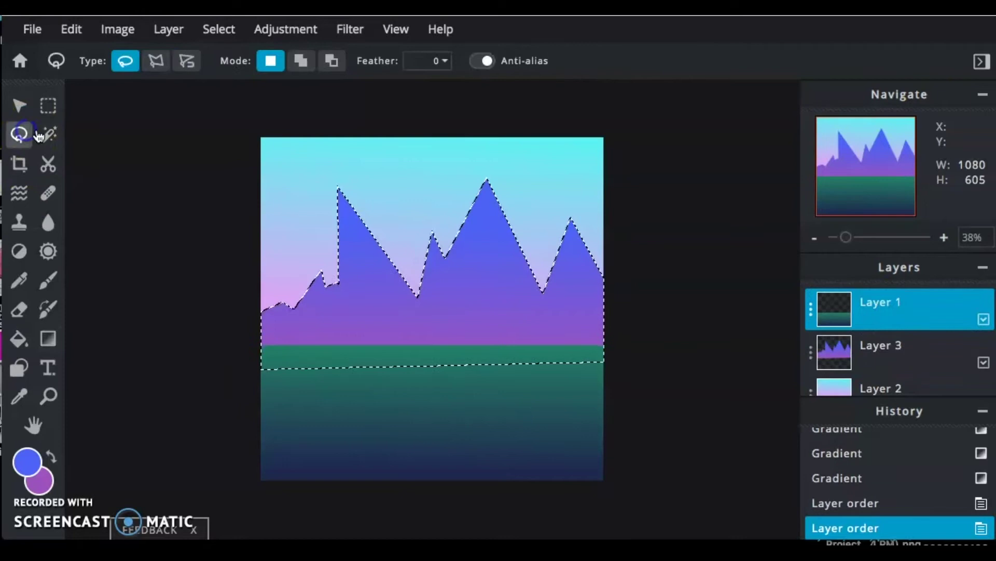
{"action": "left_click", "coordinate": [156, 61]}
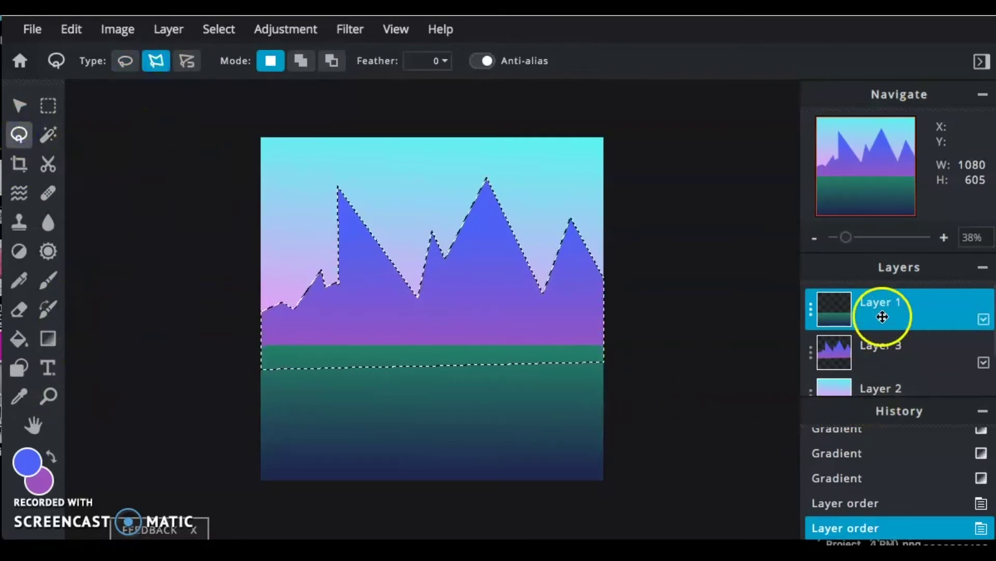
{"action": "scroll", "coordinate": [899, 358], "scroll_direction": "down", "scroll_amount": 2}
{"action": "left_click", "coordinate": [899, 380]}
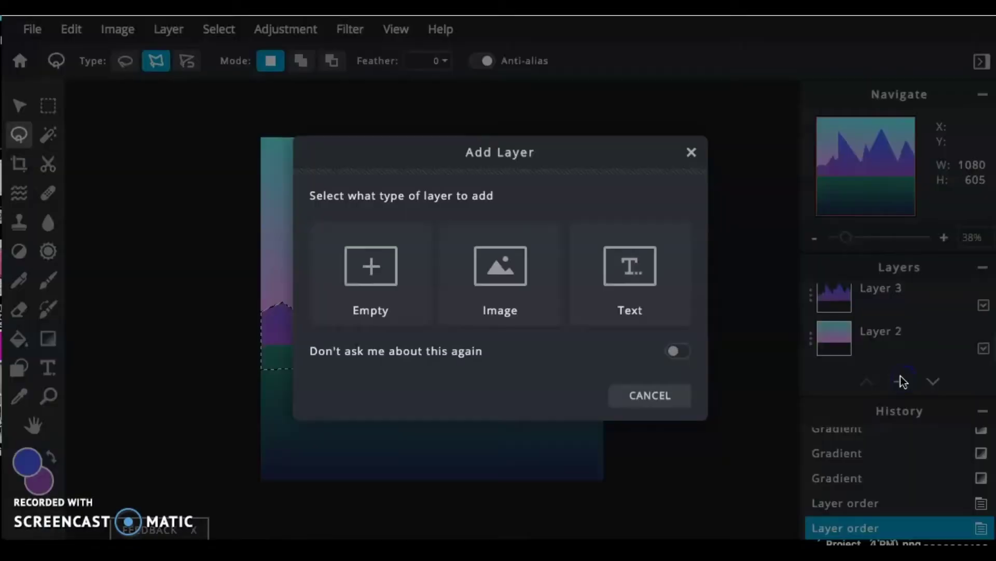
{"action": "left_click", "coordinate": [379, 258]}
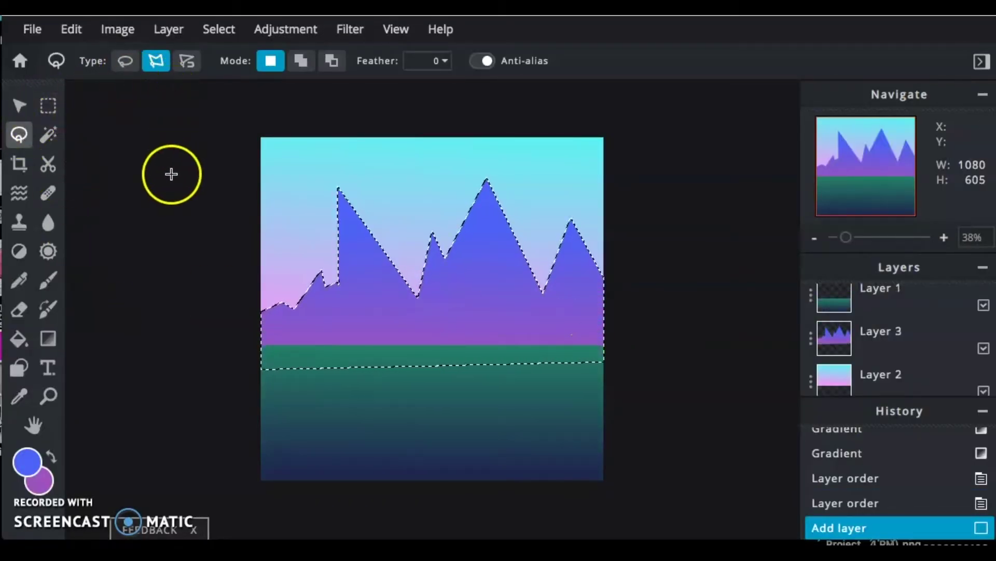
Deselect, then trace a lower jagged ridge with the Polygon Lasso, closing it below the horizon
{"action": "left_click", "coordinate": [171, 174]}
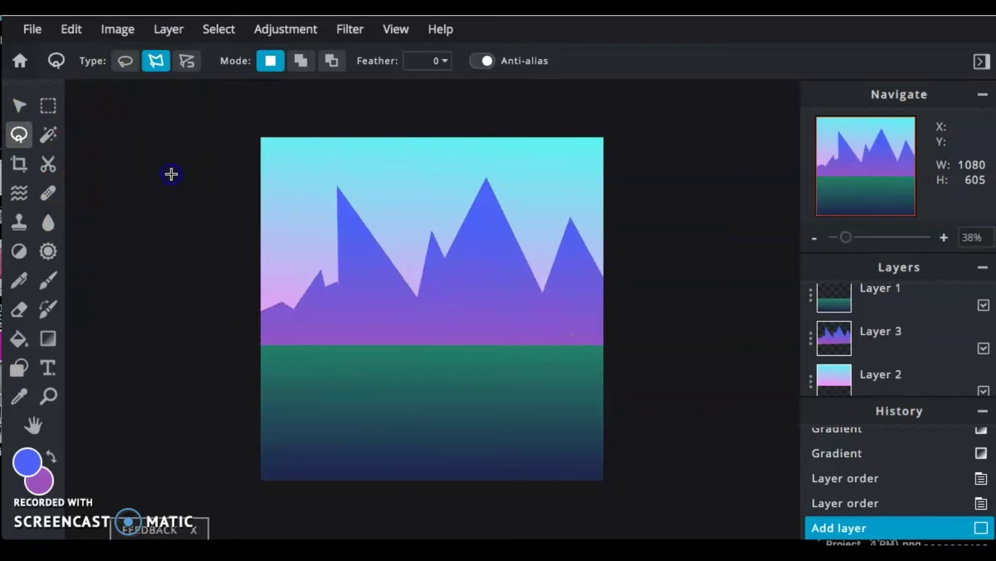
{"action": "double_click", "coordinate": [235, 335]}
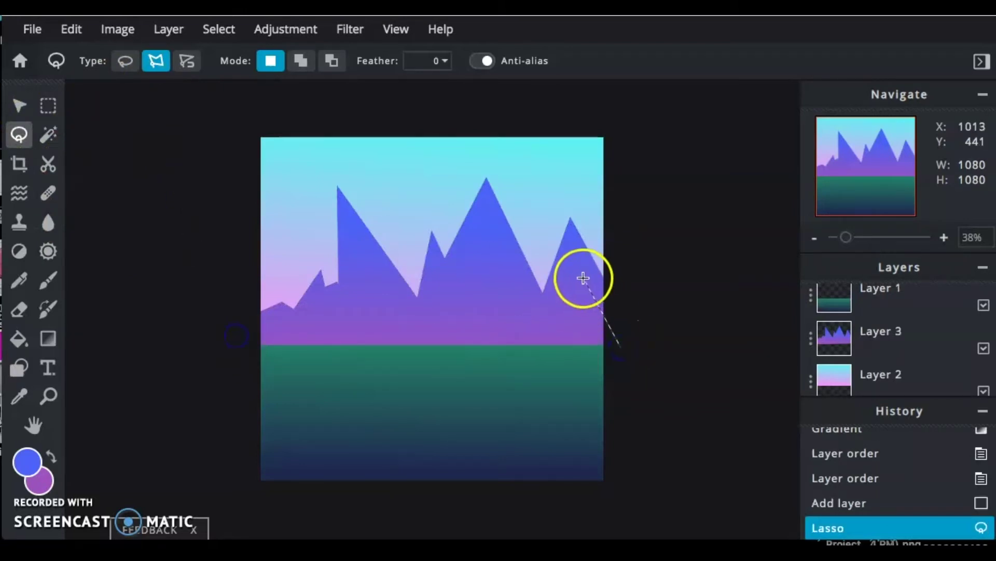
{"action": "left_click", "coordinate": [534, 246]}
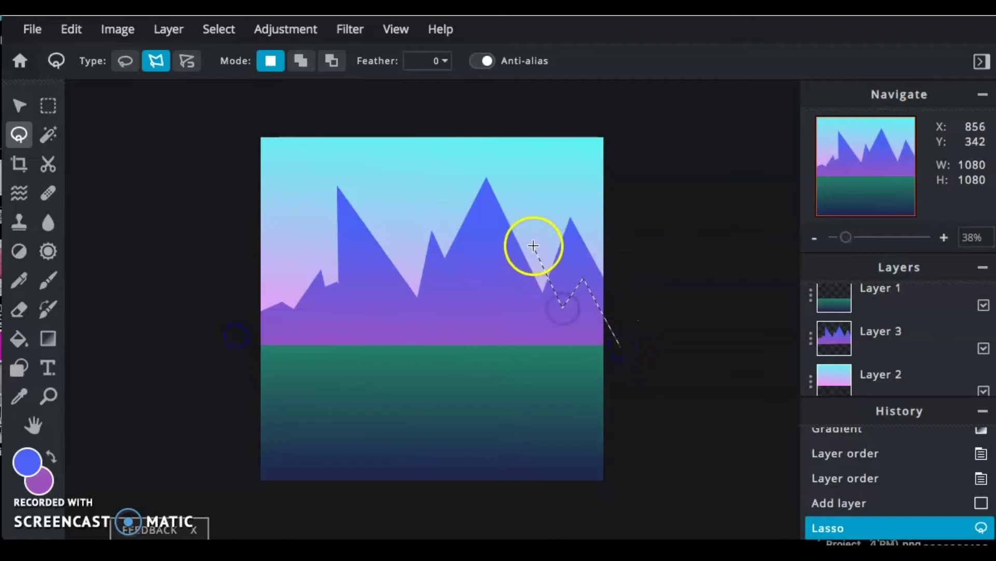
{"action": "left_click", "coordinate": [499, 270]}
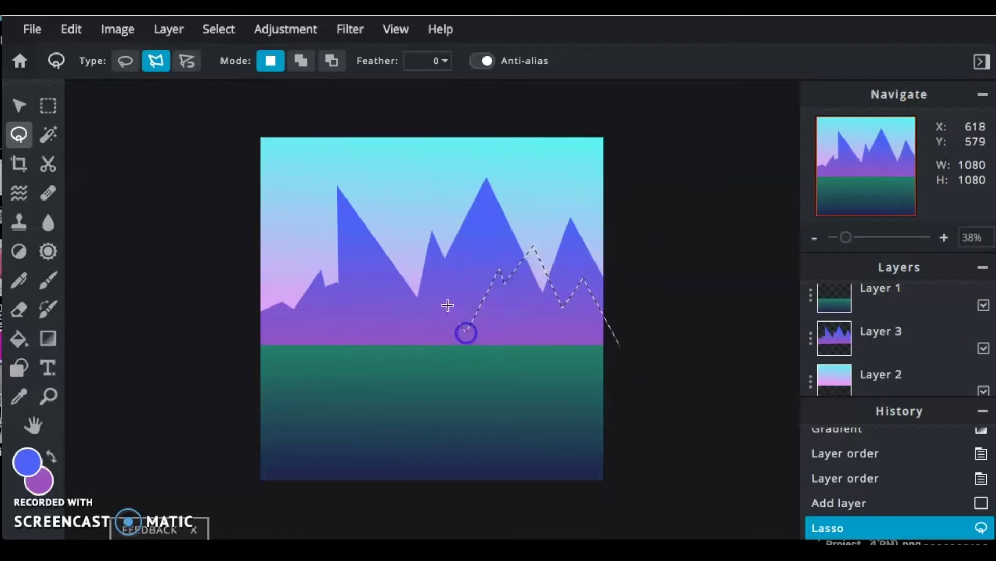
{"action": "left_click", "coordinate": [392, 232]}
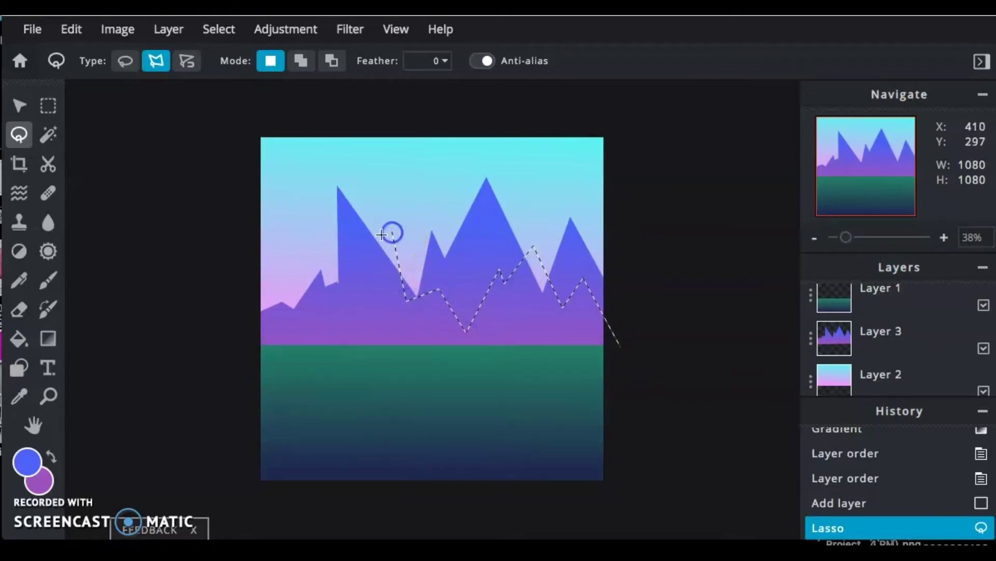
{"action": "left_click", "coordinate": [350, 275]}
{"action": "left_click", "coordinate": [310, 230]}
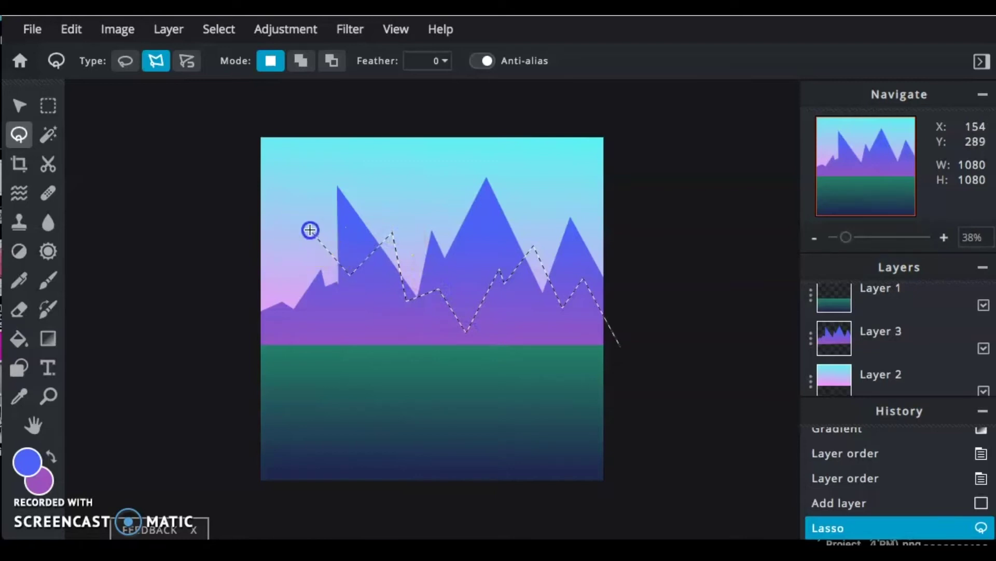
{"action": "left_click", "coordinate": [318, 290]}
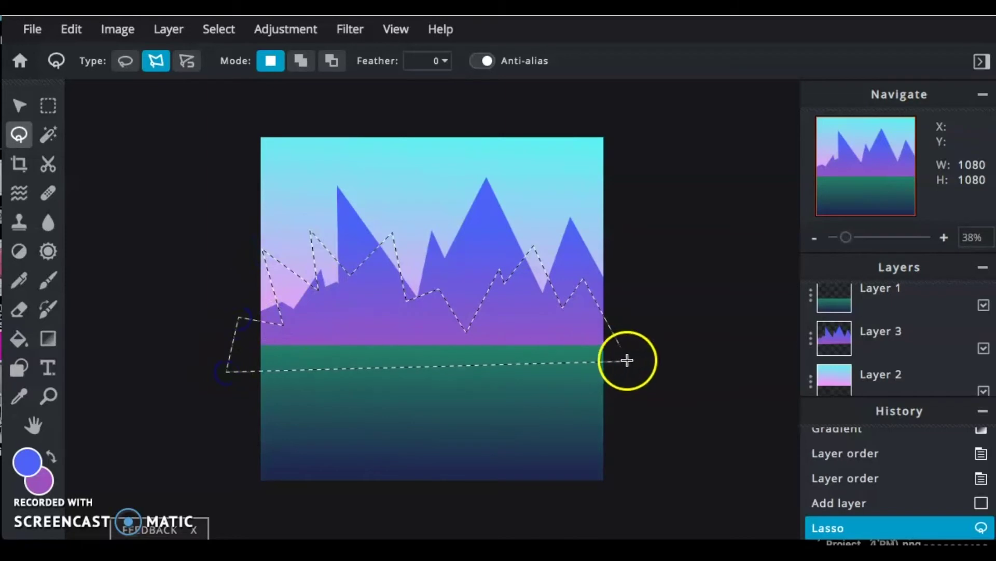
{"action": "left_click", "coordinate": [625, 359]}
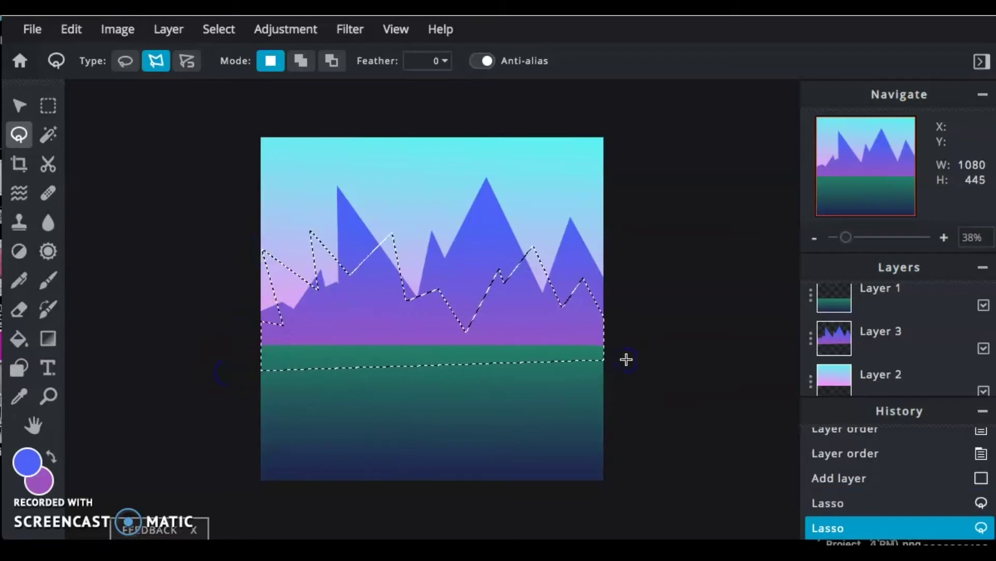
Set the primary colour to a deeper, more saturated blue (#283DFB)
{"action": "left_click", "coordinate": [28, 462]}
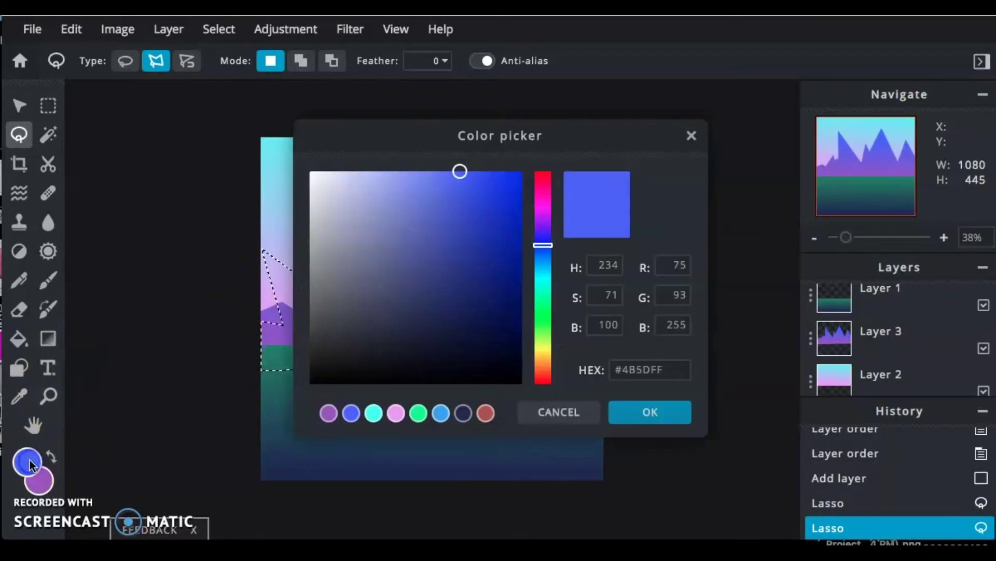
{"action": "left_click_drag", "start_coordinate": [477, 174], "coordinate": [488, 175]}
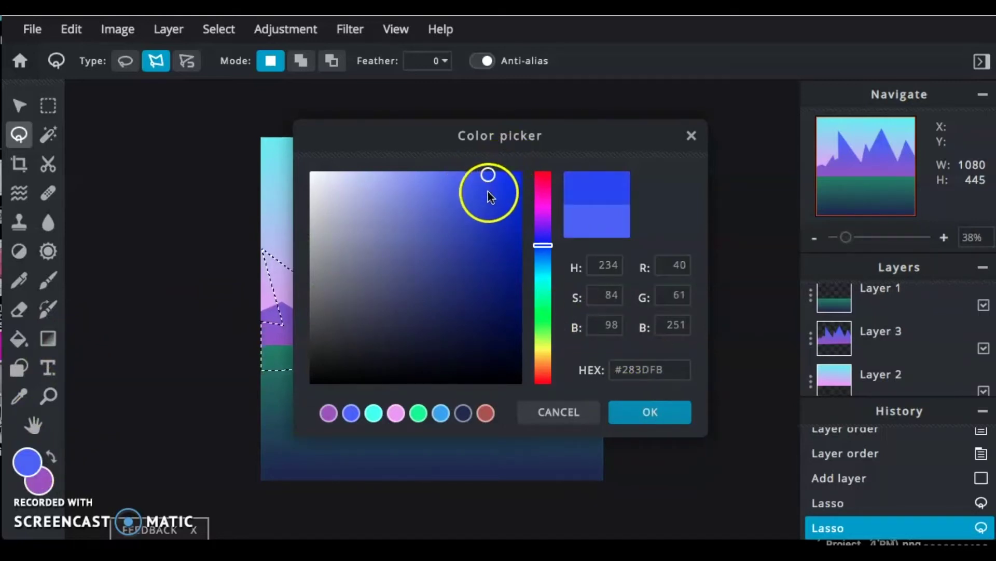
{"action": "left_click", "coordinate": [488, 196]}
{"action": "left_click", "coordinate": [635, 425]}
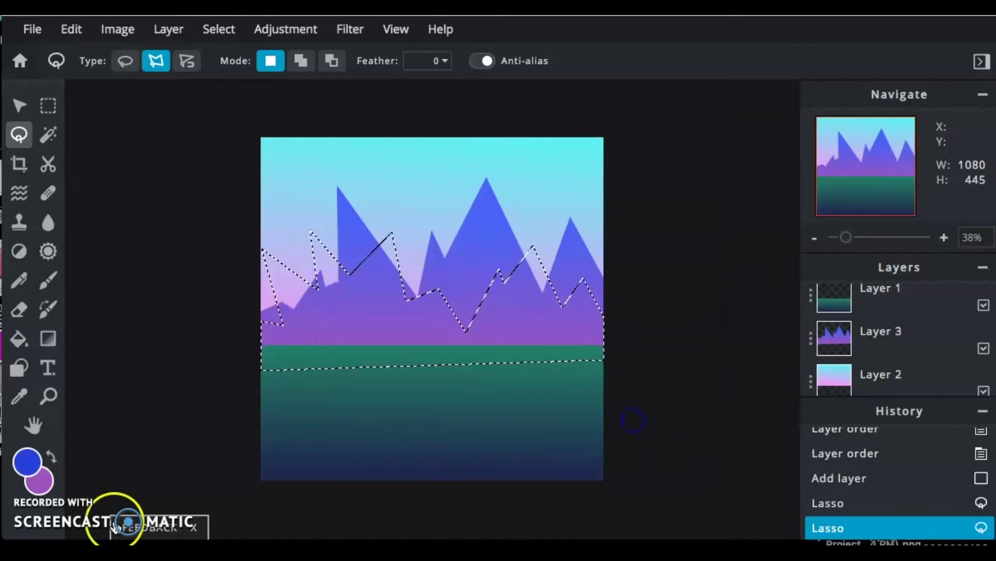
Set the secondary colour to a darker purple #7629A2
{"action": "left_click", "coordinate": [40, 474]}
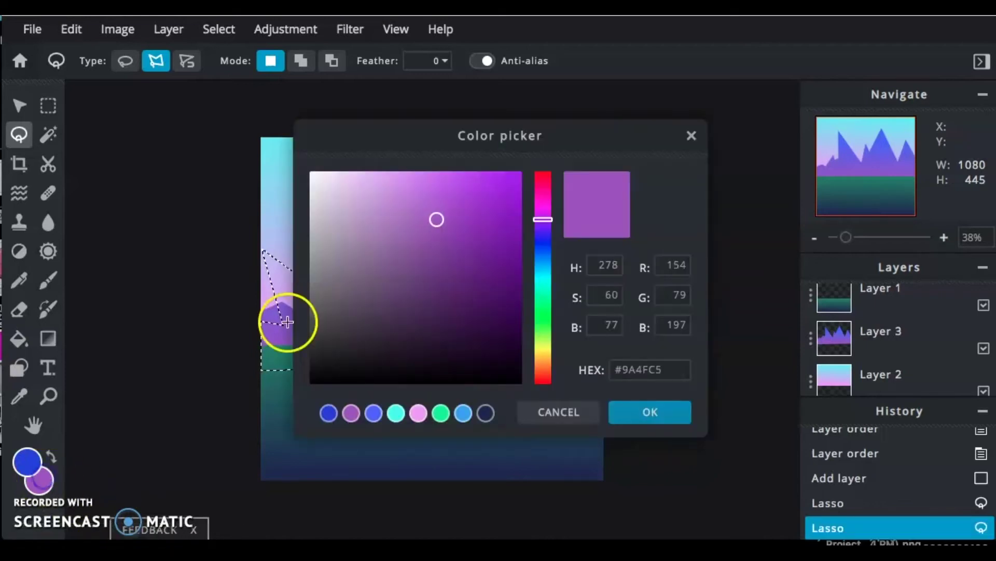
{"action": "left_click", "coordinate": [465, 218]}
{"action": "left_click", "coordinate": [468, 249]}
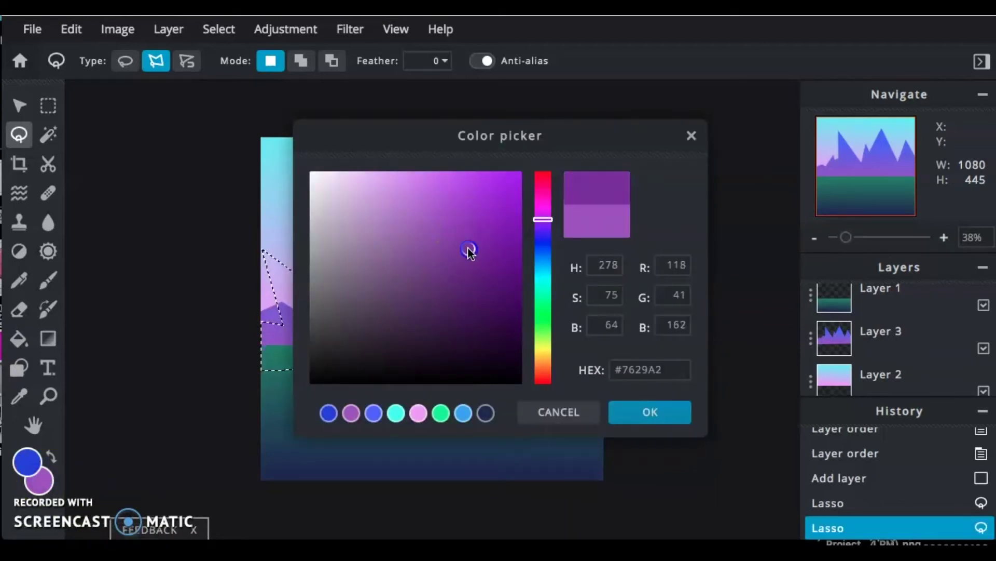
{"action": "left_click", "coordinate": [645, 412]}
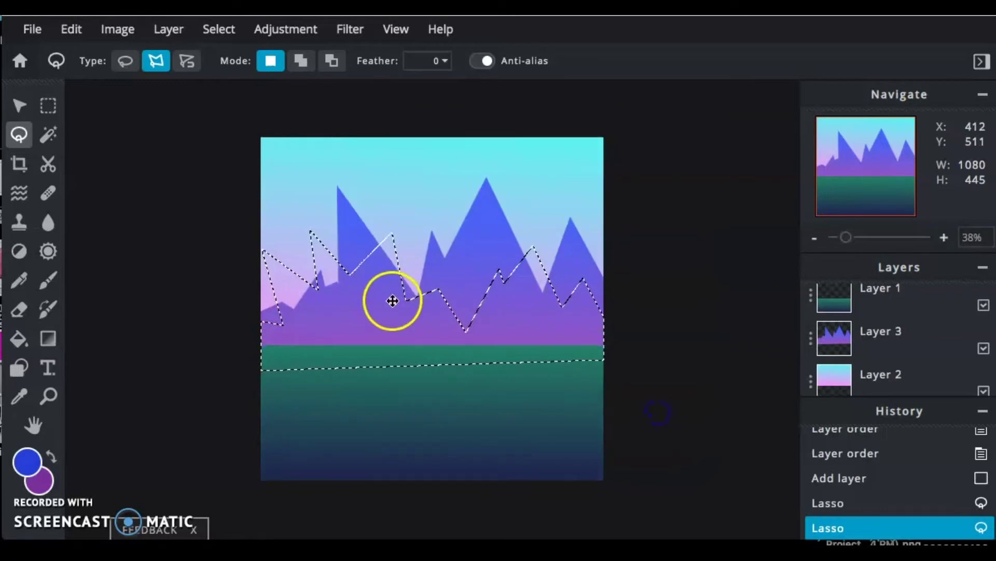
Fill the lower ridge selection with a vertical blue-to-purple gradient
{"action": "left_click", "coordinate": [48, 338]}
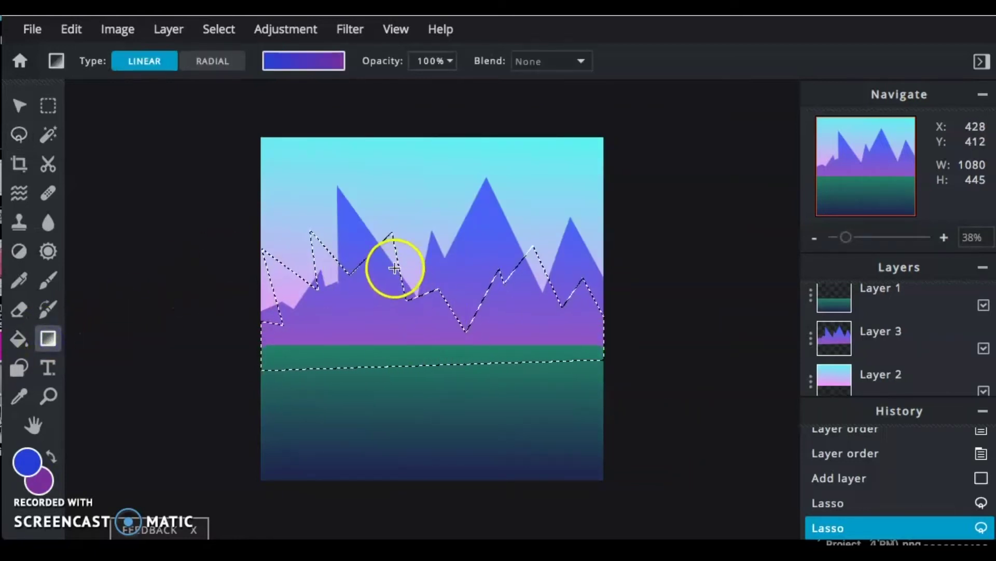
{"action": "left_click_drag", "start_coordinate": [365, 277], "coordinate": [364, 376]}
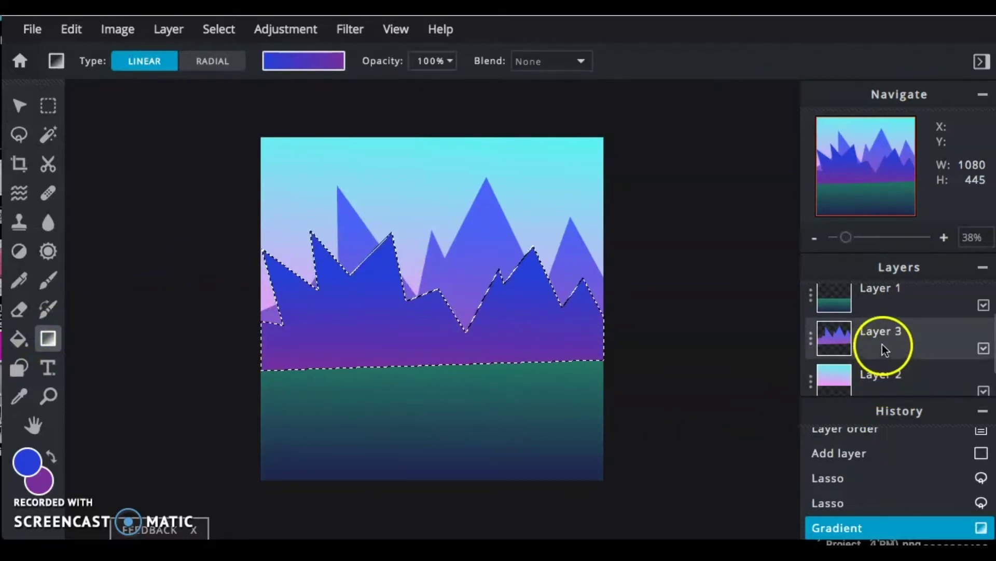
{"action": "scroll", "coordinate": [881, 303], "scroll_direction": "up", "scroll_amount": 2}
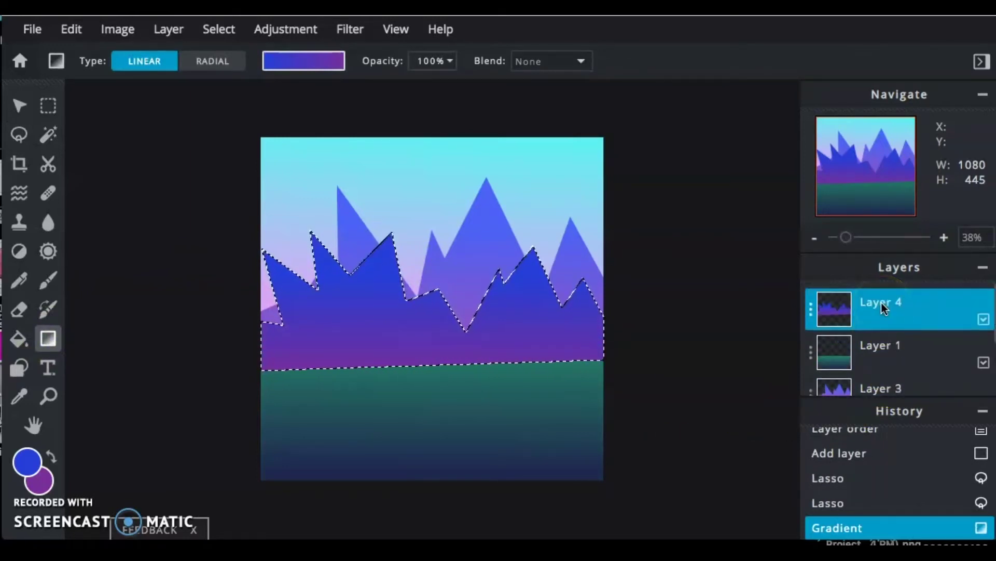
{"action": "scroll", "coordinate": [881, 303], "scroll_direction": "down", "scroll_amount": 1}
Move the new mountain layer below the ground layer and clear the selection
{"action": "left_click", "coordinate": [882, 311]}
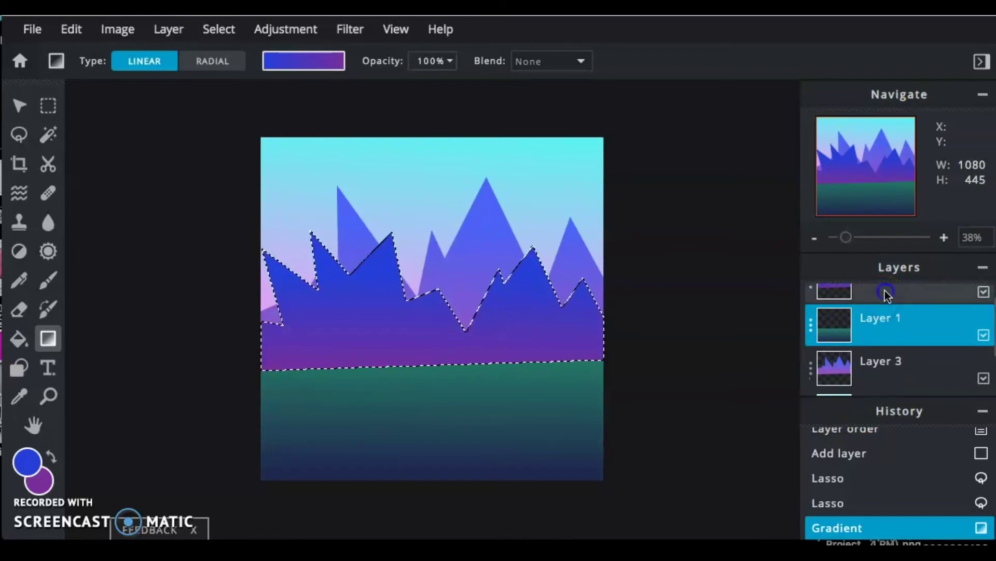
{"action": "left_click_drag", "start_coordinate": [886, 294], "coordinate": [879, 348]}
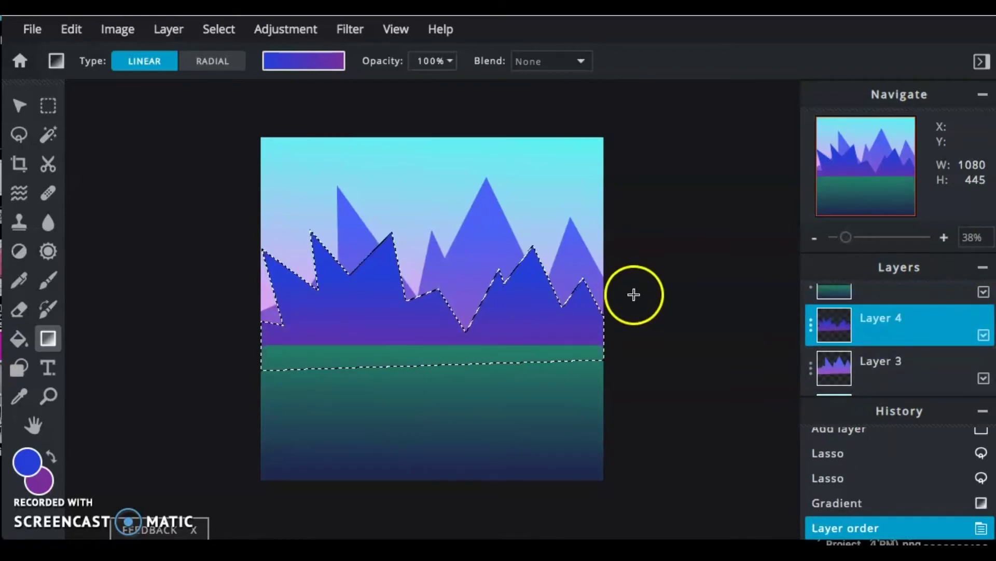
{"action": "left_click", "coordinate": [48, 105]}
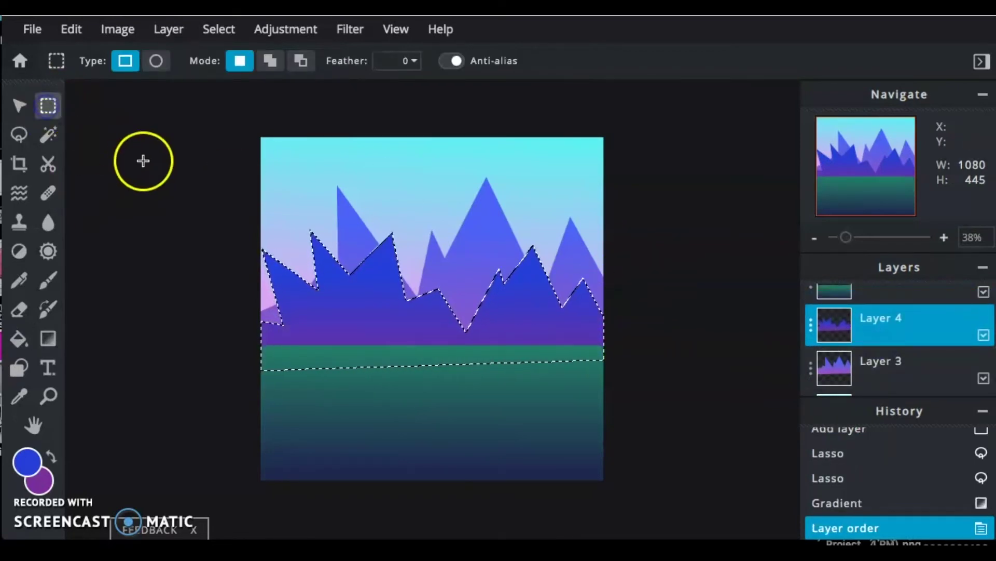
{"action": "left_click", "coordinate": [144, 161]}
{"action": "scroll", "coordinate": [453, 342], "scroll_direction": "down", "scroll_amount": 2}
{"action": "scroll", "coordinate": [453, 342], "scroll_direction": "up", "scroll_amount": 3}
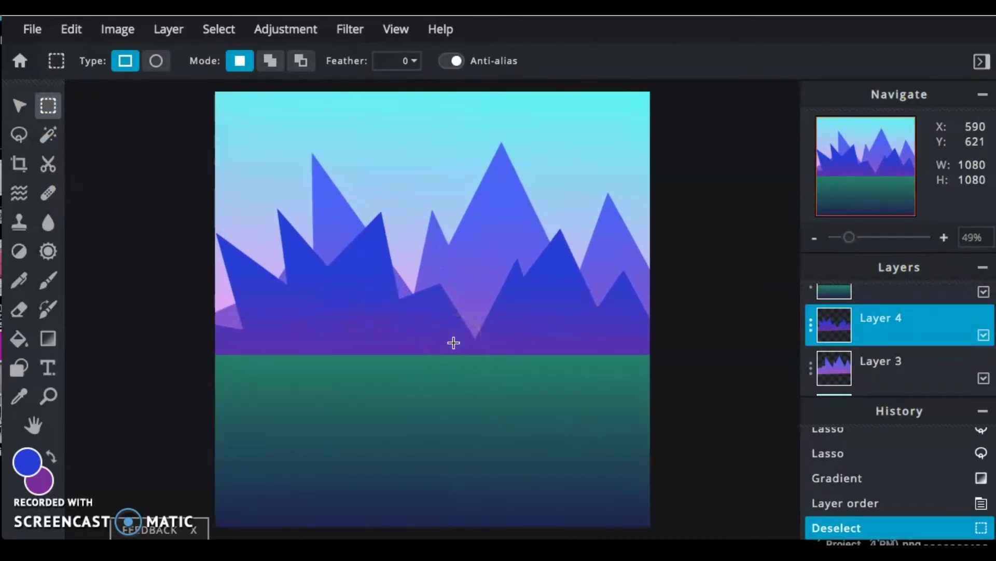
{"action": "scroll", "coordinate": [833, 349], "scroll_direction": "up", "scroll_amount": 1}
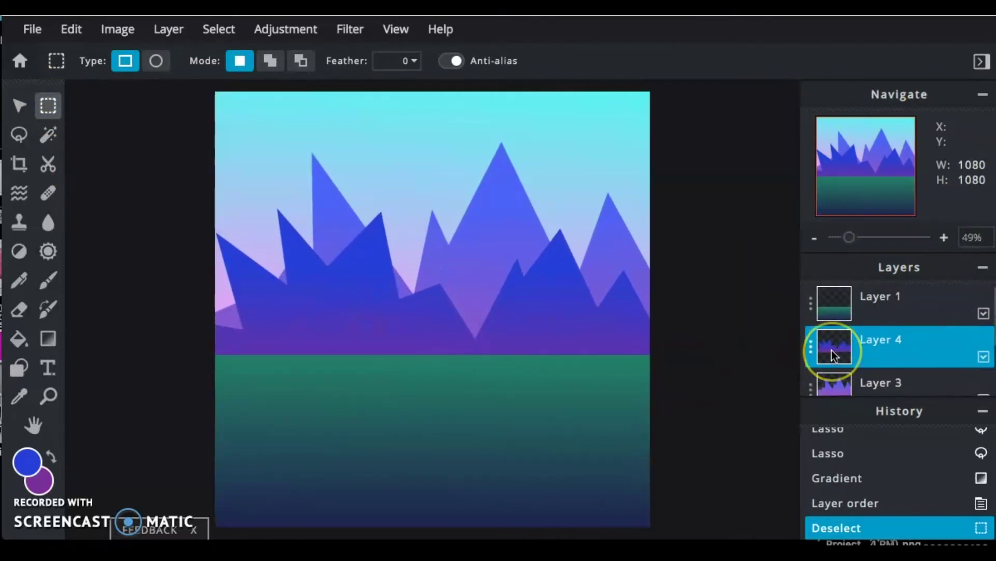
{"action": "scroll", "coordinate": [831, 350], "scroll_direction": "down", "scroll_amount": 2}
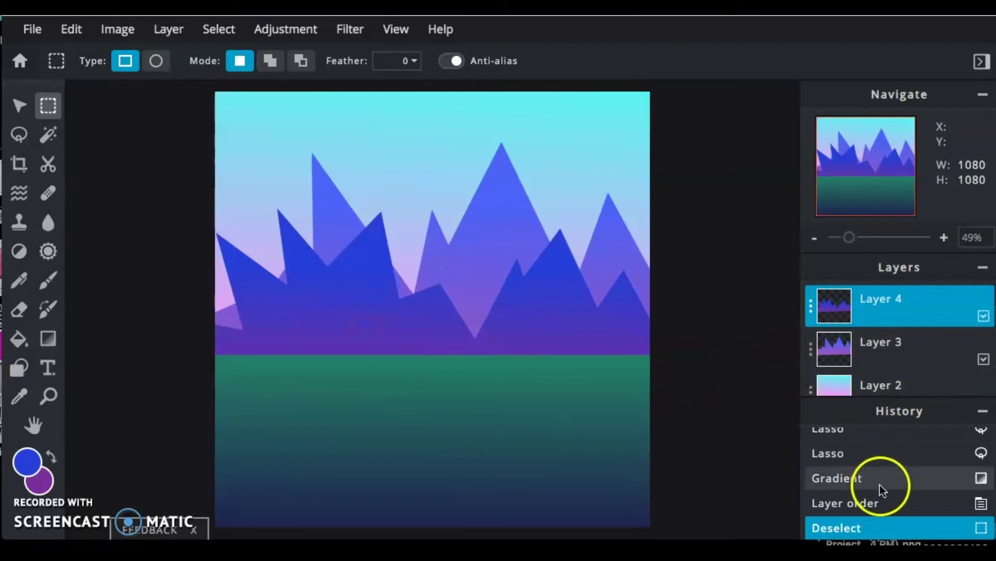
{"action": "scroll", "coordinate": [897, 344], "scroll_direction": "down", "scroll_amount": 2}
Add an empty layer and start a polygon lasso outline along the horizon
{"action": "left_click", "coordinate": [900, 382]}
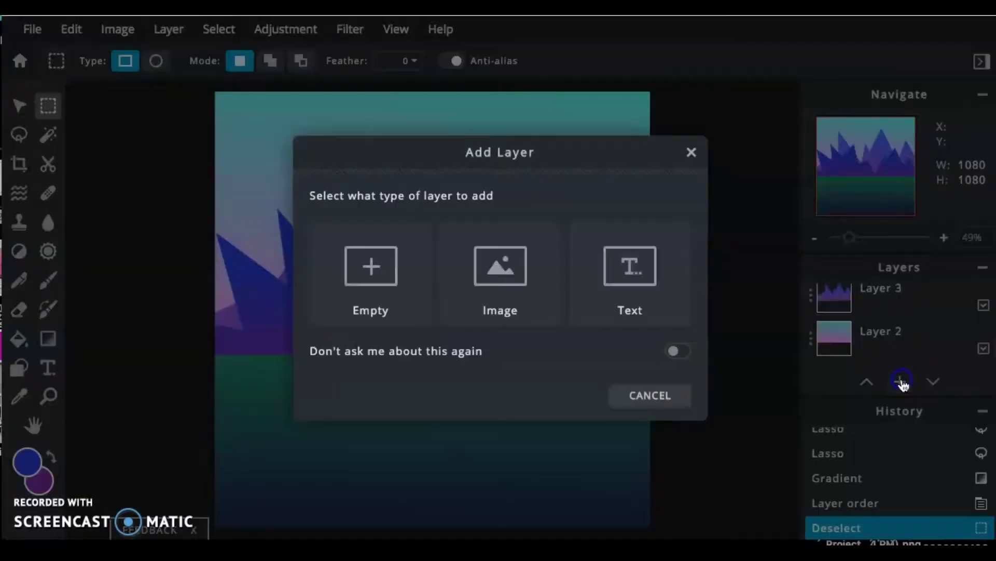
{"action": "left_click", "coordinate": [387, 278]}
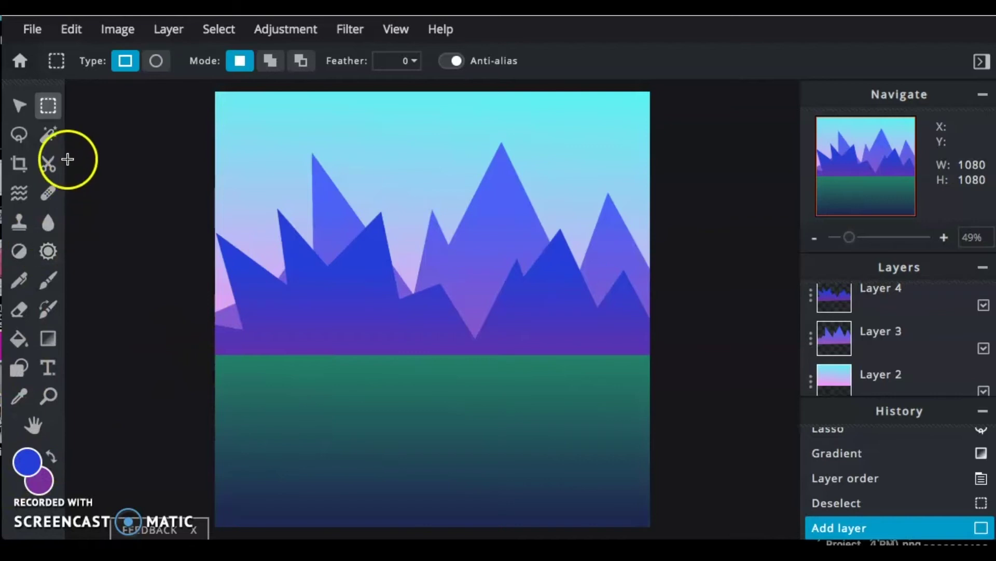
{"action": "left_click", "coordinate": [26, 138]}
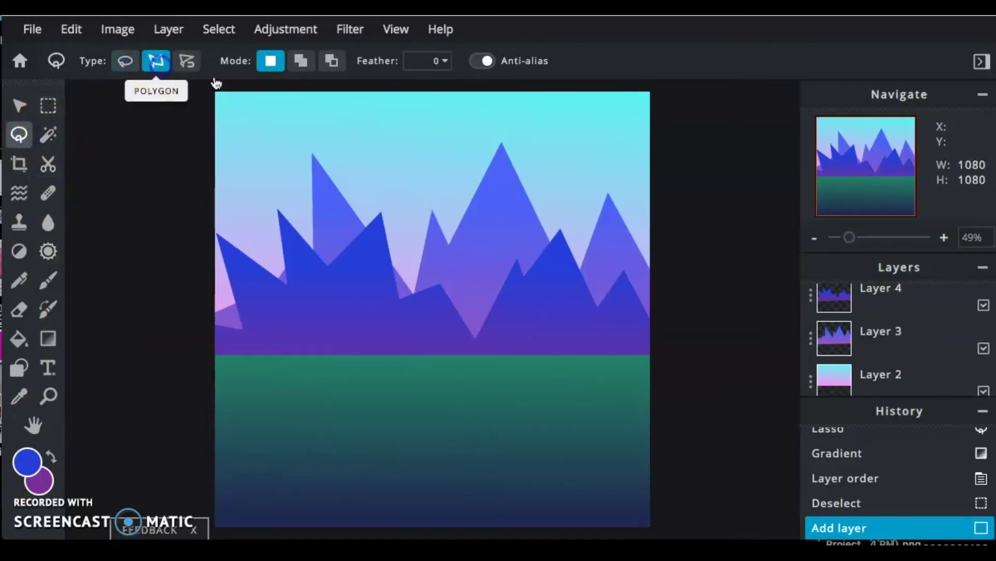
{"action": "left_click", "coordinate": [210, 337]}
{"action": "left_click", "coordinate": [266, 320]}
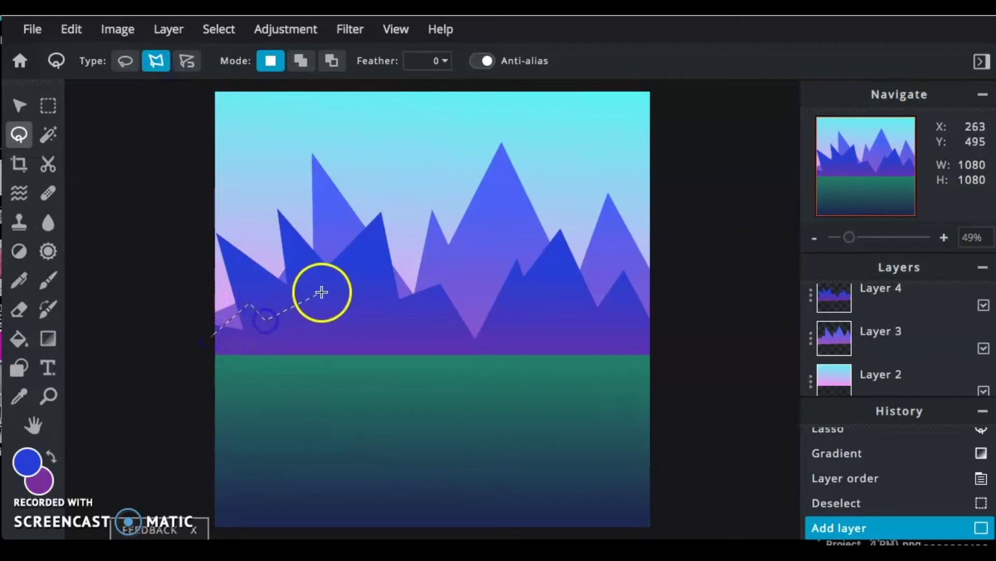
{"action": "left_click", "coordinate": [347, 306]}
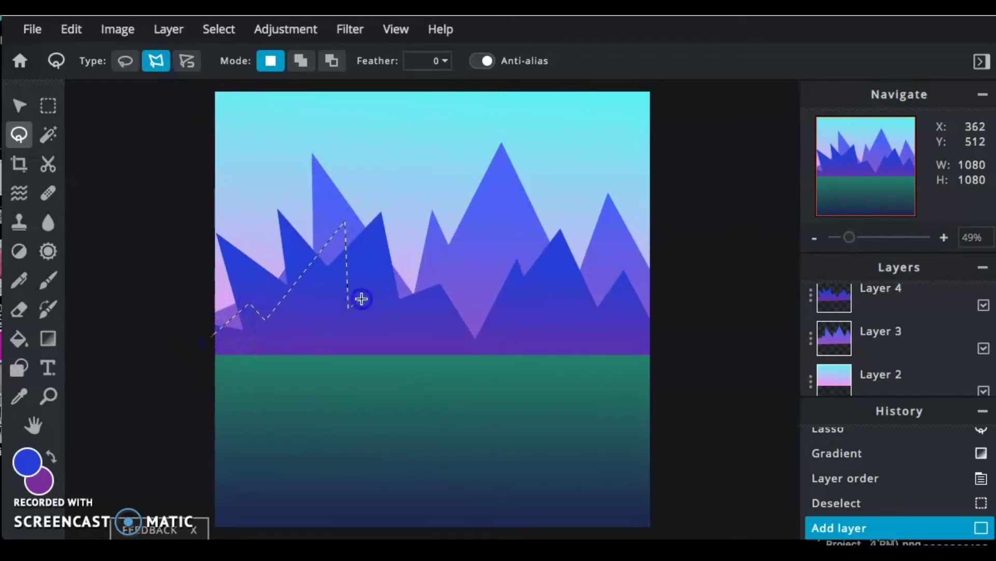
{"action": "left_click", "coordinate": [361, 298]}
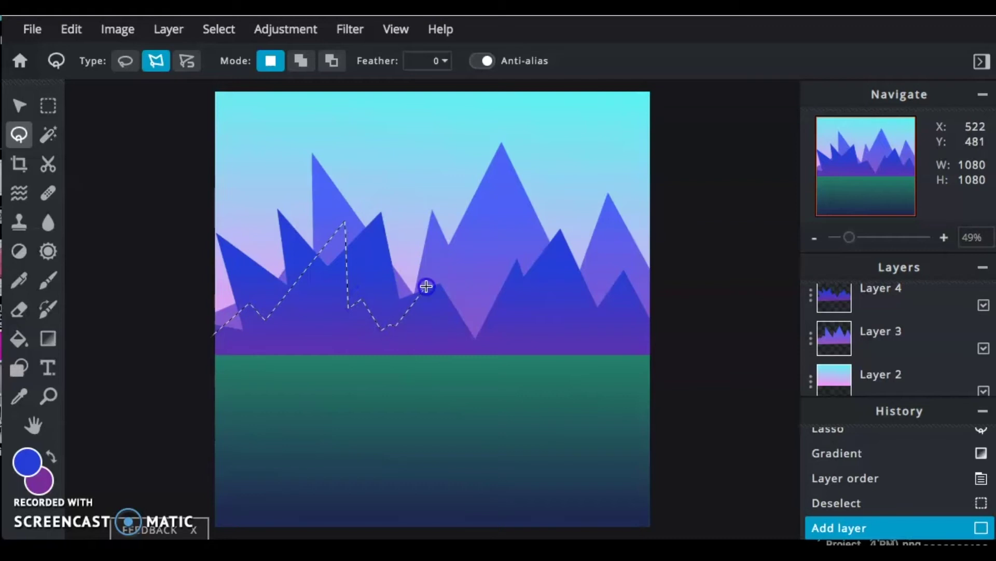
{"action": "left_click", "coordinate": [456, 321]}
{"action": "left_click", "coordinate": [537, 327]}
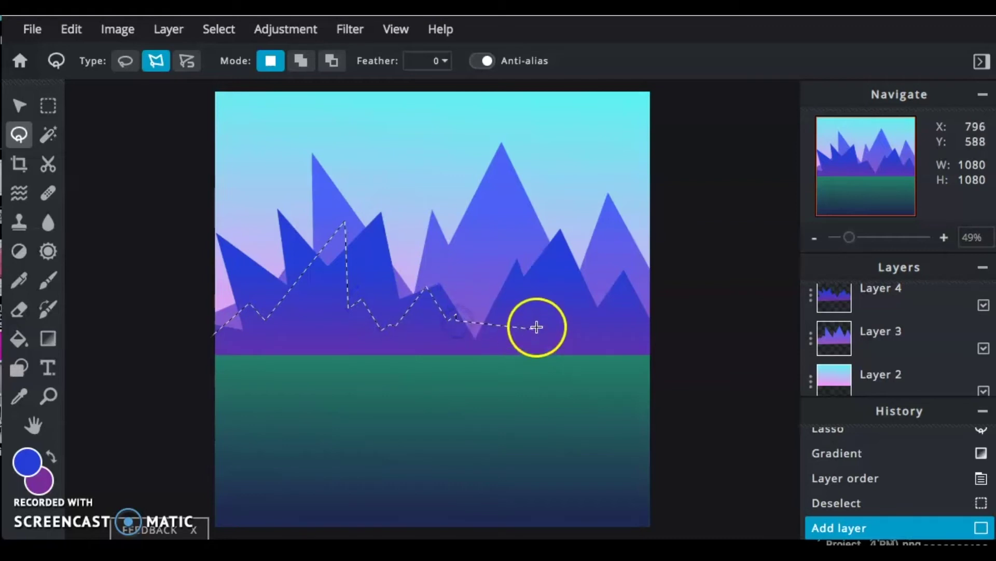
Undo the empty layer and the deselection, then close the lasso into a thin selection
{"action": "key", "text": "ctrl+z"}
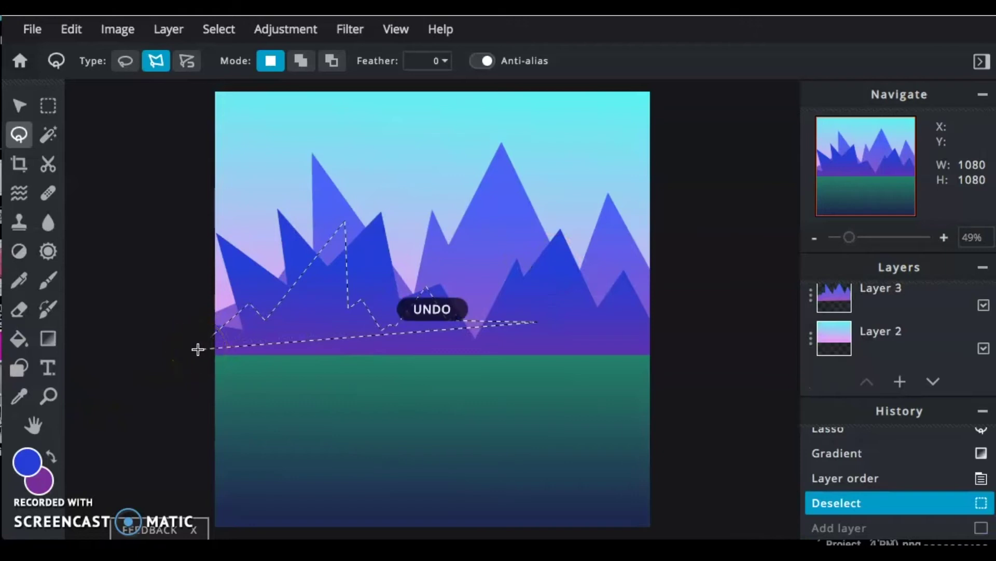
{"action": "key", "text": "ctrl+z"}
{"action": "double_click", "coordinate": [169, 332]}
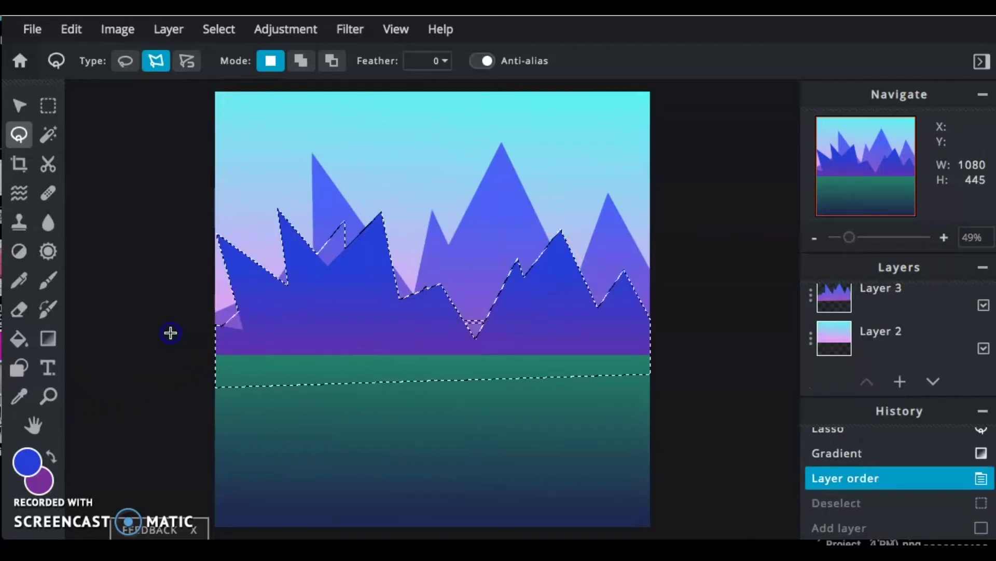
{"action": "scroll", "coordinate": [934, 325], "scroll_direction": "up", "scroll_amount": 2}
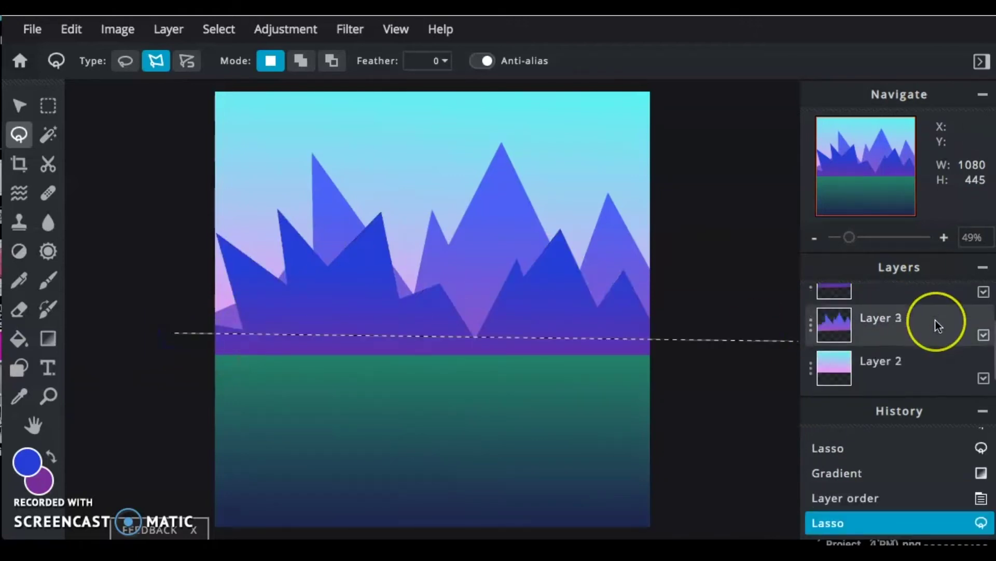
{"action": "scroll", "coordinate": [935, 320], "scroll_direction": "down", "scroll_amount": 2}
Add an empty layer and outline a third mountain range with the polygon lasso
{"action": "left_click", "coordinate": [901, 386]}
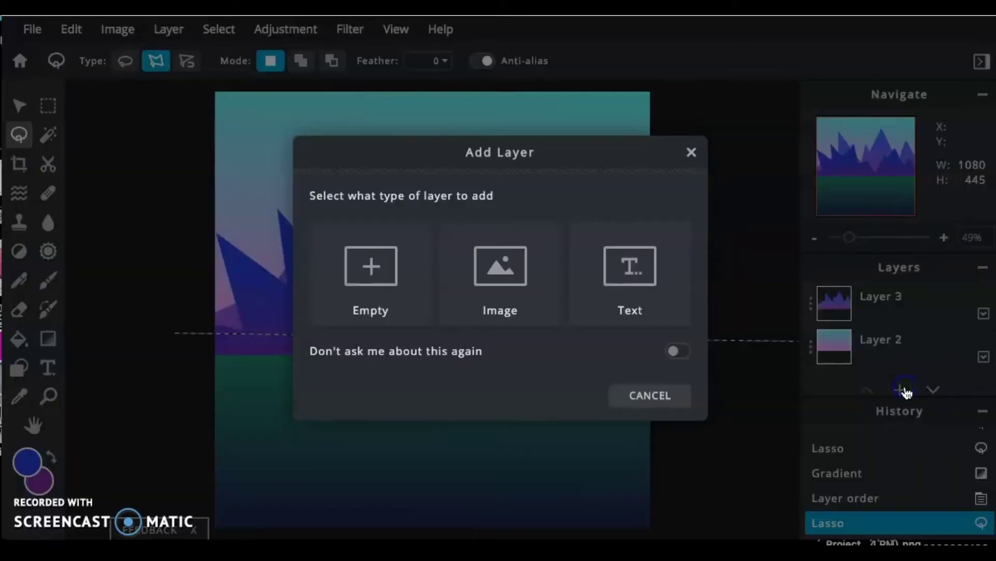
{"action": "left_click", "coordinate": [412, 305]}
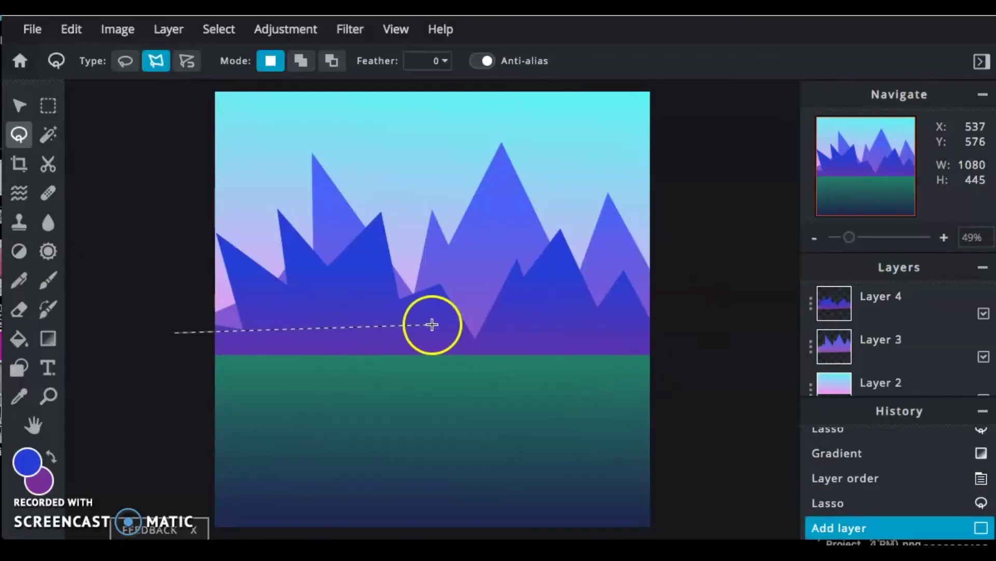
{"action": "left_click", "coordinate": [233, 279]}
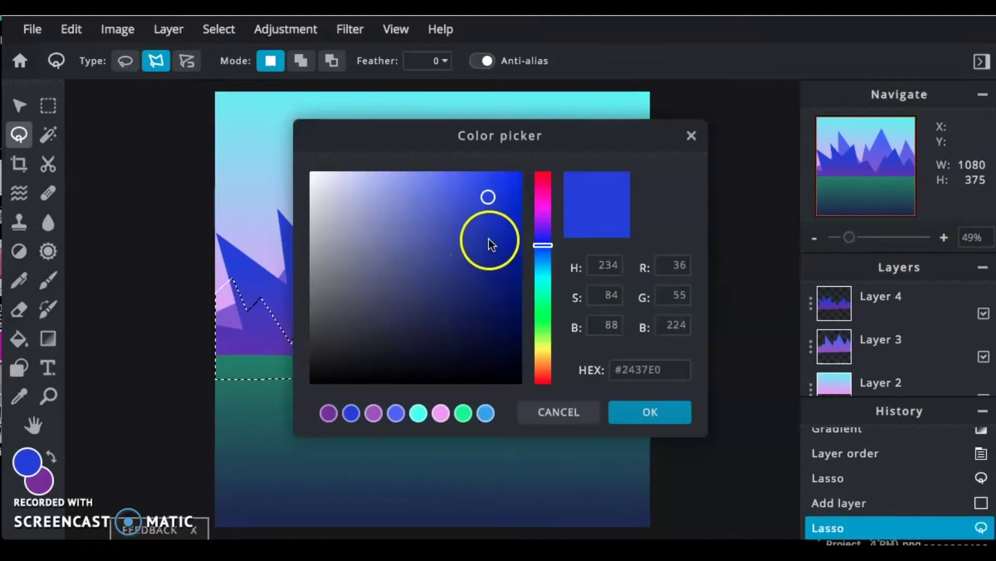
Set the colours to dark blue #1C2AAD and a deep dark purple
{"action": "left_click", "coordinate": [489, 240]}
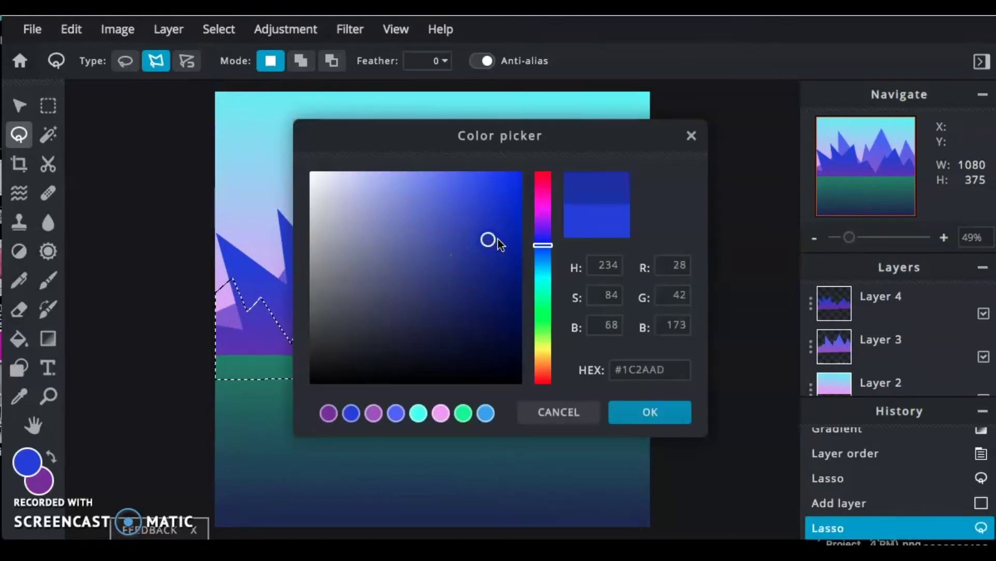
{"action": "left_click", "coordinate": [651, 425]}
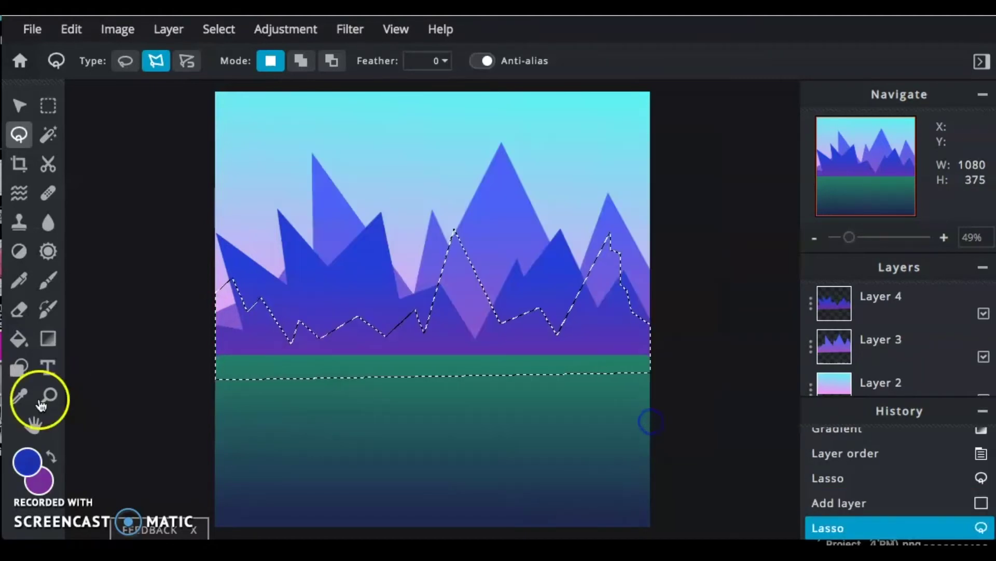
{"action": "left_click", "coordinate": [42, 481]}
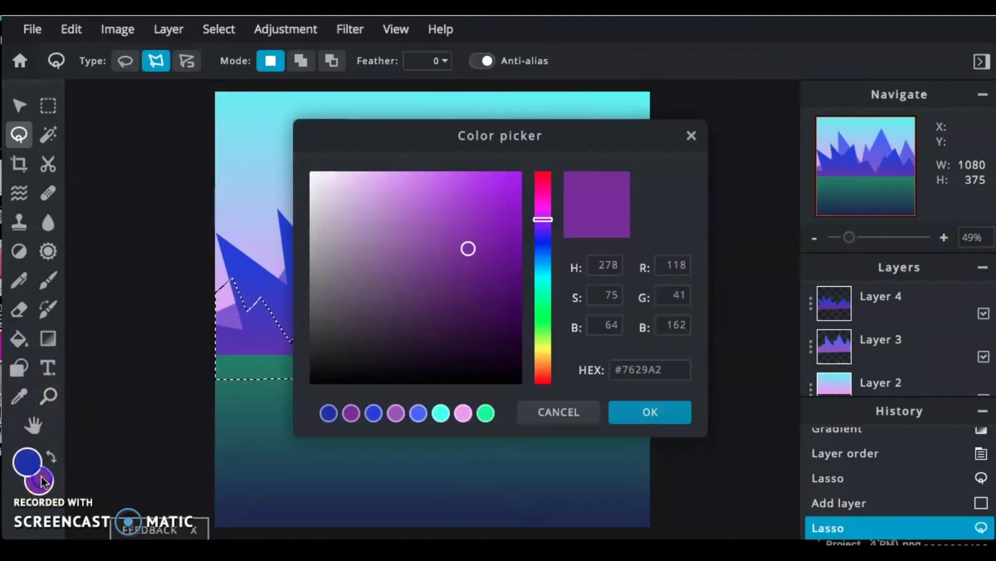
{"action": "left_click", "coordinate": [466, 289]}
{"action": "left_click", "coordinate": [663, 413]}
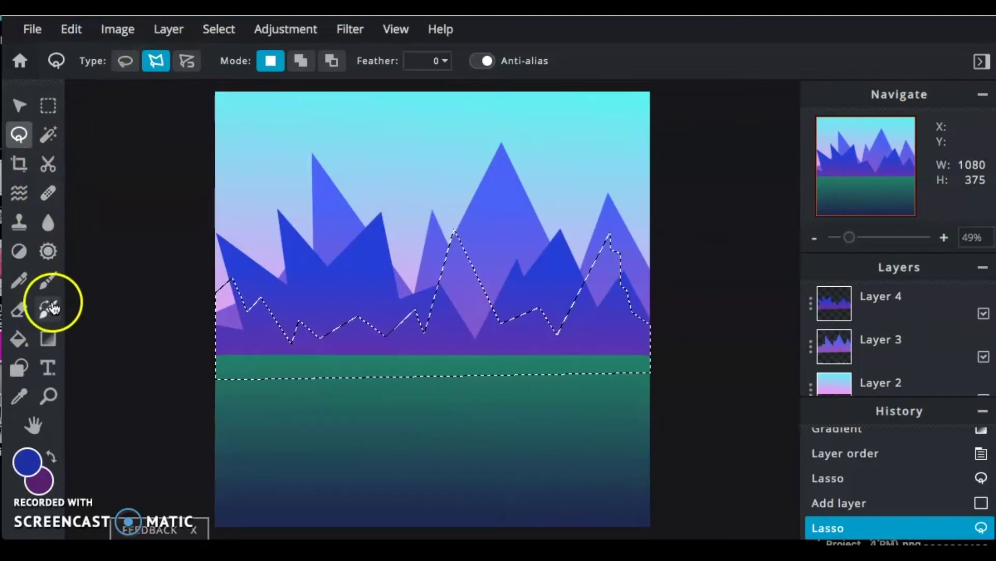
{"action": "left_click", "coordinate": [47, 338]}
Fill the third range with a blue-to-purple gradient and clear the selection
{"action": "left_click_drag", "start_coordinate": [456, 289], "coordinate": [457, 382]}
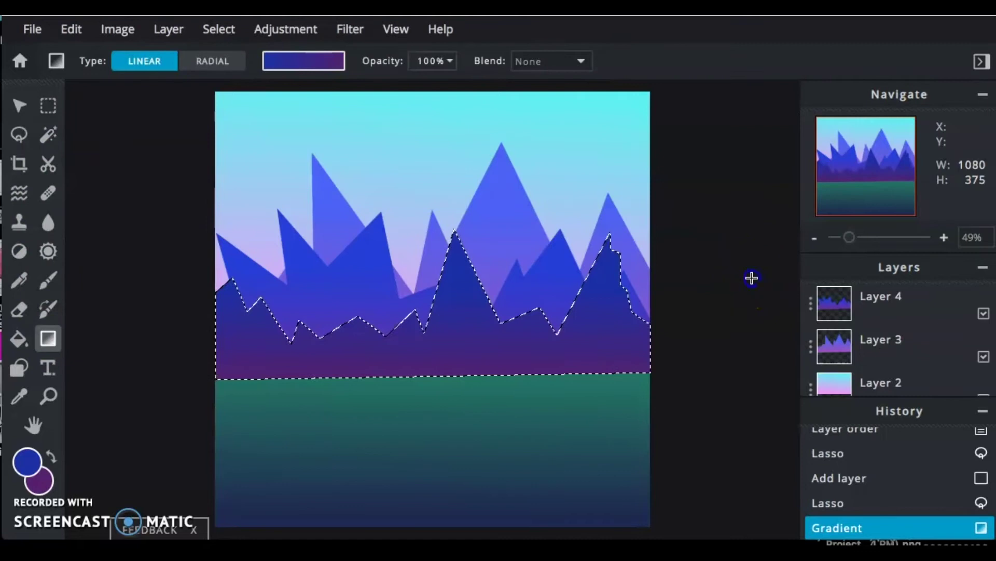
{"action": "left_click", "coordinate": [48, 106]}
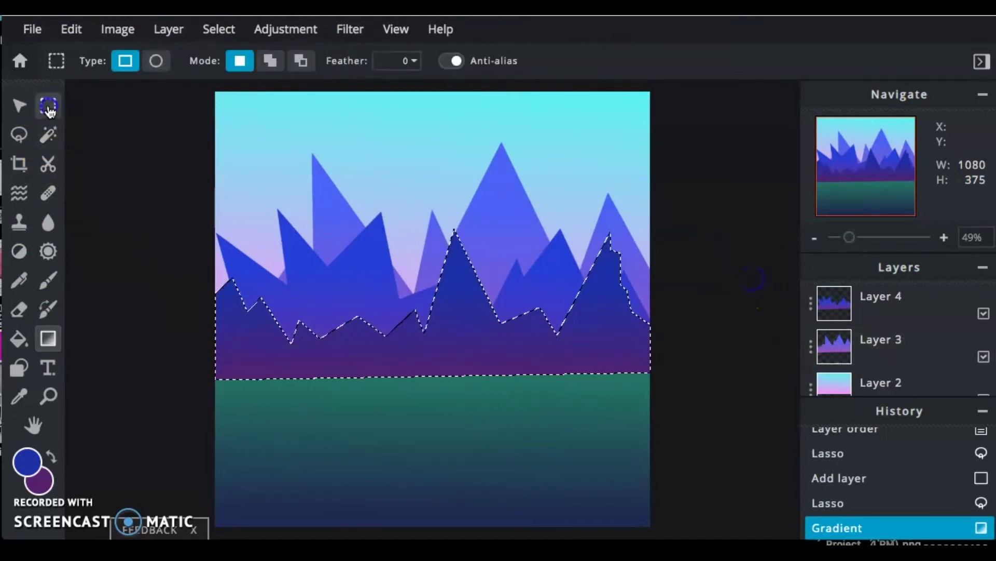
{"action": "left_click", "coordinate": [176, 172]}
Drag the green ground layer to the top of the layer stack
{"action": "left_click", "coordinate": [726, 323]}
{"action": "left_click", "coordinate": [915, 404]}
{"action": "left_click", "coordinate": [901, 359]}
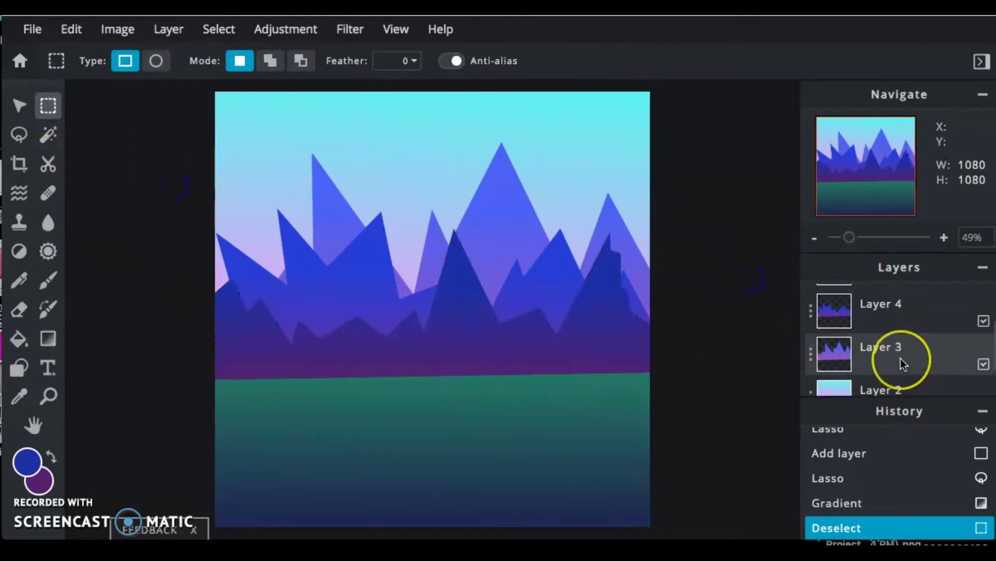
{"action": "left_click_drag", "start_coordinate": [901, 358], "coordinate": [894, 282]}
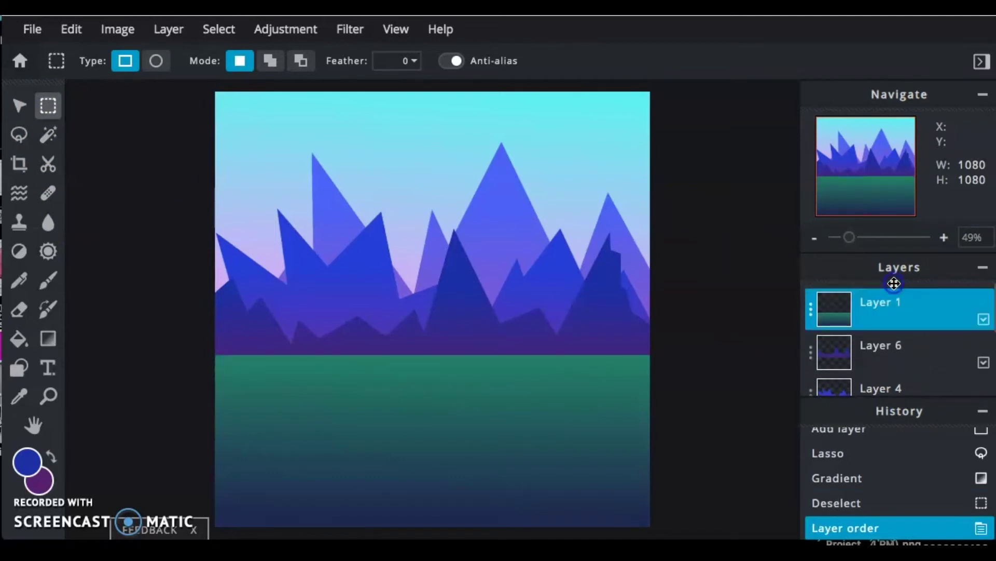
{"action": "scroll", "coordinate": [535, 354], "scroll_direction": "down", "scroll_amount": 5}
{"action": "scroll", "coordinate": [535, 354], "scroll_direction": "up", "scroll_amount": 5}
{"action": "scroll", "coordinate": [535, 354], "scroll_direction": "down", "scroll_amount": 5}
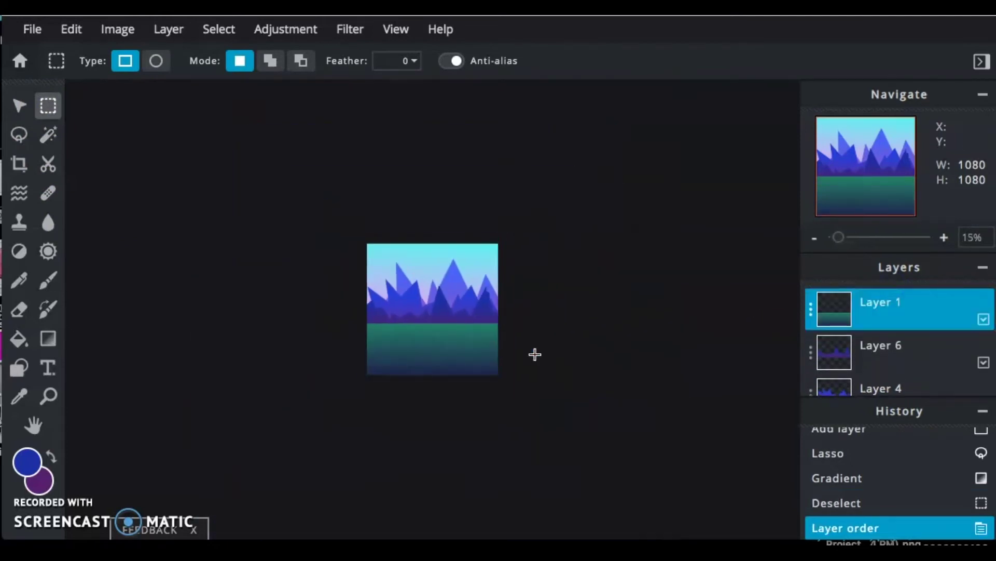
{"action": "scroll", "coordinate": [535, 354], "scroll_direction": "up", "scroll_amount": 5}
{"action": "scroll", "coordinate": [535, 354], "scroll_direction": "down", "scroll_amount": 1}
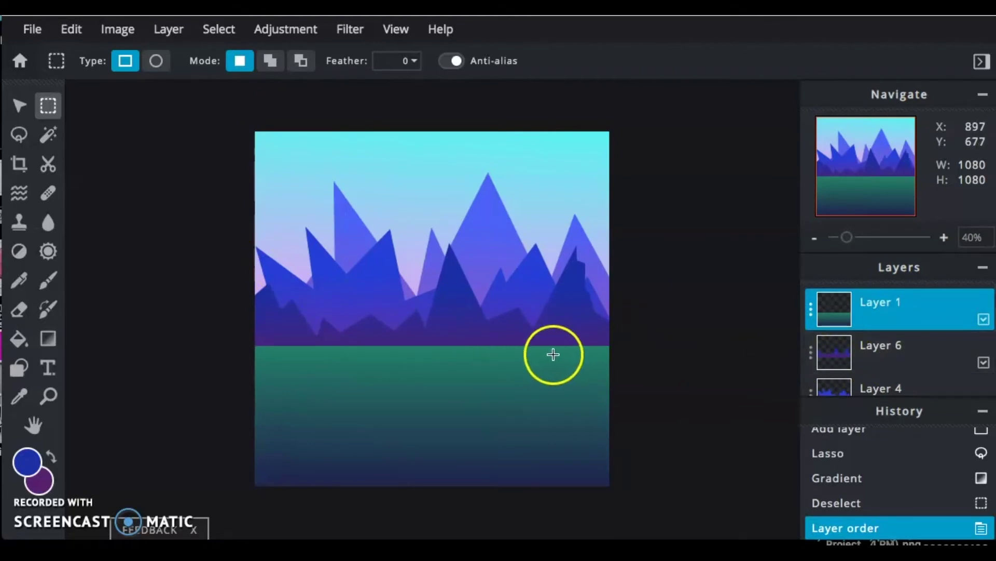
{"action": "scroll", "coordinate": [952, 373], "scroll_direction": "down", "scroll_amount": 3}
Keep Layer 6 above Layer 4, make Layer 6 the working layer, and pick the freehand Lasso
{"action": "left_click", "coordinate": [952, 372]}
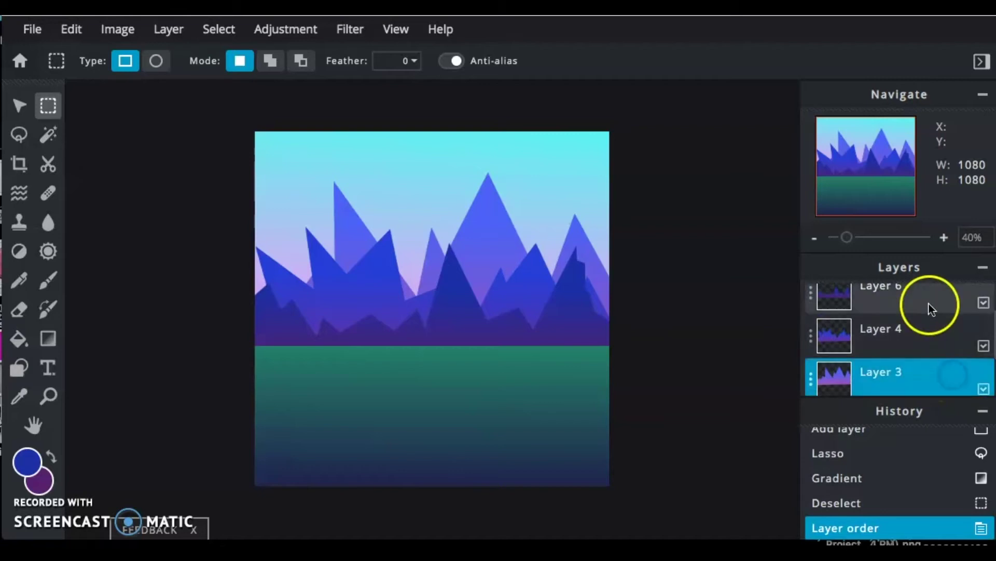
{"action": "double_click", "coordinate": [929, 303]}
{"action": "left_click", "coordinate": [910, 321]}
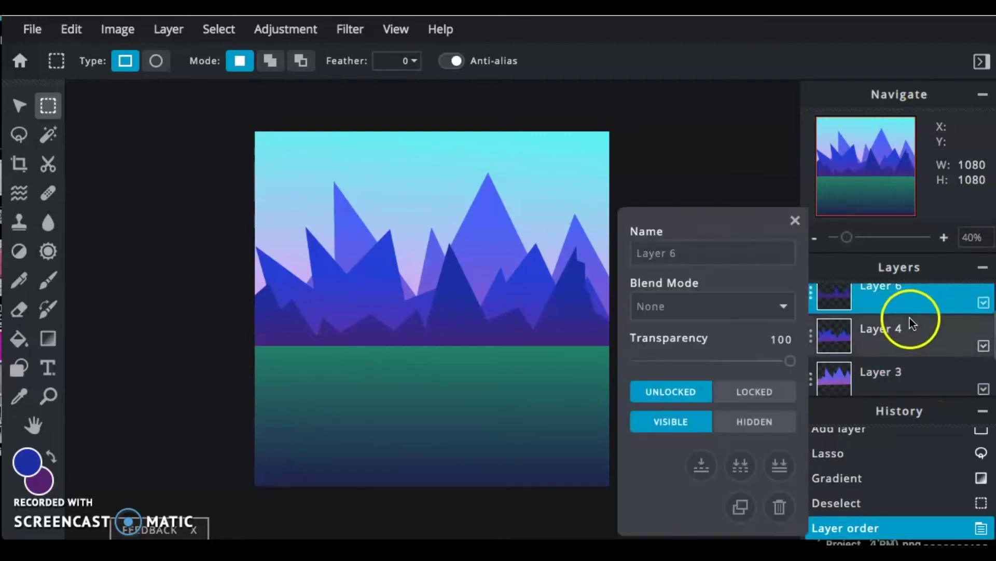
{"action": "mouse_move", "coordinate": [908, 319]}
{"action": "left_mouse_down"}
{"action": "mouse_move", "coordinate": [846, 296]}
{"action": "mouse_move", "coordinate": [901, 319]}
{"action": "left_mouse_up"}
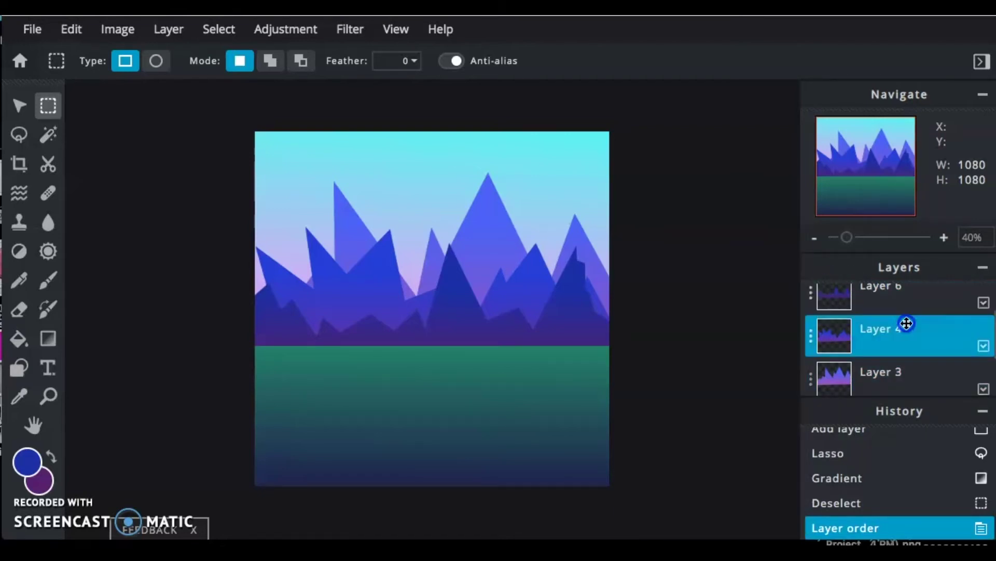
{"action": "scroll", "coordinate": [905, 309], "scroll_direction": "up", "scroll_amount": 1}
{"action": "left_click", "coordinate": [906, 310]}
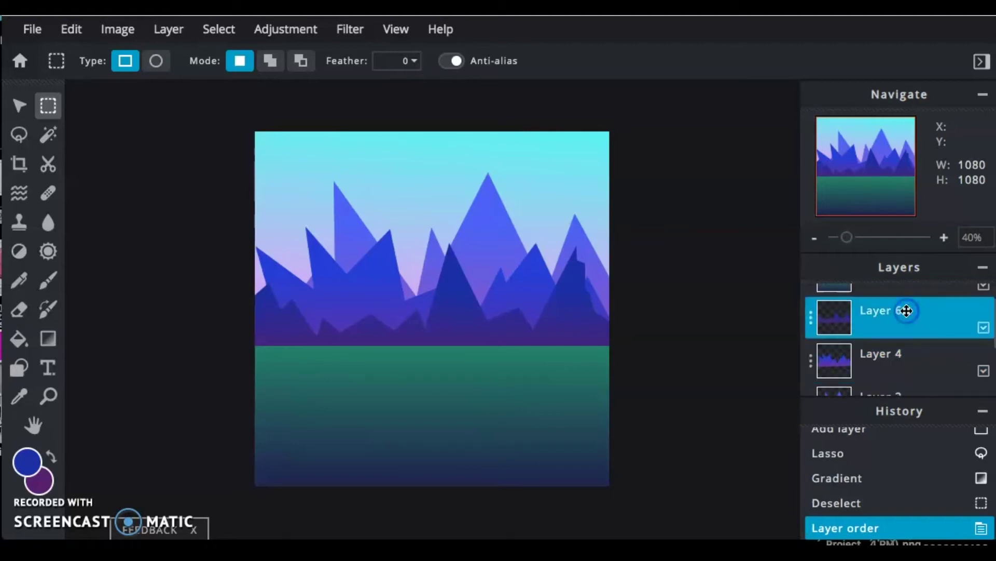
{"action": "scroll", "coordinate": [880, 358], "scroll_direction": "up", "scroll_amount": 1}
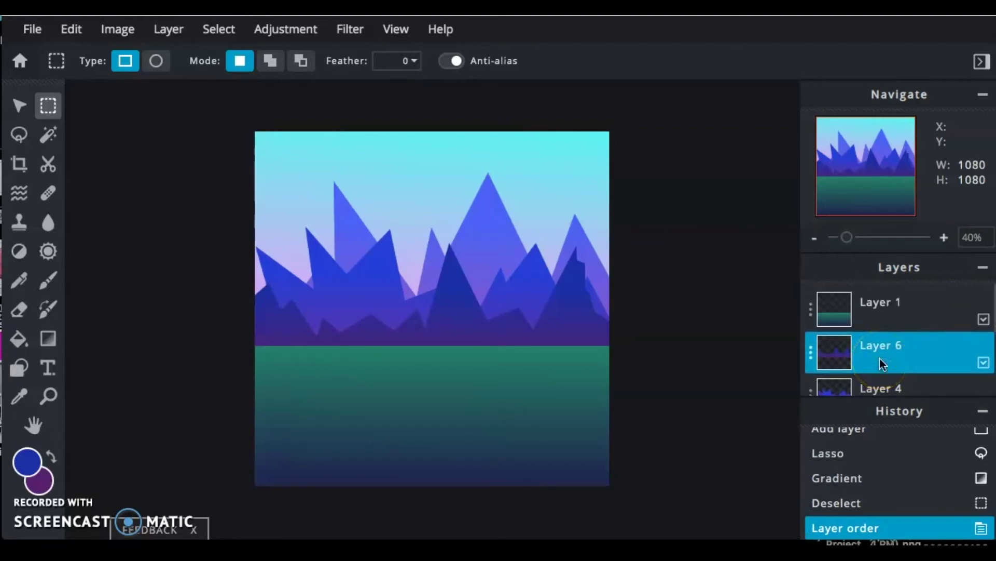
{"action": "left_click", "coordinate": [19, 135]}
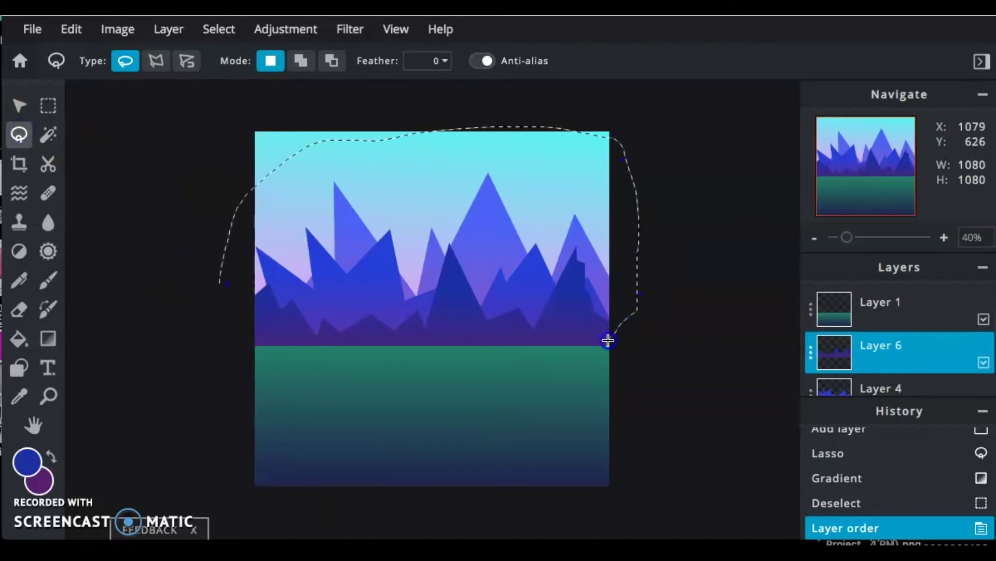
{"action": "left_click", "coordinate": [631, 321]}
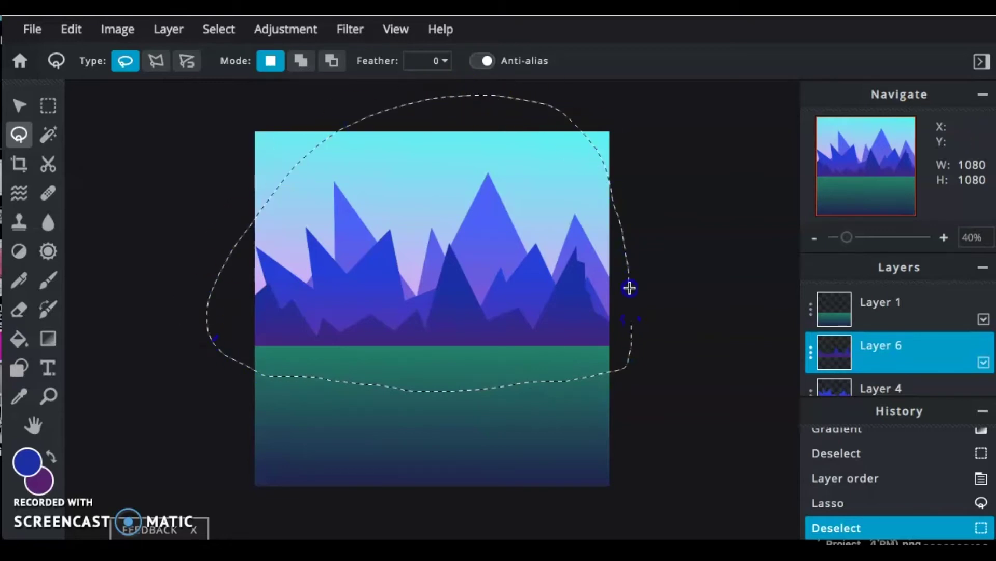
{"action": "left_click_drag", "start_coordinate": [631, 323], "coordinate": [656, 368]}
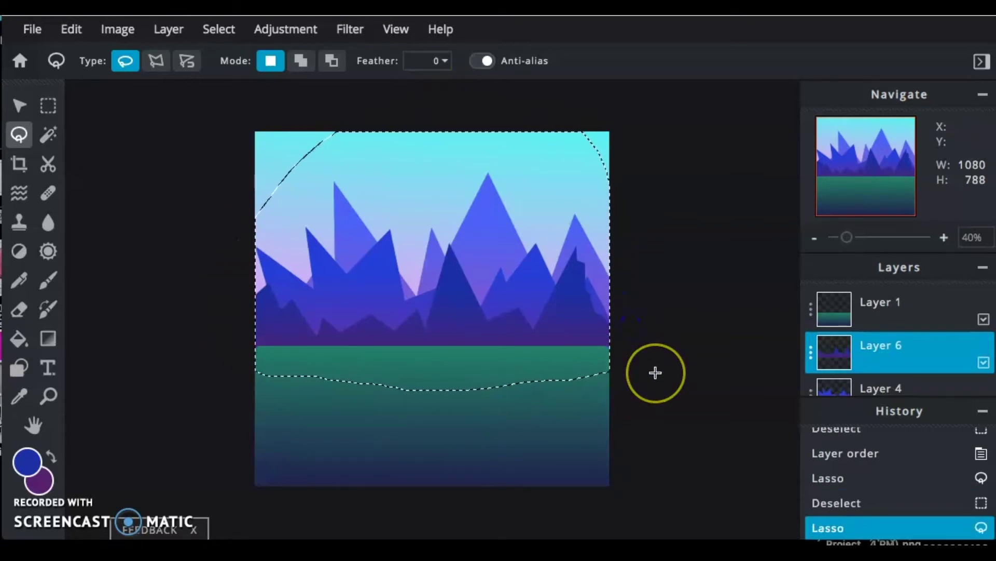
{"action": "key", "text": "ctrl+c"}
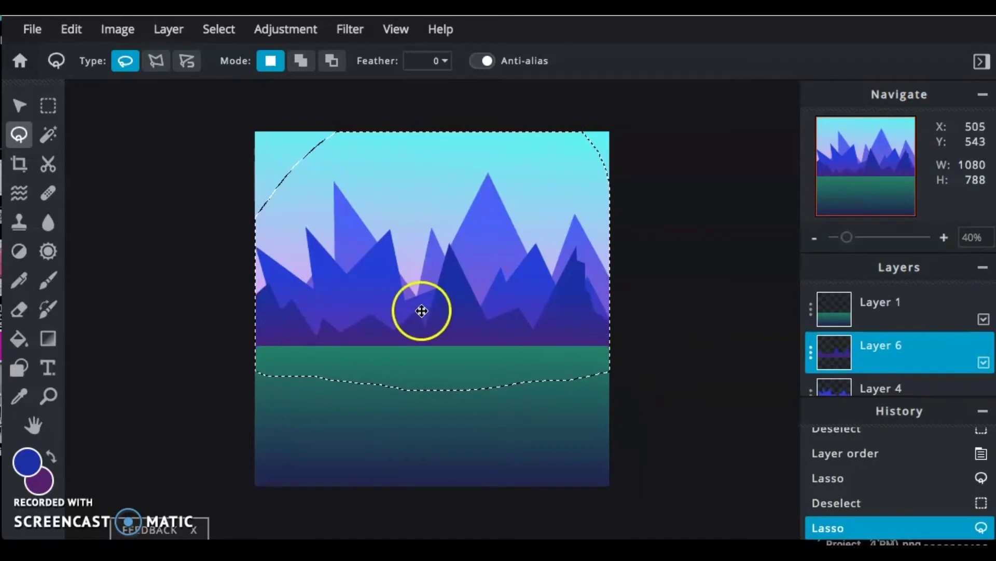
{"action": "left_click", "coordinate": [20, 105]}
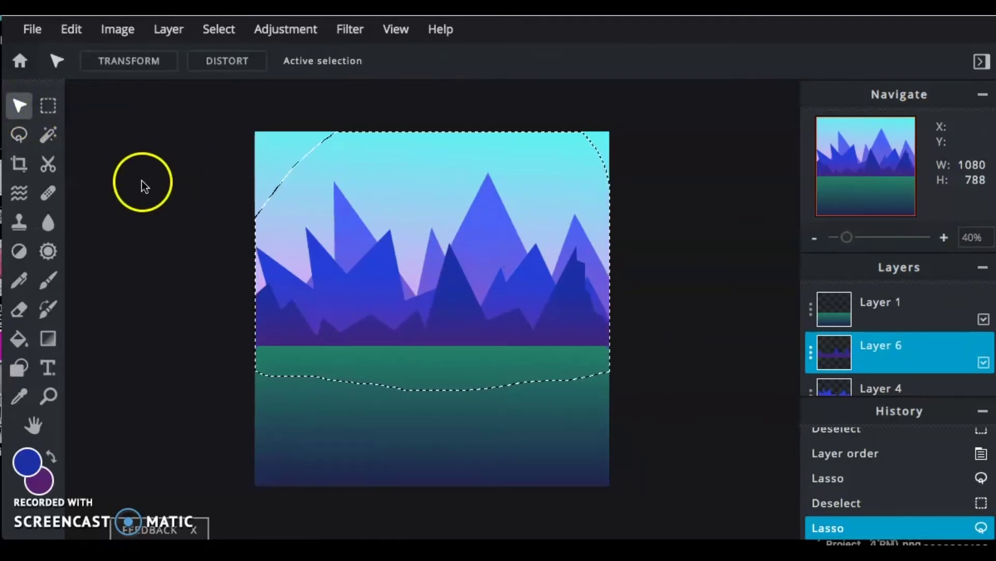
{"action": "key", "text": "ctrl+v"}
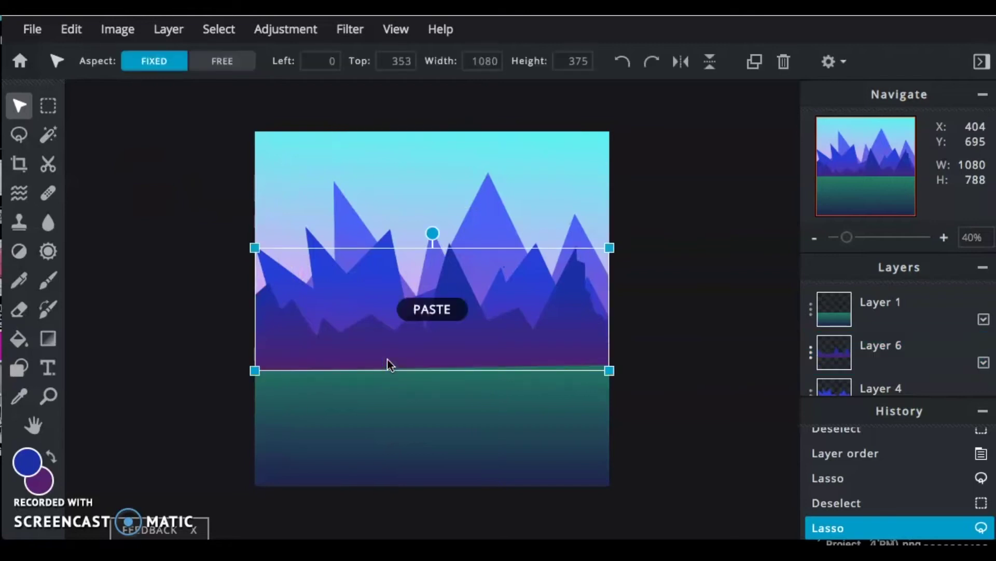
{"action": "left_click_drag", "start_coordinate": [429, 345], "coordinate": [421, 298]}
{"action": "key", "text": "ctrl+z"}
{"action": "key", "text": "ctrl+z"}
{"action": "key", "text": "ctrl+z"}
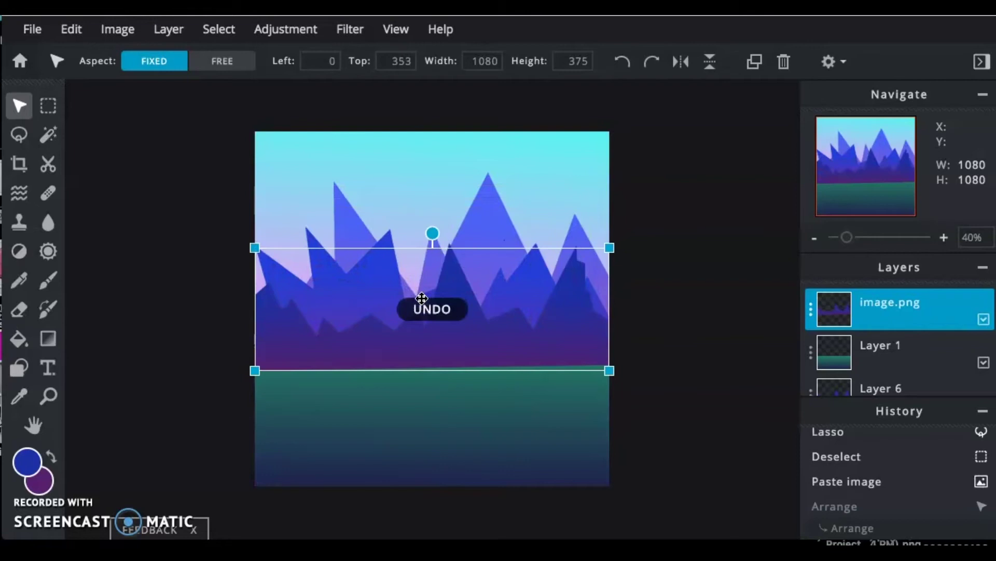
{"action": "left_click", "coordinate": [667, 300]}
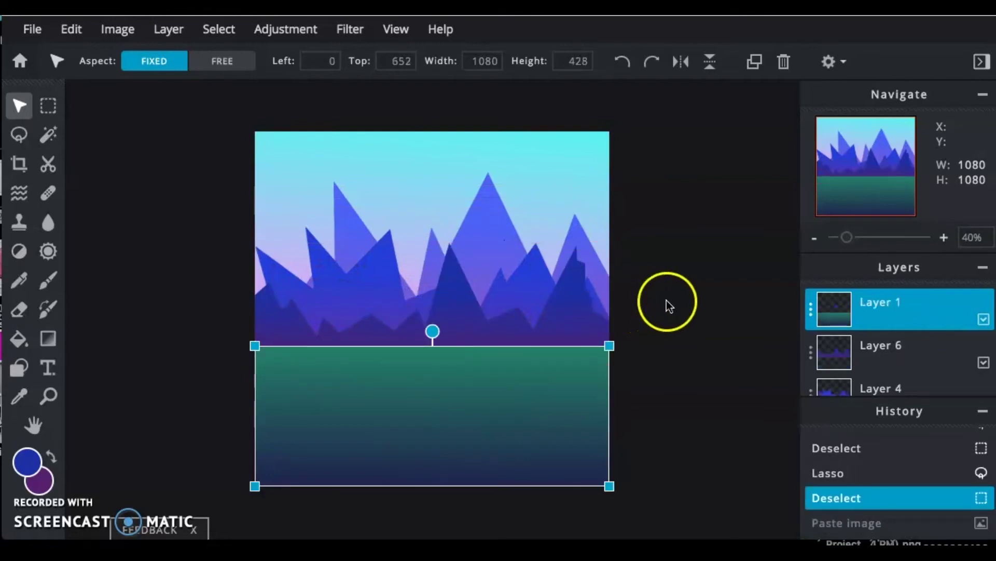
Merge Layer 4 down into Layer 6
{"action": "scroll", "coordinate": [903, 350], "scroll_direction": "down", "scroll_amount": 3}
{"action": "left_click", "coordinate": [902, 362]}
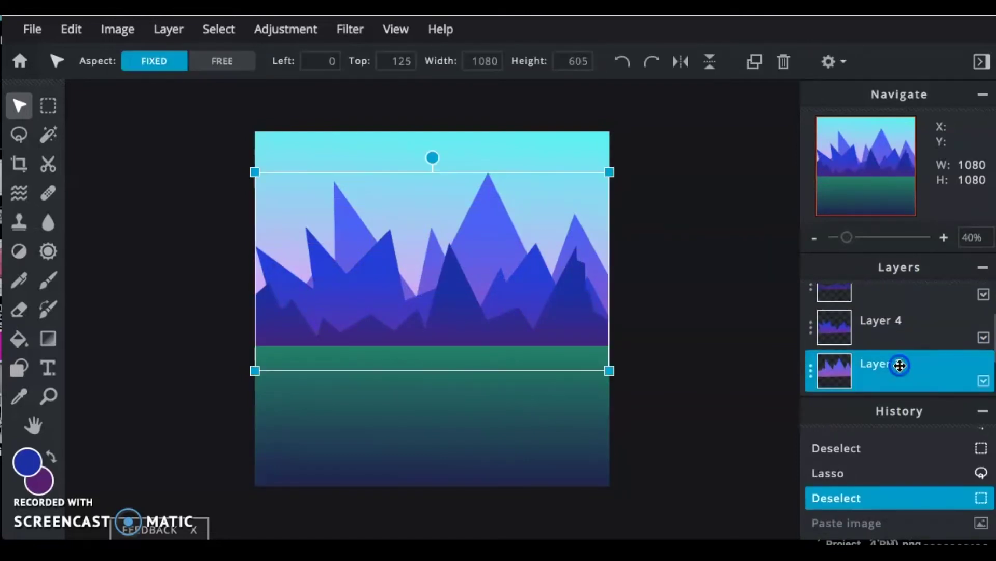
{"action": "scroll", "coordinate": [896, 338], "scroll_direction": "up", "scroll_amount": 1}
{"action": "left_click", "coordinate": [889, 313]}
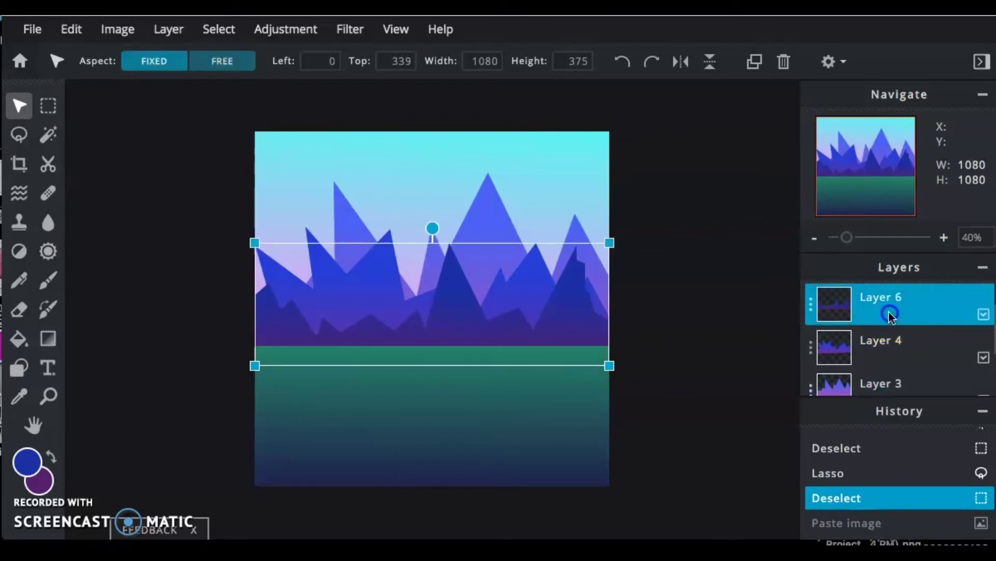
{"action": "left_click", "coordinate": [891, 342]}
{"action": "left_click", "coordinate": [885, 384]}
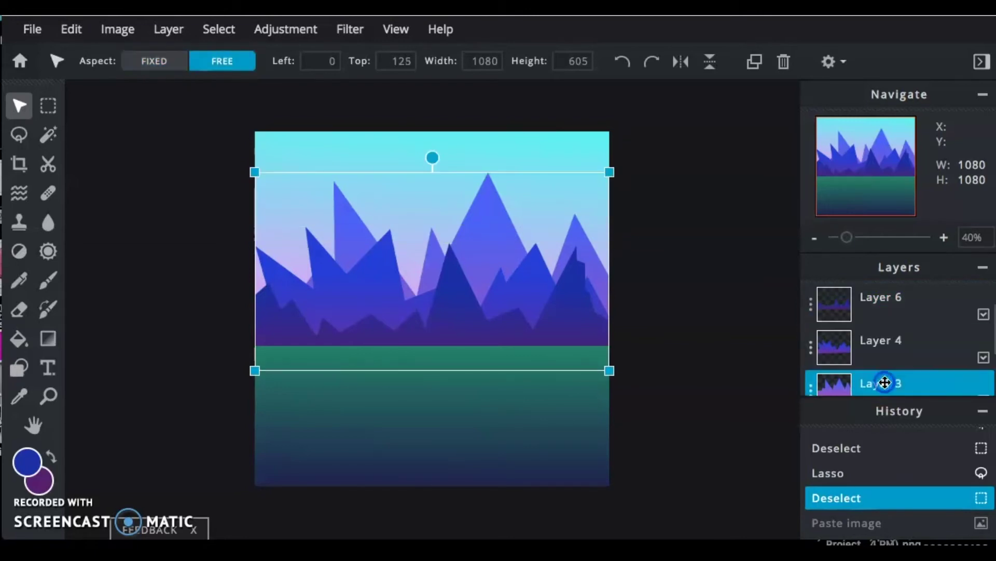
{"action": "left_click", "coordinate": [886, 304]}
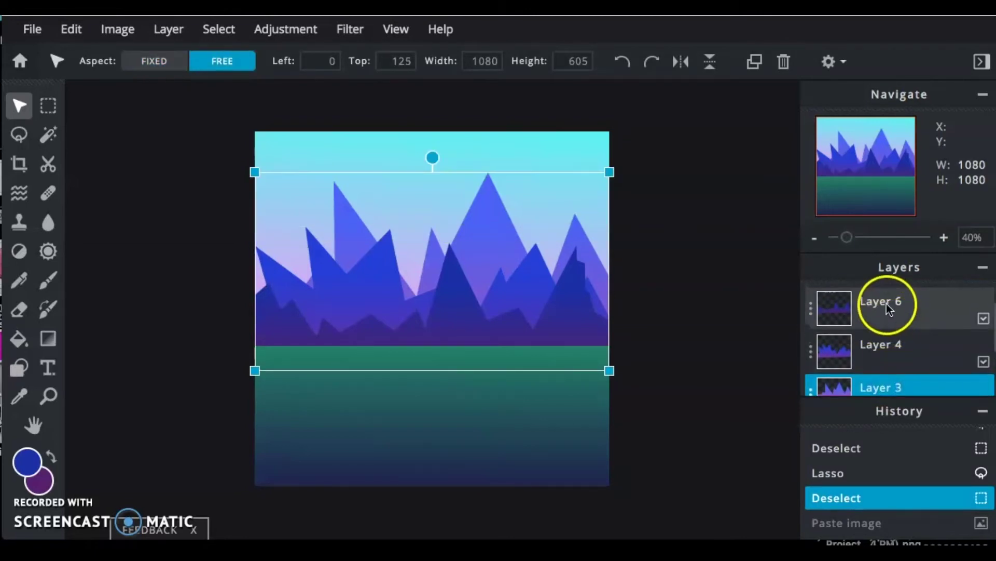
{"action": "left_click", "coordinate": [887, 304]}
{"action": "left_click", "coordinate": [780, 462]}
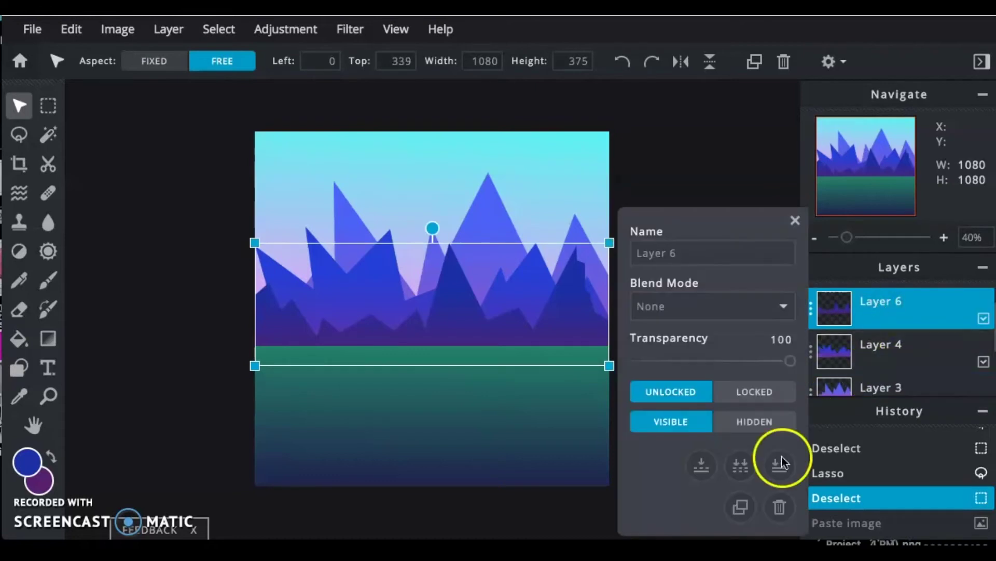
{"action": "left_click", "coordinate": [701, 466]}
{"action": "left_click", "coordinate": [712, 471]}
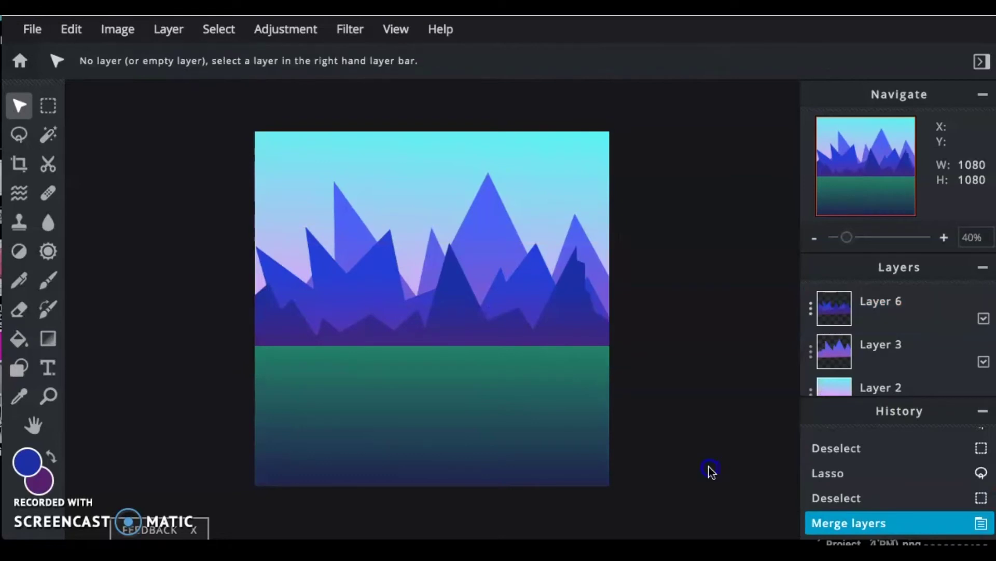
Merge Layer 3 down into Layer 6 as well
{"action": "left_click", "coordinate": [917, 331]}
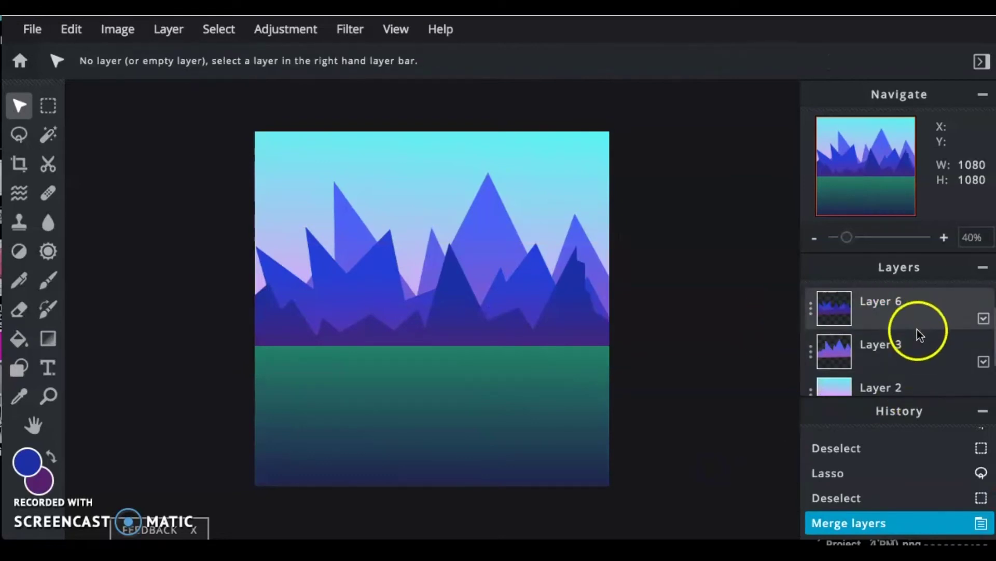
{"action": "left_click", "coordinate": [885, 326]}
{"action": "left_click", "coordinate": [882, 323]}
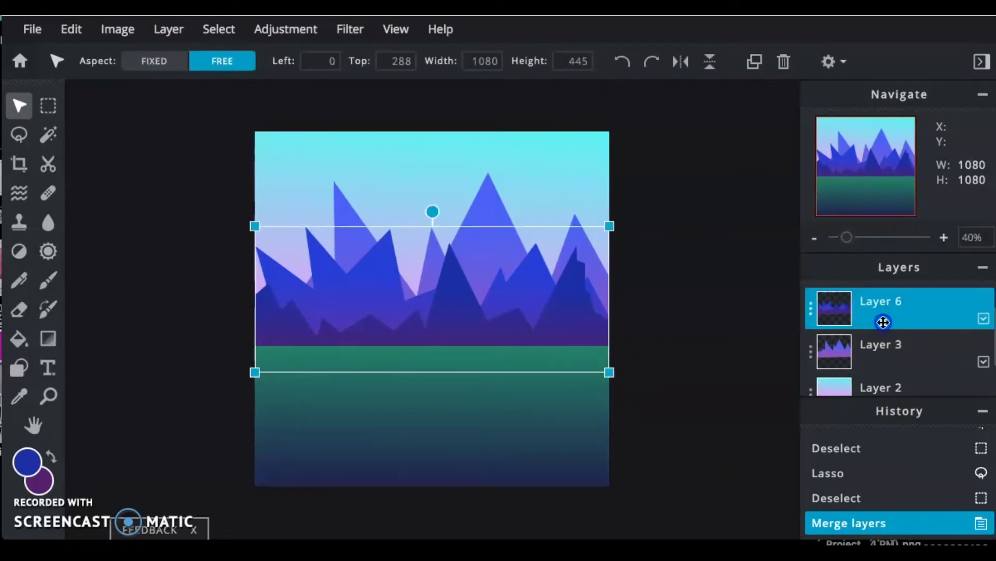
{"action": "double_click", "coordinate": [896, 318]}
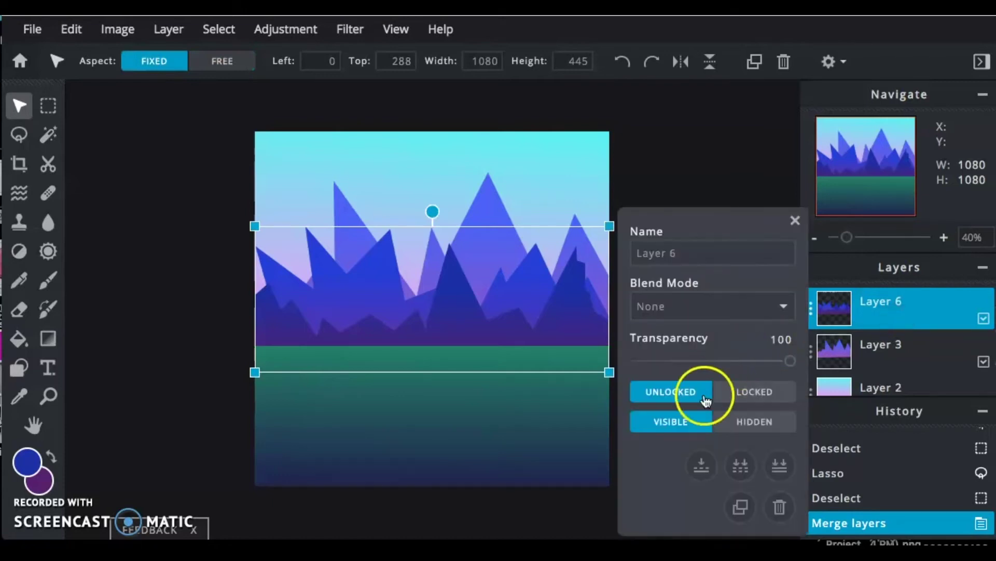
{"action": "left_click", "coordinate": [709, 476]}
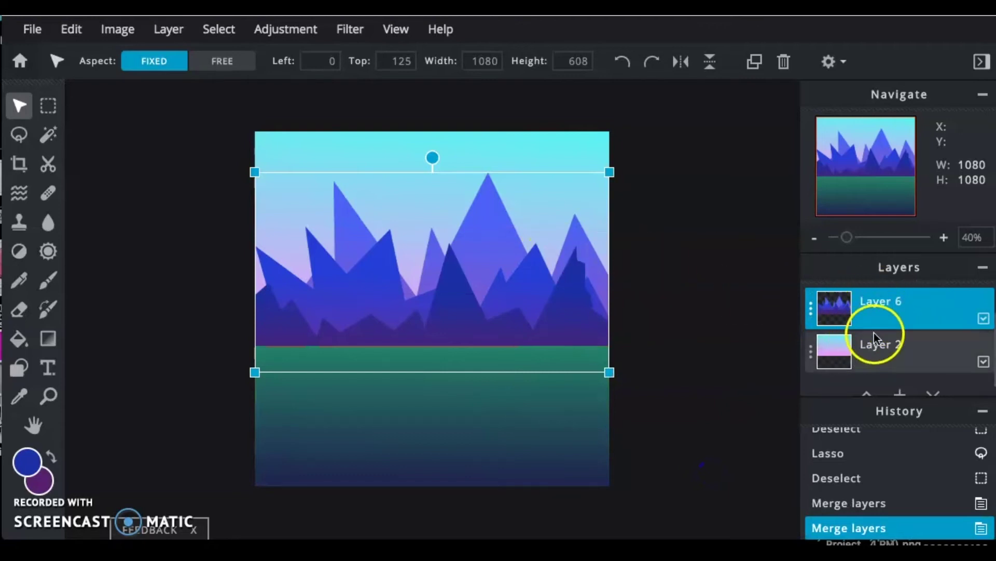
Undo the unwanted paste and reselect Layer 6
{"action": "scroll", "coordinate": [874, 334], "scroll_direction": "up", "scroll_amount": 1}
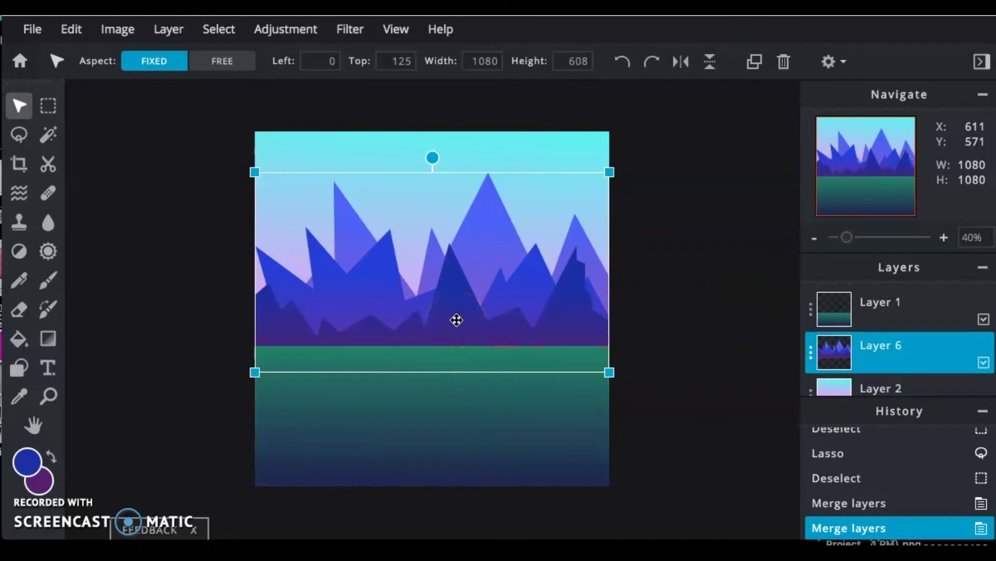
{"action": "key", "text": "ctrl+v"}
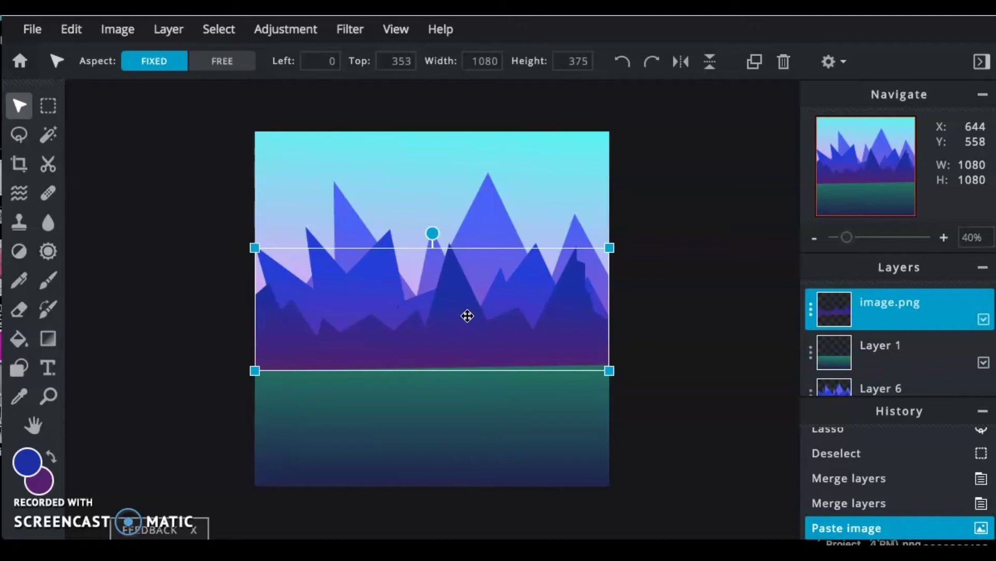
{"action": "key", "text": "ctrl+z"}
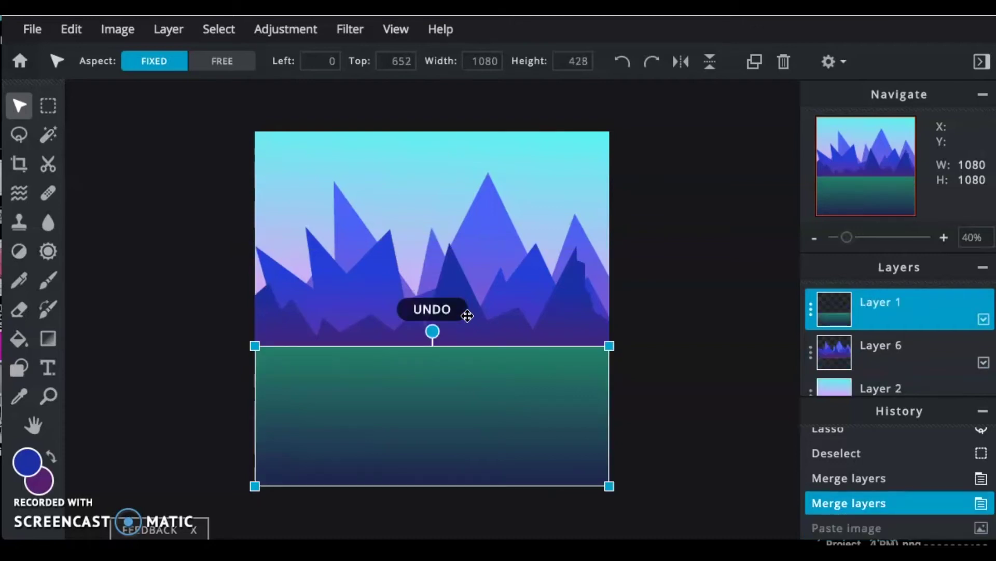
{"action": "left_click", "coordinate": [485, 312]}
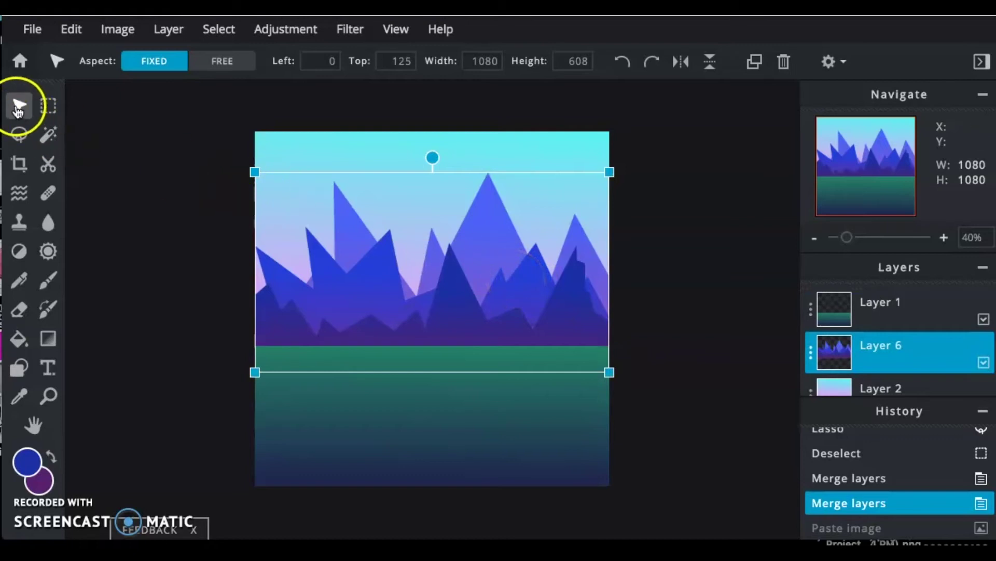
Copy the mountain area onto a new image.png layer and align it at Left 0, Top 122
{"action": "left_click", "coordinate": [48, 106]}
{"action": "left_click_drag", "start_coordinate": [185, 140], "coordinate": [633, 350]}
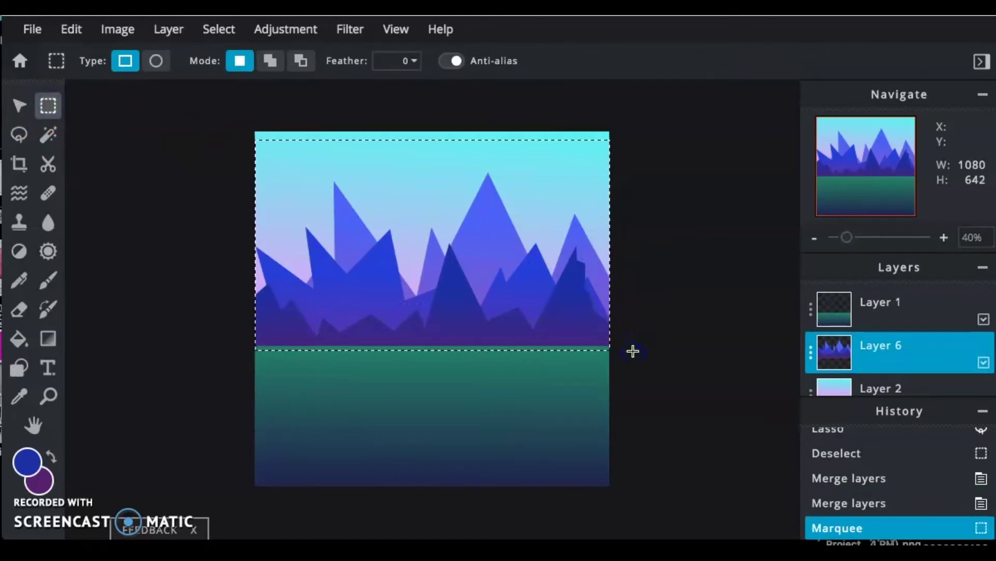
{"action": "key", "text": "ctrl+c"}
{"action": "key", "text": "ctrl+v"}
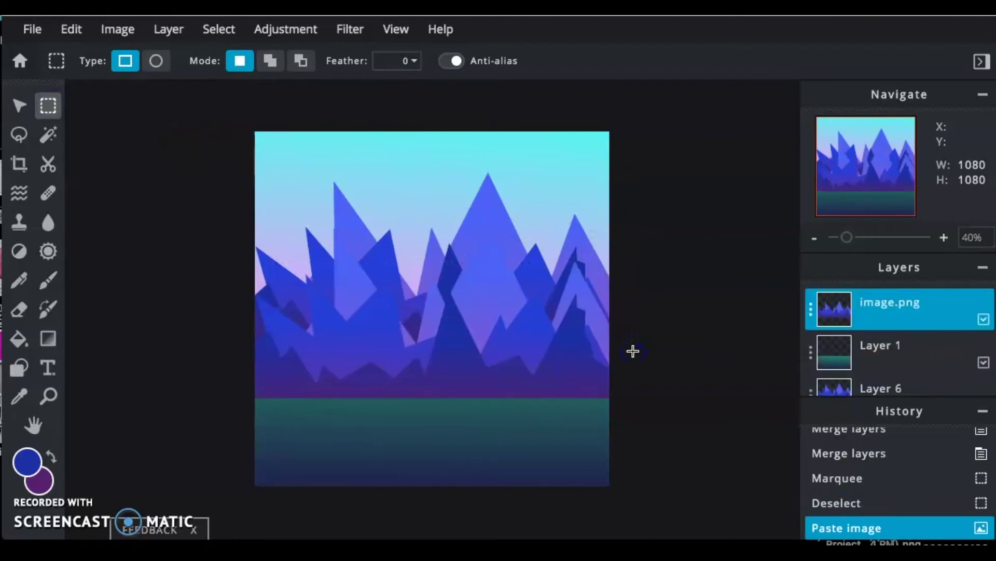
{"action": "left_click_drag", "start_coordinate": [532, 327], "coordinate": [527, 253]}
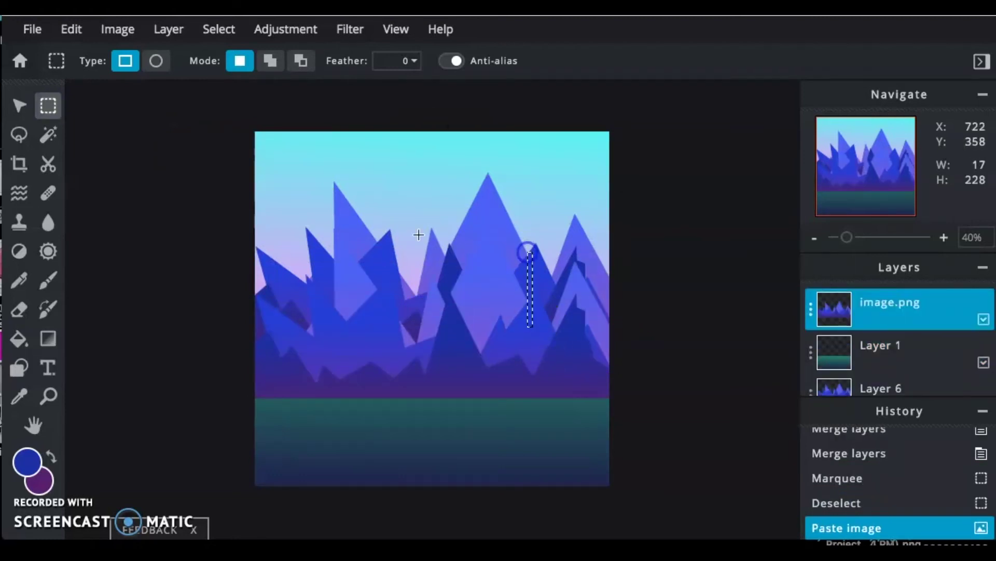
{"action": "key", "text": "ctrl+z"}
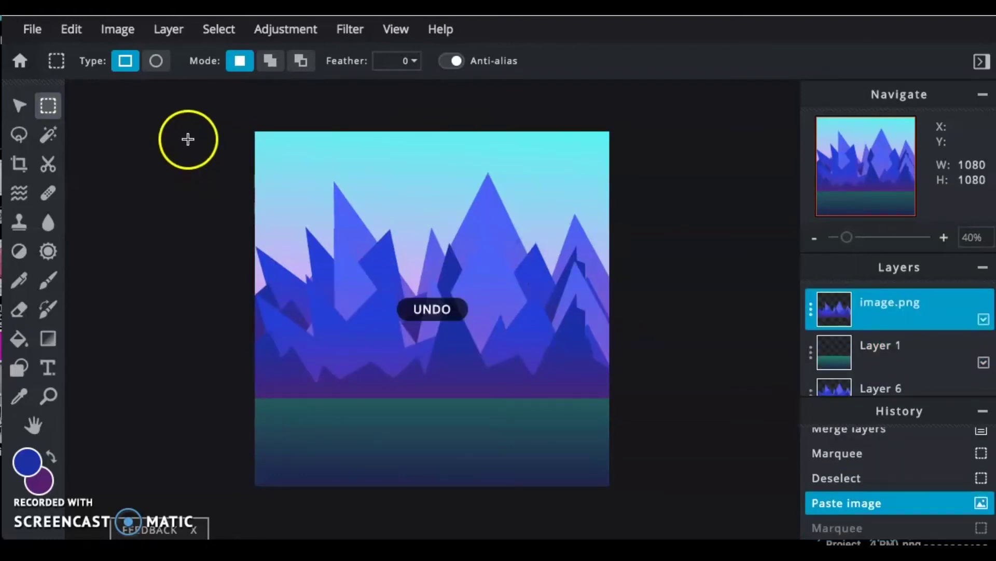
{"action": "left_click", "coordinate": [21, 108]}
{"action": "left_click_drag", "start_coordinate": [425, 301], "coordinate": [429, 256]}
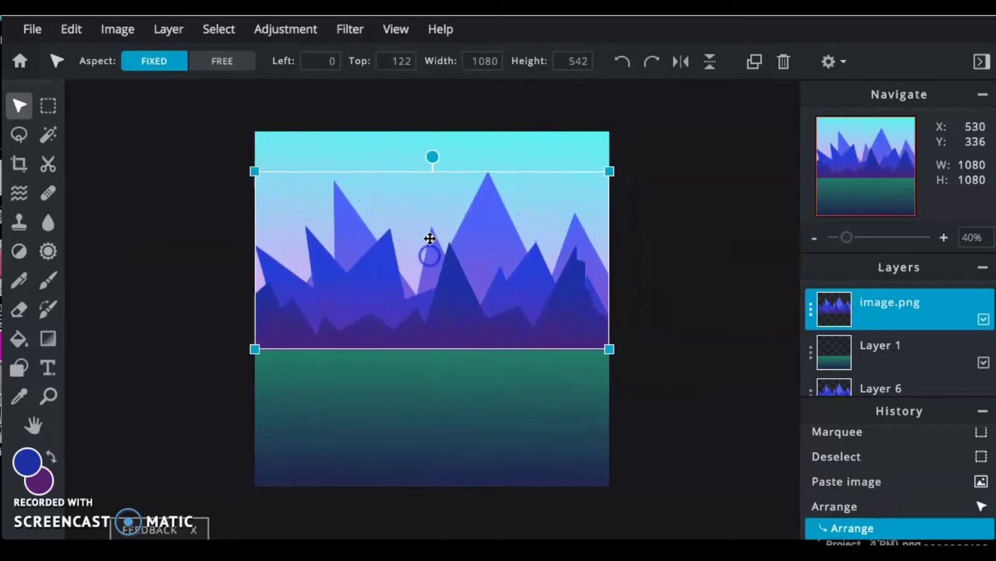
Undo a slight tilt of the pasted mountain copy, leaving it level
{"action": "left_click_drag", "start_coordinate": [433, 157], "coordinate": [470, 187]}
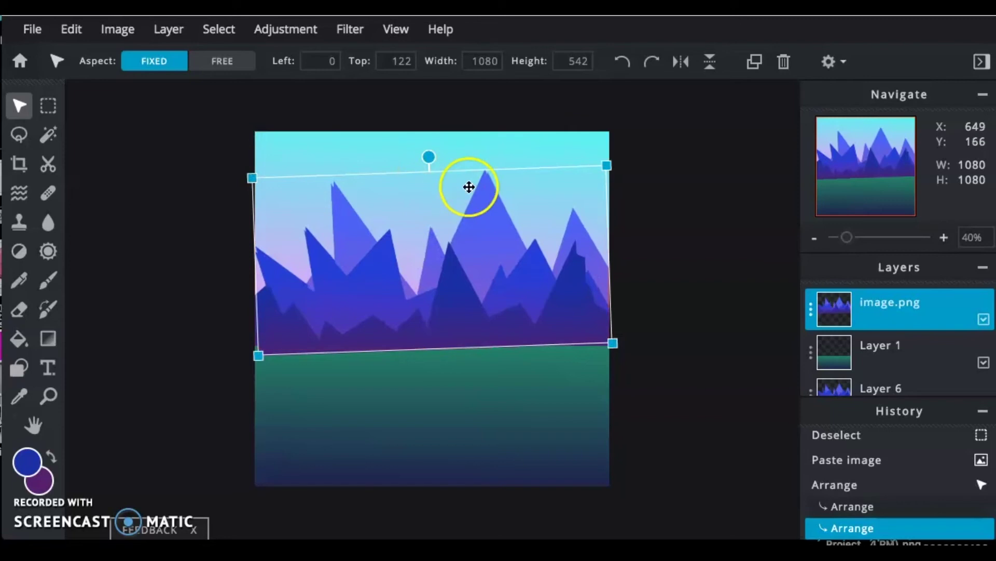
{"action": "key", "text": "ctrl+z"}
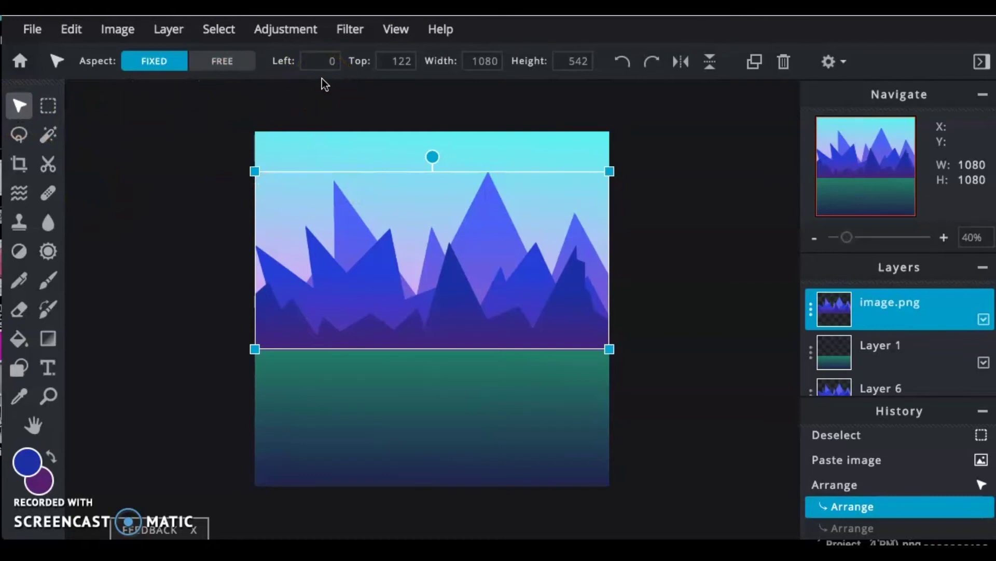
{"action": "key", "text": "ctrl+t"}
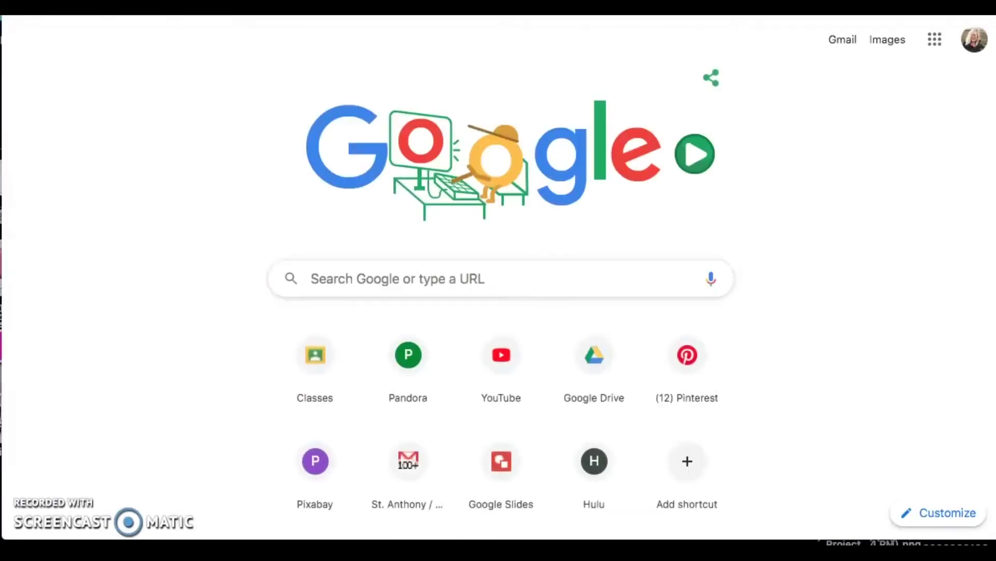
{"action": "key", "text": "ctrl+w"}
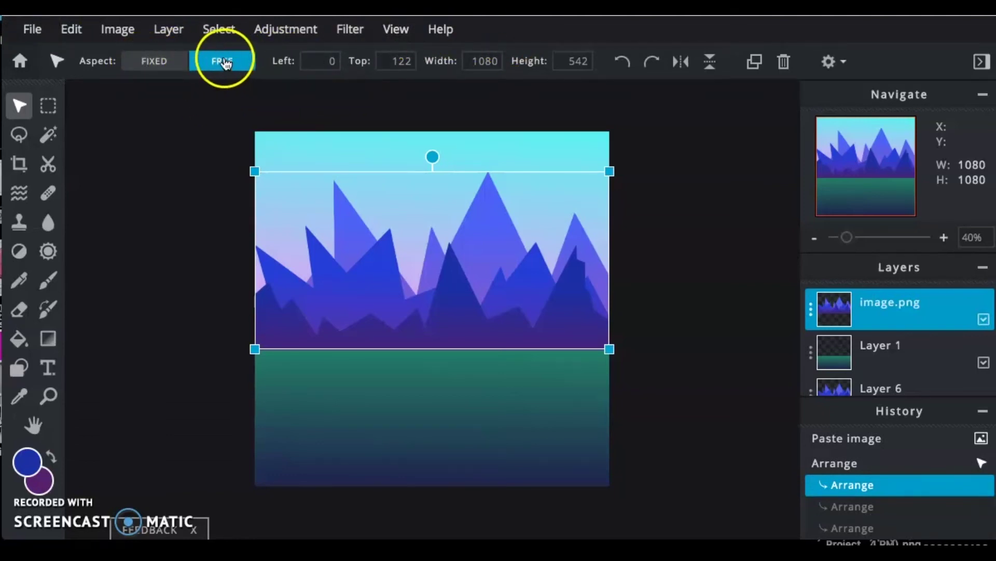
Rotate the mountain copy upside down and move it below the horizon into the lake
{"action": "left_click", "coordinate": [646, 71]}
{"action": "left_click", "coordinate": [646, 71]}
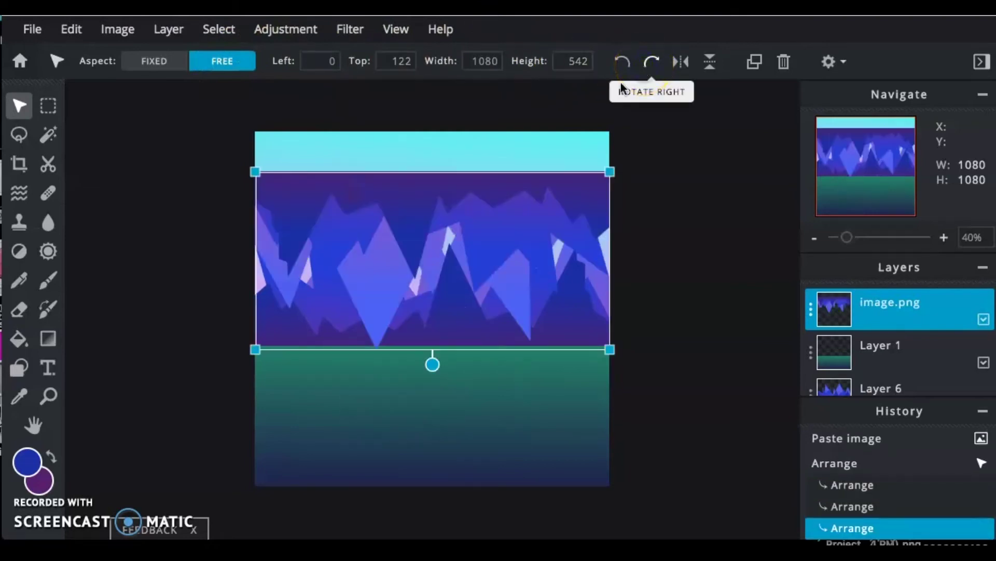
{"action": "left_click", "coordinate": [443, 188]}
{"action": "left_click_drag", "start_coordinate": [442, 188], "coordinate": [436, 329]}
{"action": "left_click", "coordinate": [400, 516]}
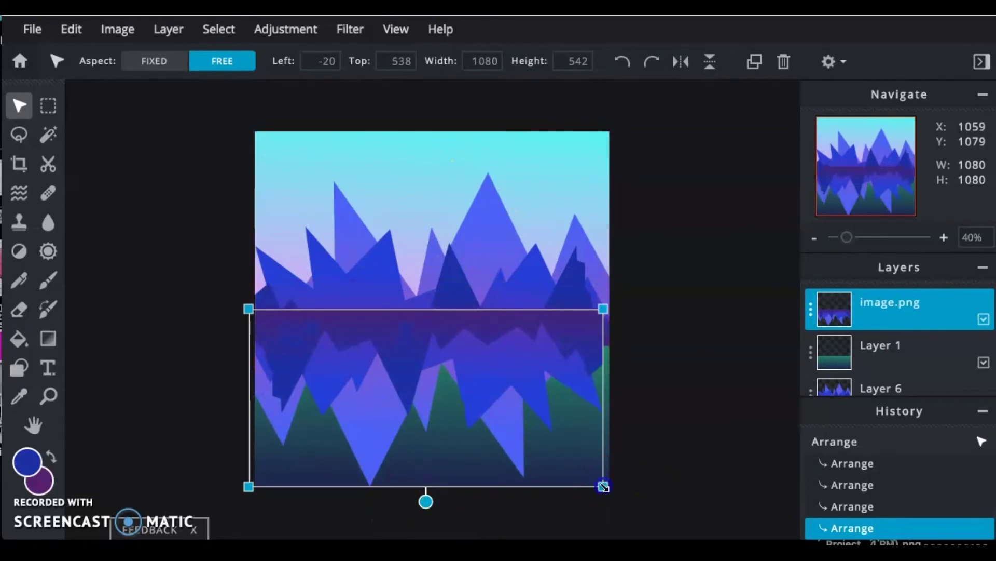
Squash the reflection vertically to 1080 × 353 and settle it at Top 652
{"action": "left_click_drag", "start_coordinate": [603, 487], "coordinate": [601, 429]}
{"action": "left_click", "coordinate": [538, 367]}
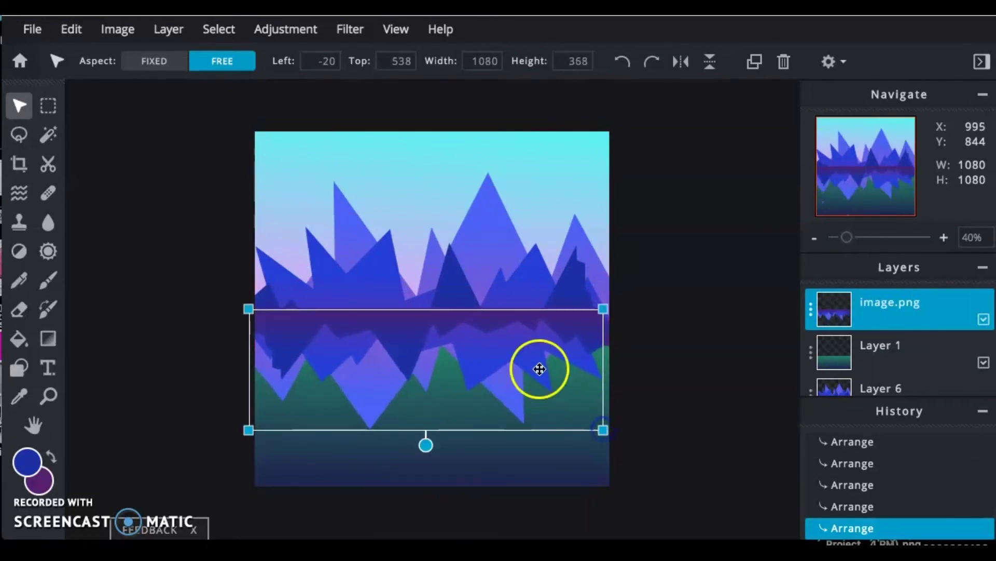
{"action": "left_click_drag", "start_coordinate": [512, 334], "coordinate": [518, 372]}
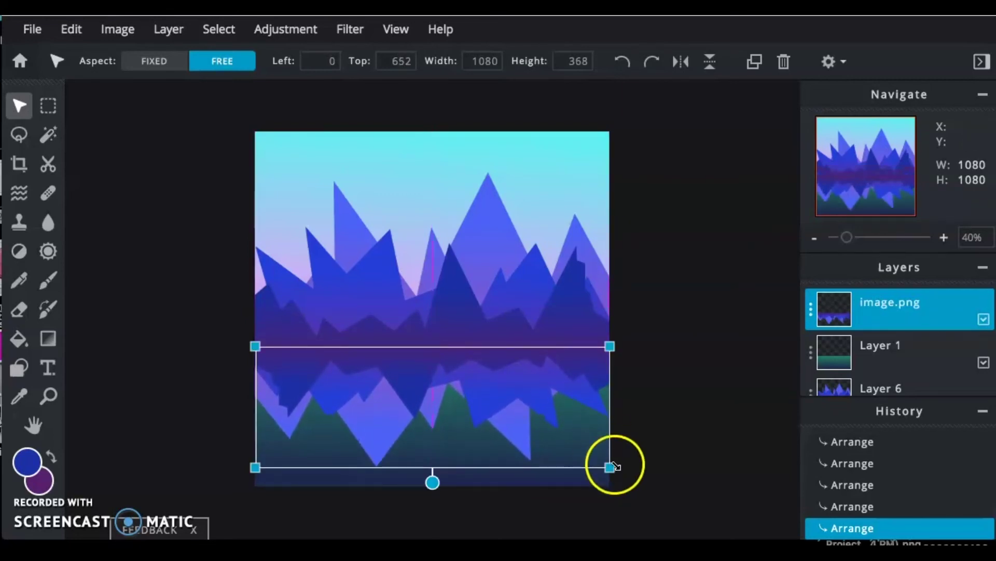
{"action": "left_click_drag", "start_coordinate": [611, 469], "coordinate": [610, 462]}
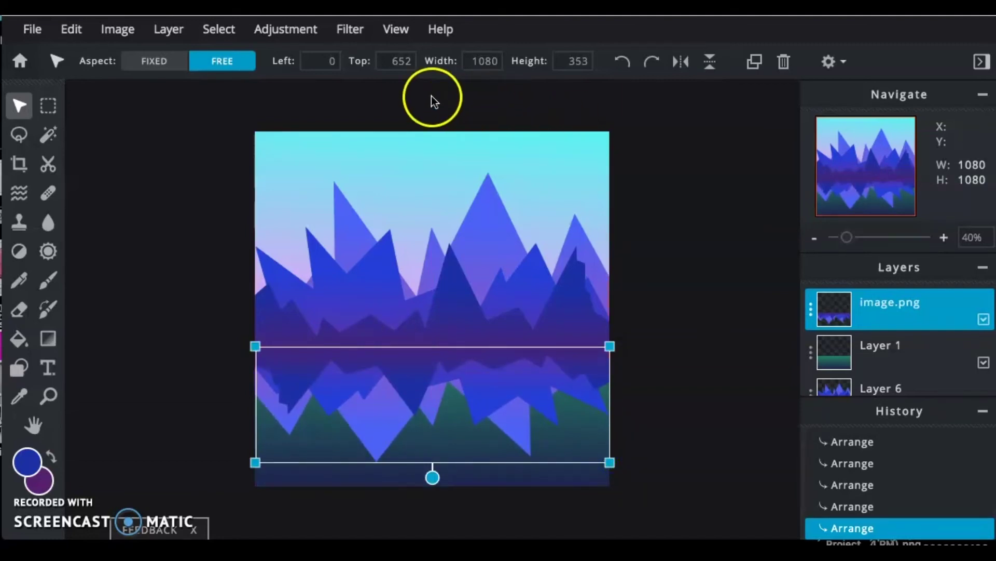
Fade the image.png reflection layer to 40 transparency in its layer settings
{"action": "left_click", "coordinate": [885, 312]}
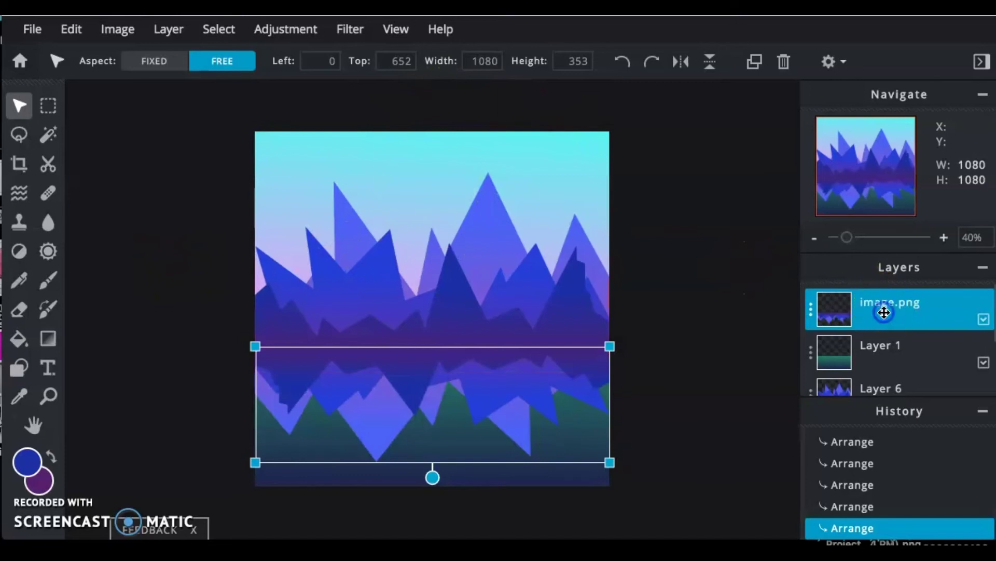
{"action": "left_click", "coordinate": [46, 108]}
{"action": "left_click", "coordinate": [20, 106]}
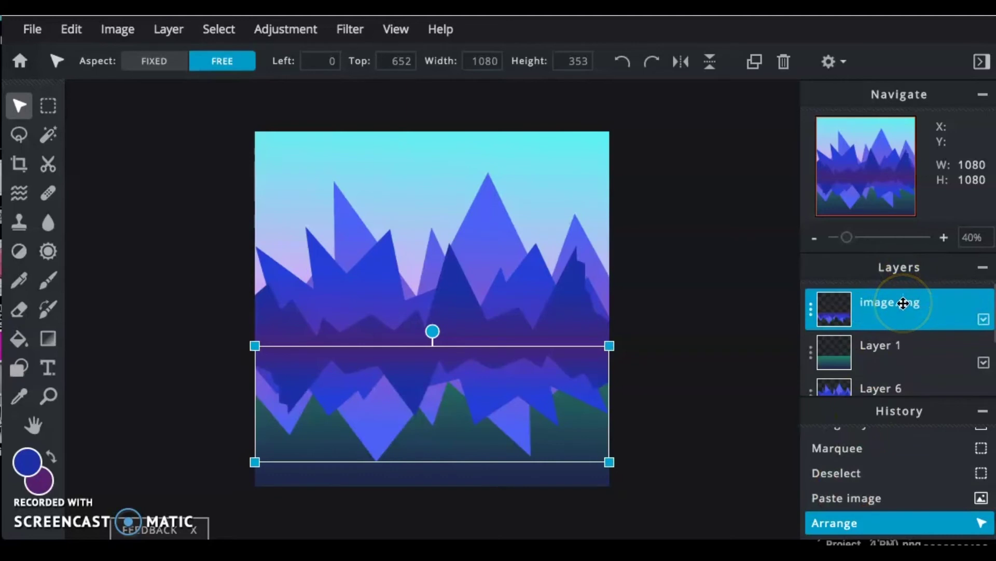
{"action": "left_click", "coordinate": [883, 309]}
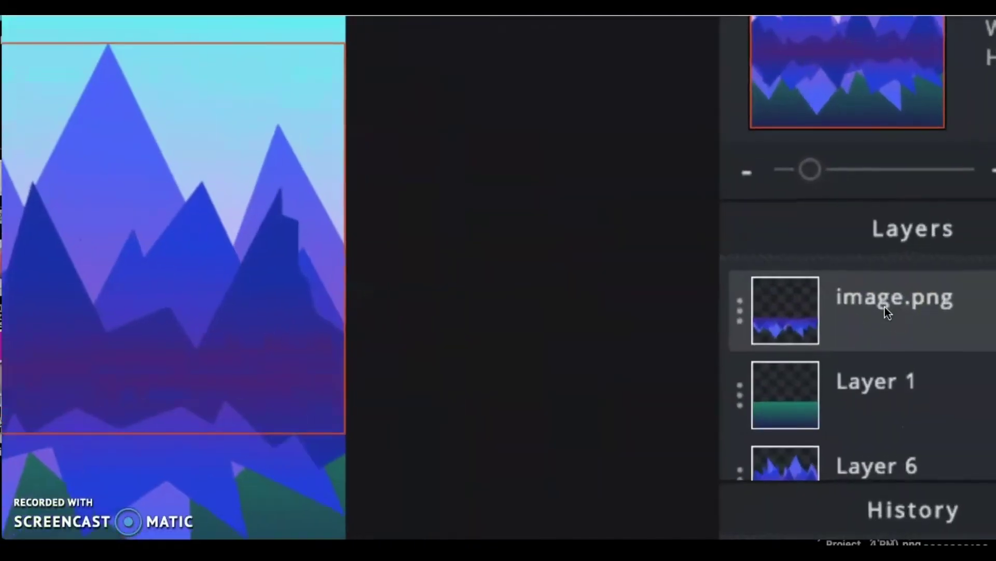
{"action": "double_click", "coordinate": [914, 320]}
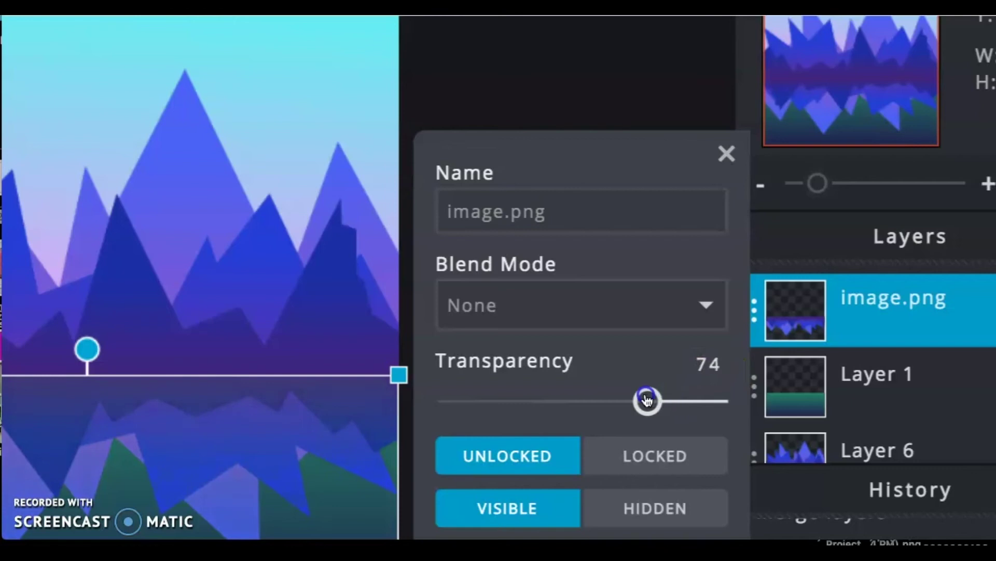
{"action": "left_click_drag", "start_coordinate": [566, 382], "coordinate": [555, 379]}
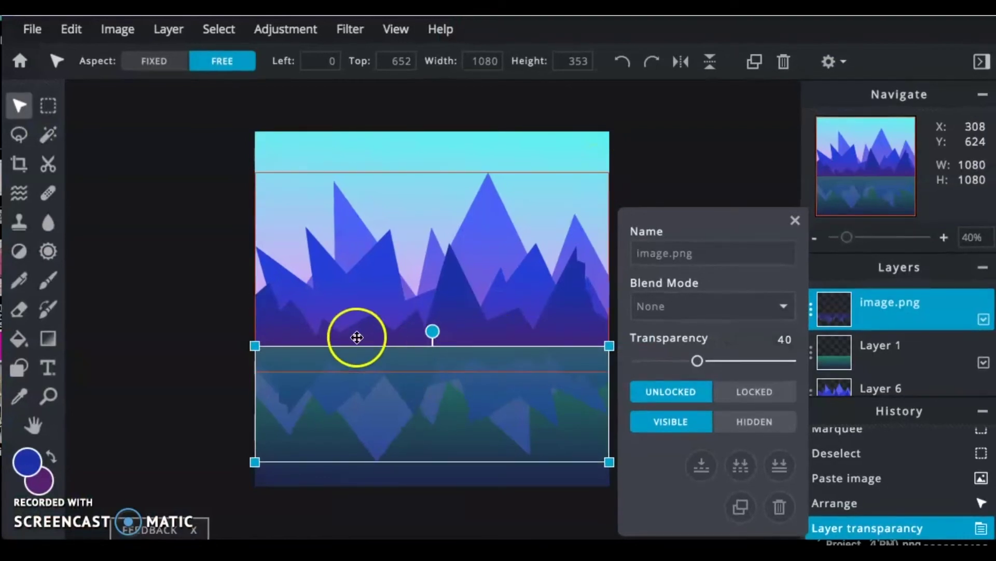
{"action": "left_click", "coordinate": [681, 156]}
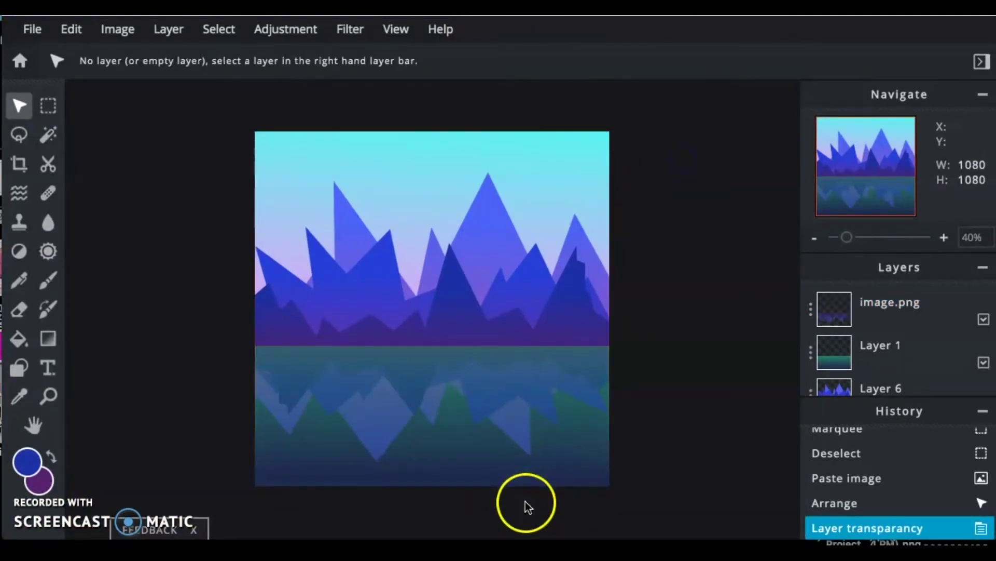
{"action": "scroll", "coordinate": [891, 356], "scroll_direction": "down", "scroll_amount": 3}
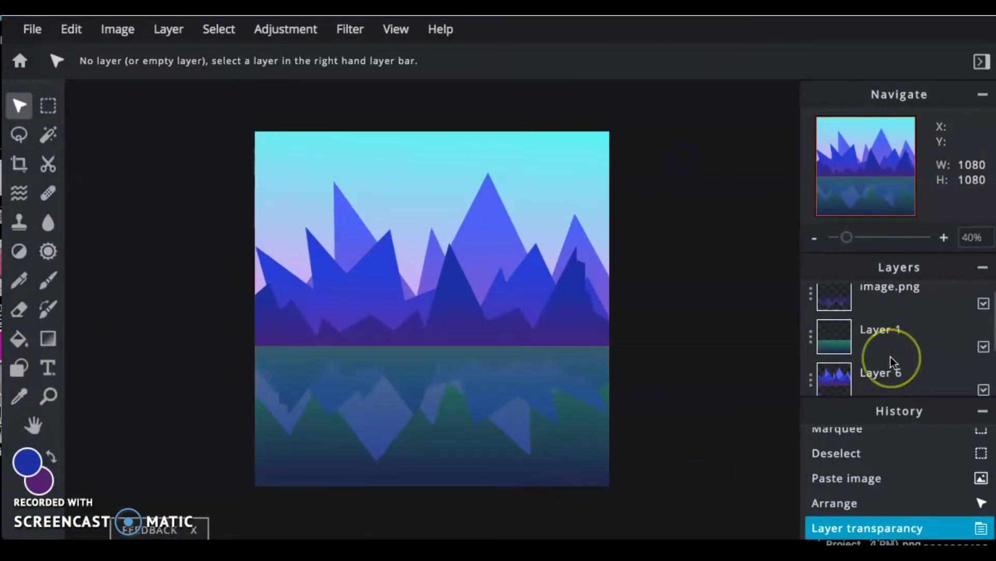
{"action": "scroll", "coordinate": [891, 357], "scroll_direction": "up", "scroll_amount": 3}
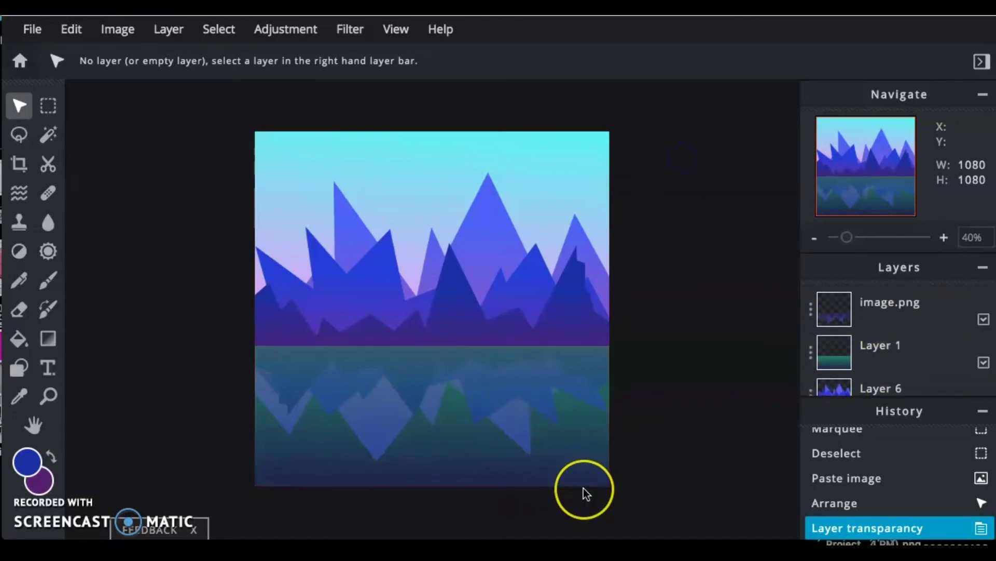
{"action": "left_click", "coordinate": [815, 340]}
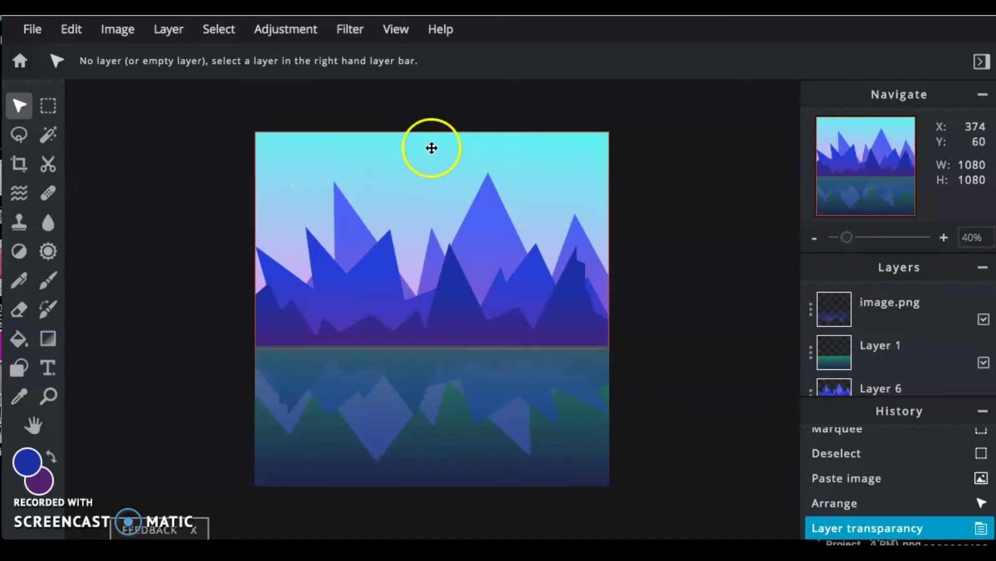
{"action": "left_click", "coordinate": [960, 320]}
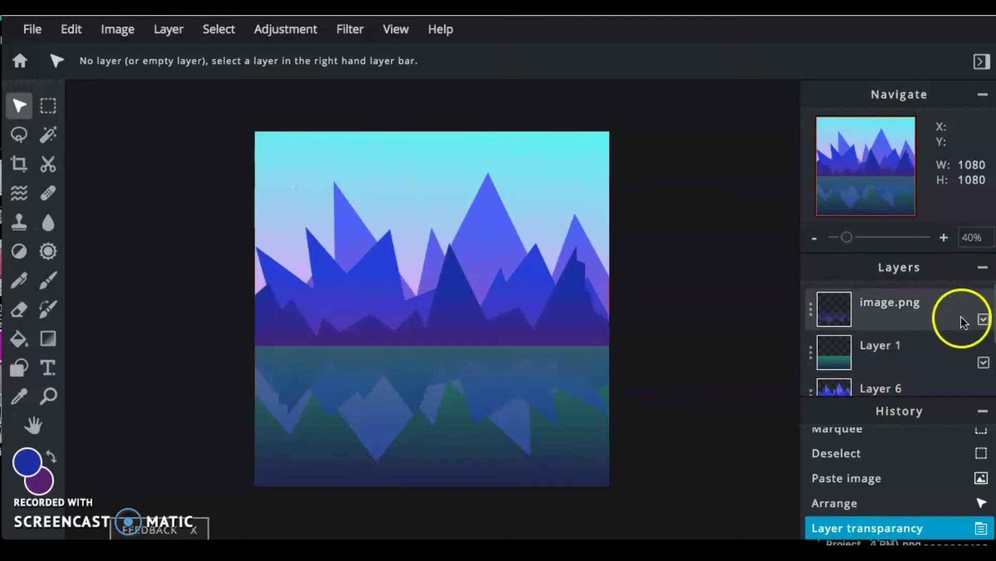
Add an empty Layer 10 above Layer 6 at the top of the layer stack
{"action": "left_click", "coordinate": [957, 385]}
{"action": "scroll", "coordinate": [956, 383], "scroll_direction": "down", "scroll_amount": 2}
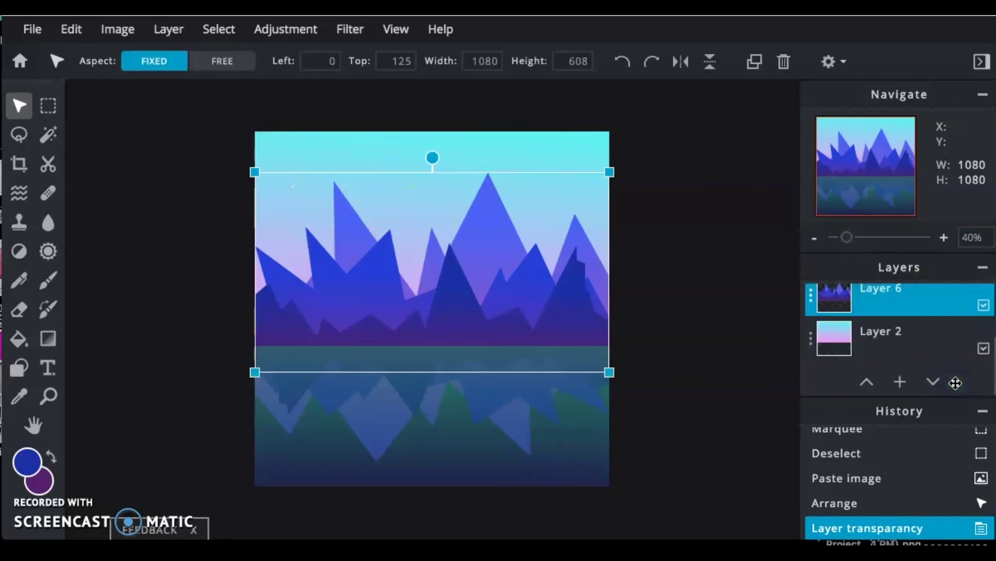
{"action": "left_click", "coordinate": [903, 382]}
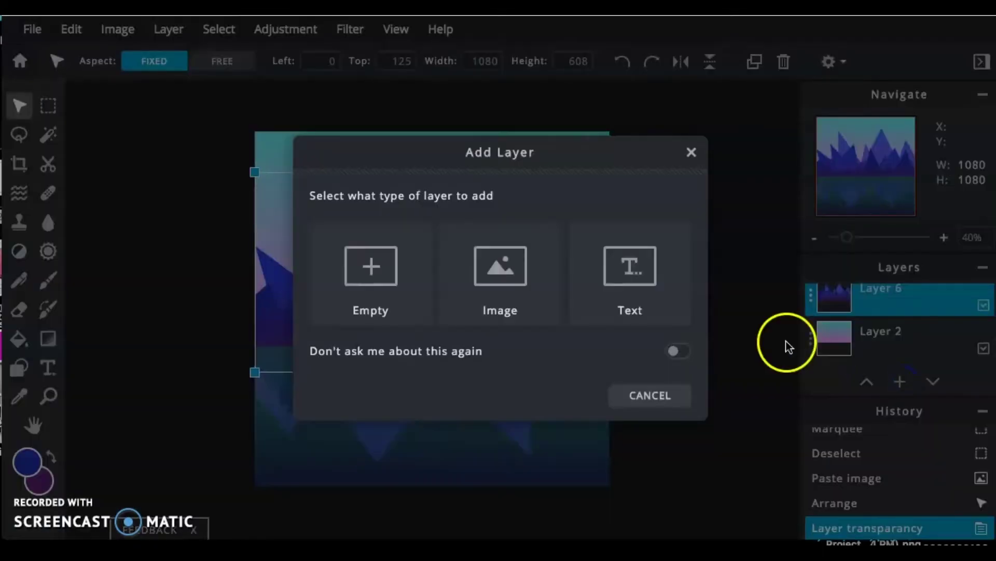
{"action": "left_click", "coordinate": [332, 285]}
{"action": "scroll", "coordinate": [713, 381], "scroll_direction": "up", "scroll_amount": 1}
{"action": "scroll", "coordinate": [713, 381], "scroll_direction": "up", "scroll_amount": 1}
{"action": "scroll", "coordinate": [716, 367], "scroll_direction": "down", "scroll_amount": 3}
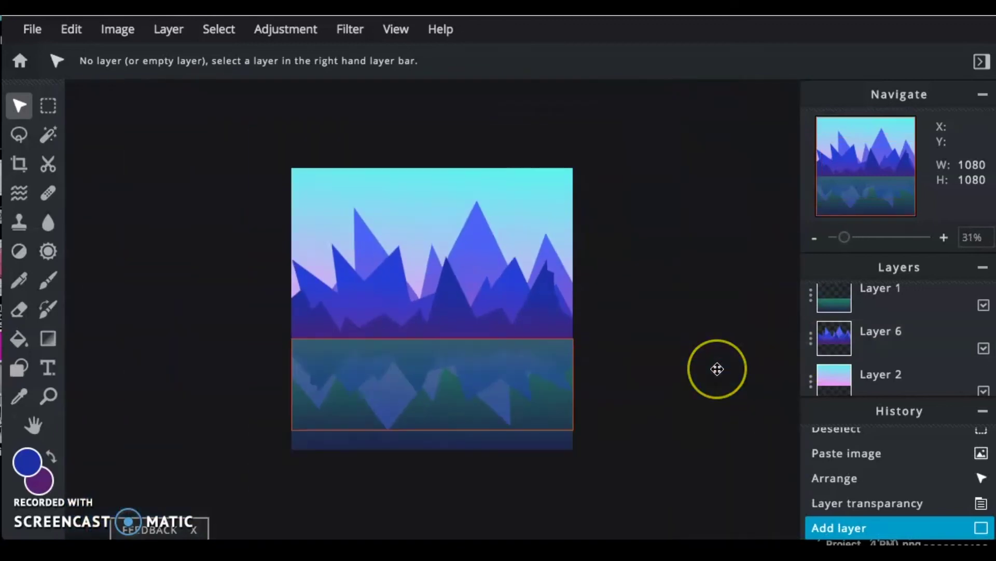
{"action": "scroll", "coordinate": [712, 367], "scroll_direction": "up", "scroll_amount": 2}
{"action": "scroll", "coordinate": [718, 368], "scroll_direction": "down", "scroll_amount": 3}
{"action": "scroll", "coordinate": [716, 367], "scroll_direction": "up", "scroll_amount": 2}
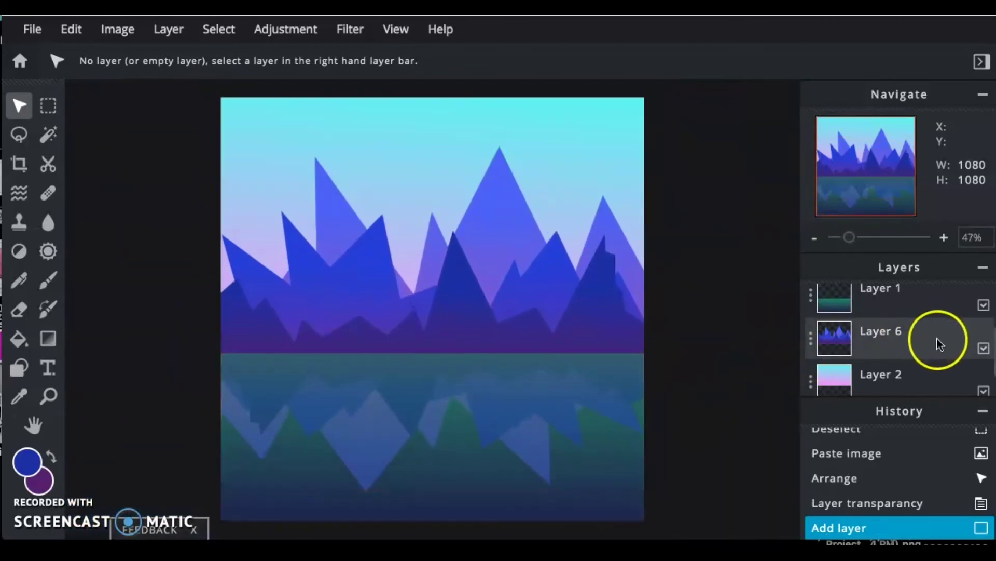
{"action": "scroll", "coordinate": [936, 340], "scroll_direction": "up", "scroll_amount": 2}
{"action": "left_click", "coordinate": [925, 314]}
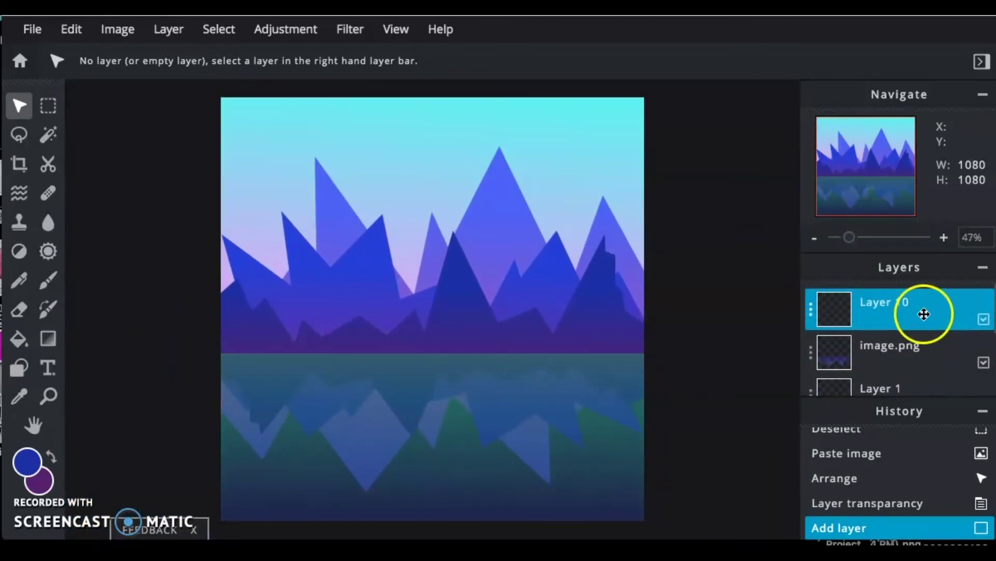
Lasso a wavy zigzag cloud streak, about 939 × 233, across the upper sky
{"action": "left_click", "coordinate": [20, 135]}
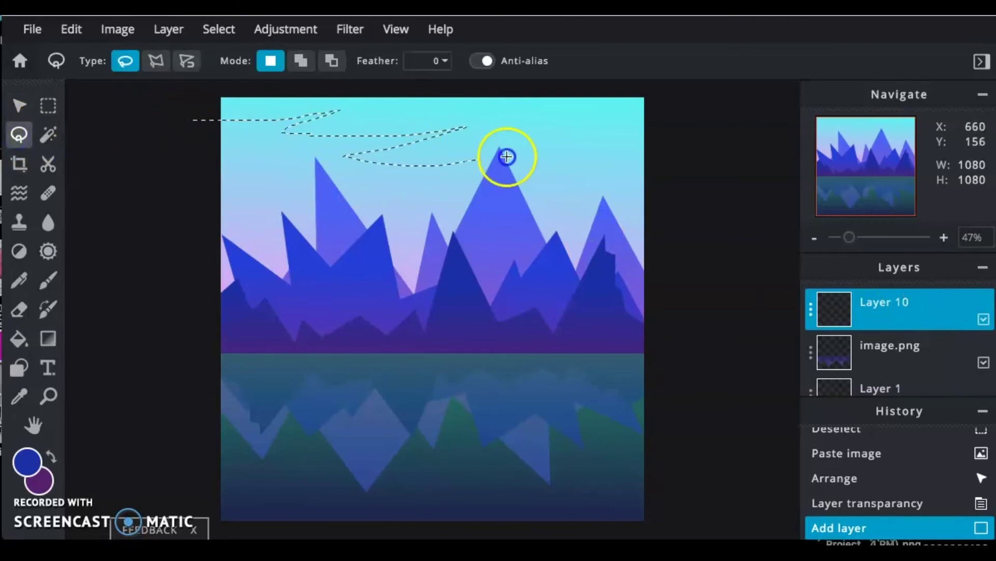
{"action": "left_click_drag", "start_coordinate": [506, 157], "coordinate": [500, 174]}
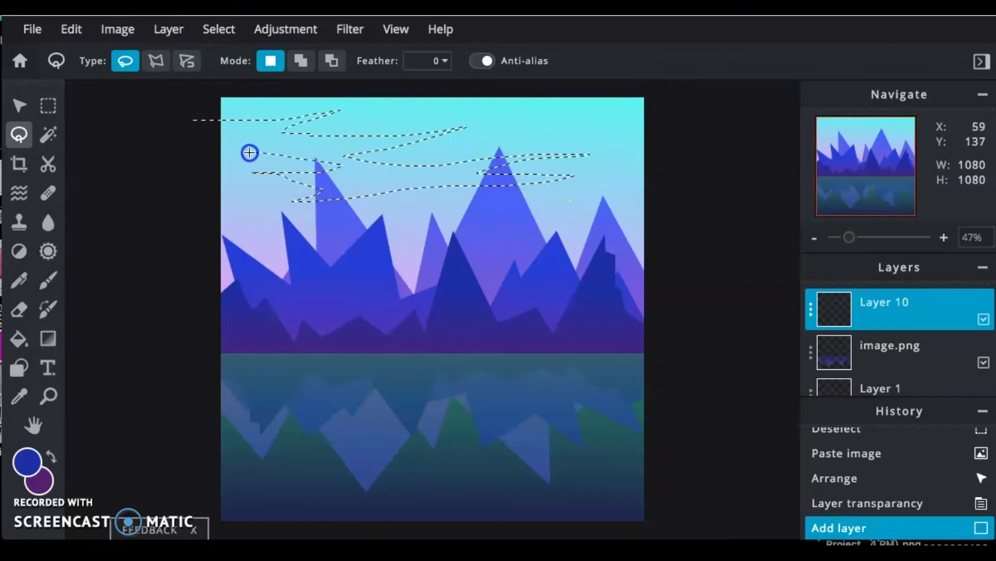
{"action": "left_click_drag", "start_coordinate": [166, 134], "coordinate": [160, 126]}
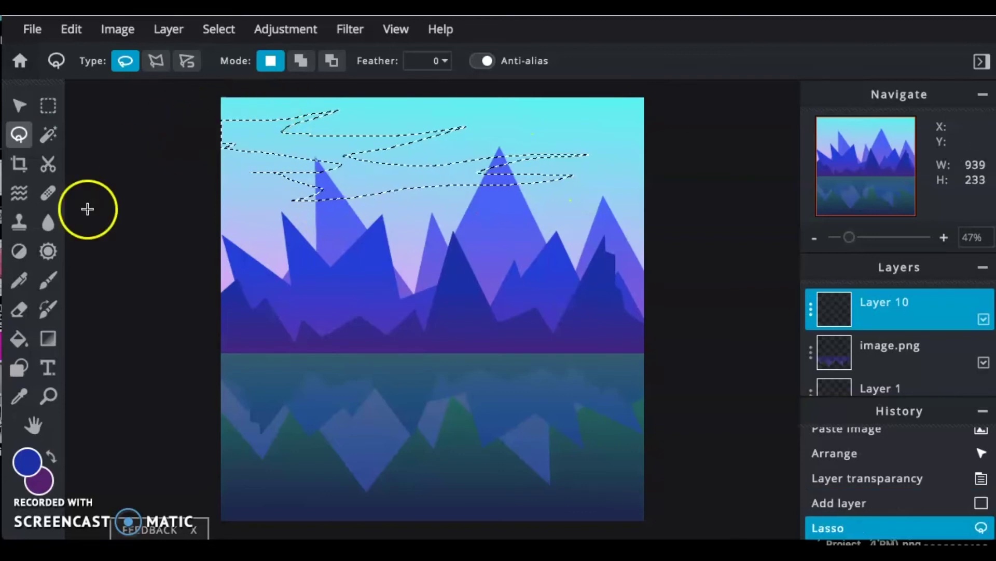
Fill the cloud selection with the cyan-to-orange gradient preset at 40% opacity
{"action": "left_click", "coordinate": [48, 338]}
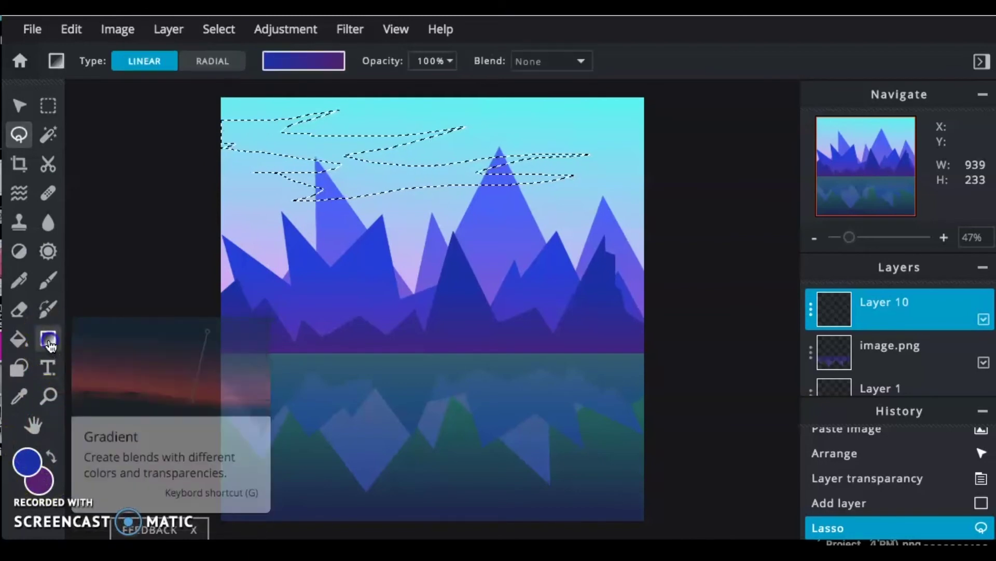
{"action": "left_click", "coordinate": [304, 62]}
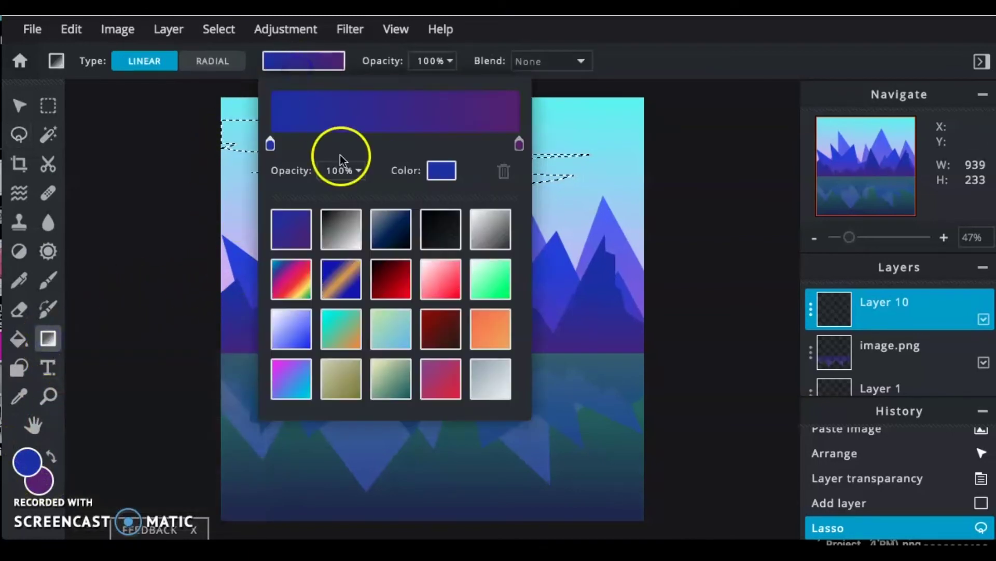
{"action": "left_click", "coordinate": [483, 390]}
{"action": "left_click", "coordinate": [351, 336]}
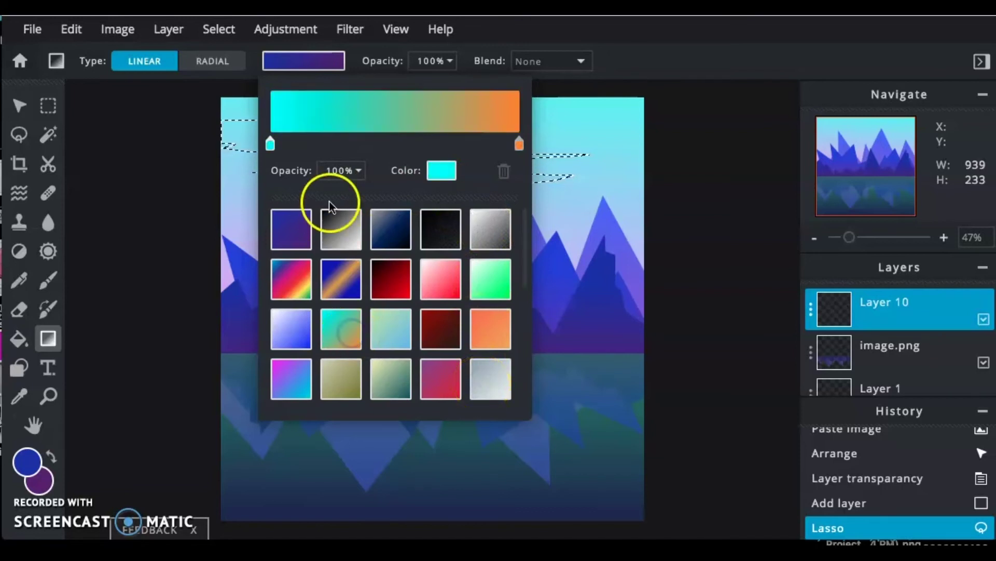
{"action": "left_click", "coordinate": [138, 204]}
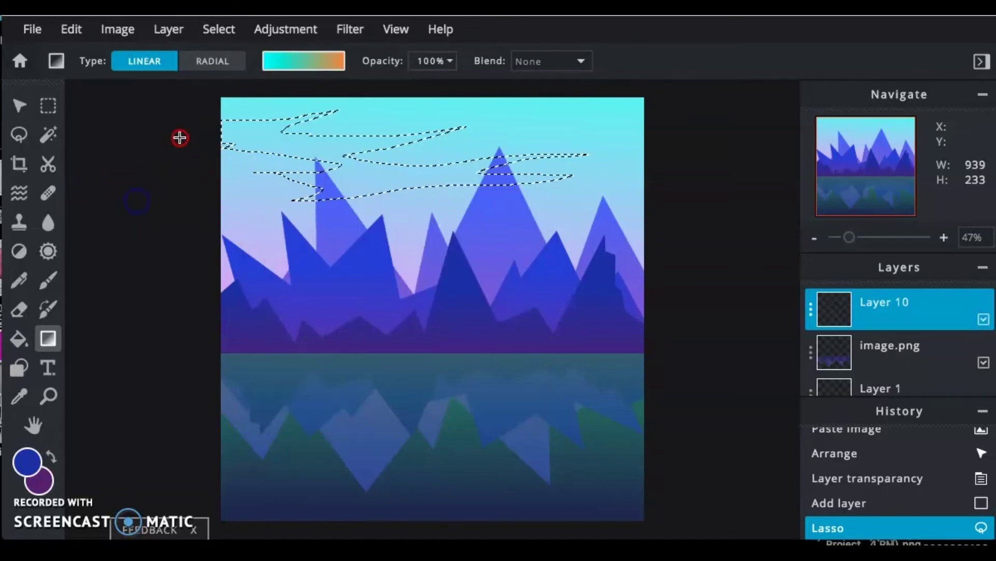
{"action": "left_click_drag", "start_coordinate": [467, 175], "coordinate": [359, 176]}
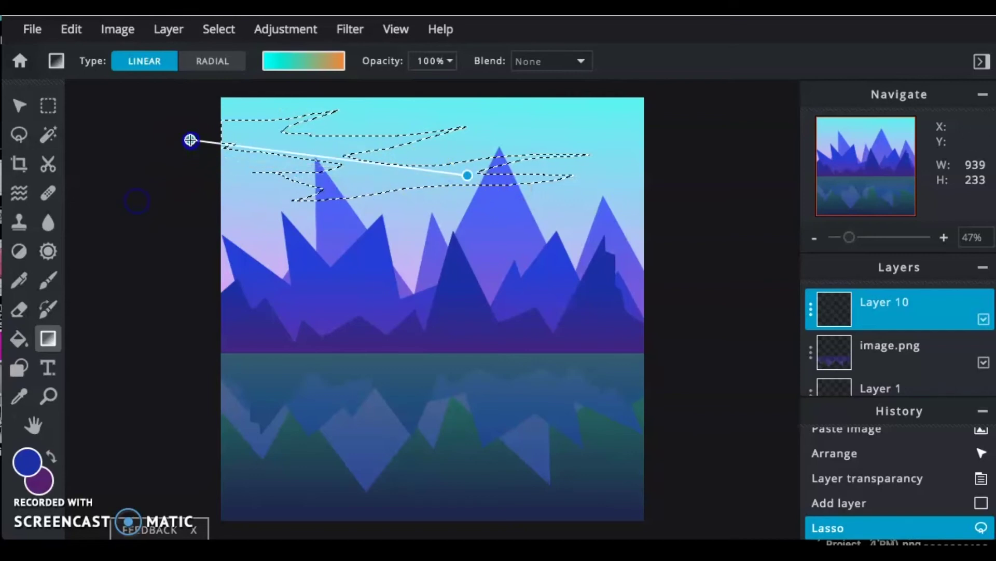
{"action": "left_click_drag", "start_coordinate": [191, 90], "coordinate": [192, 92]}
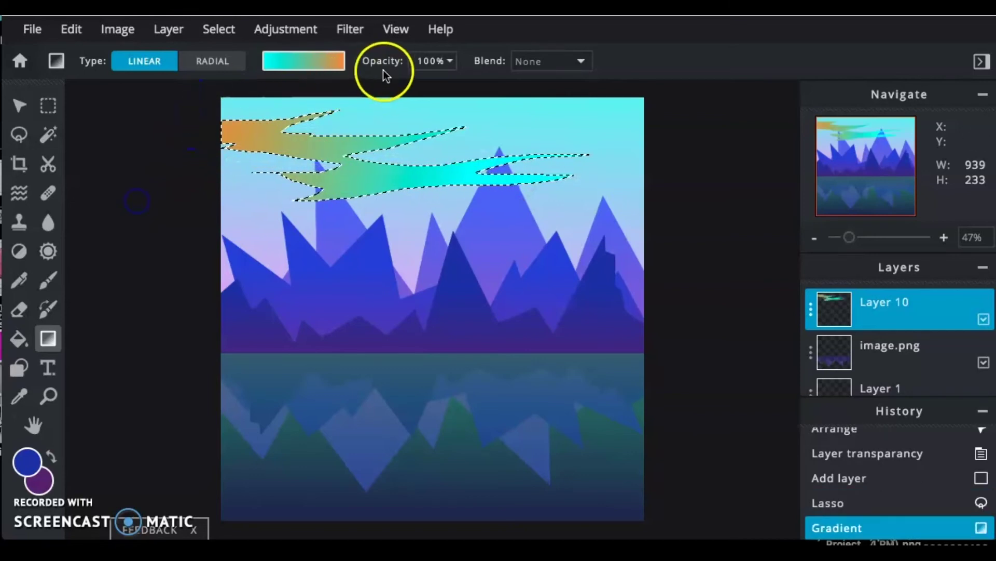
{"action": "left_click", "coordinate": [441, 61]}
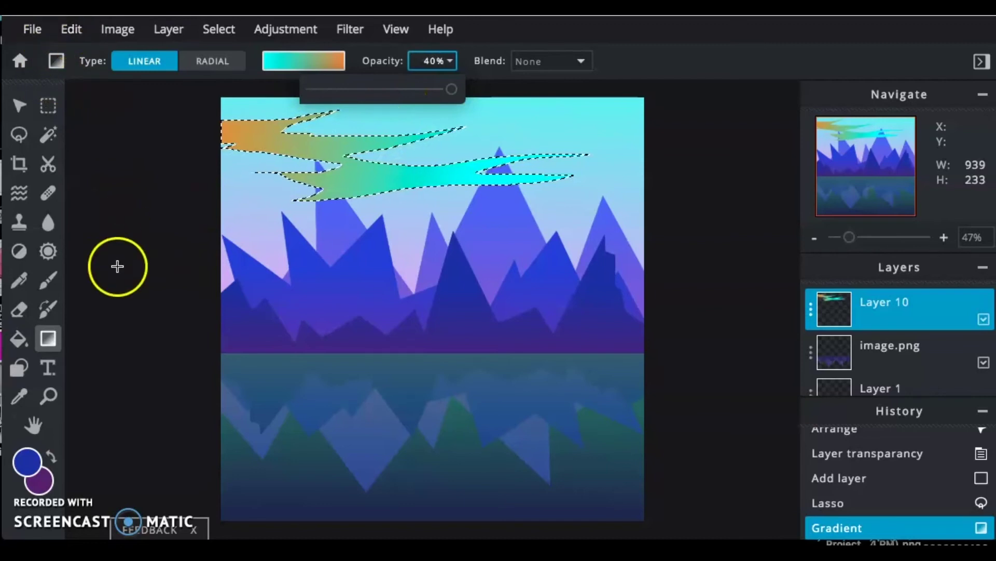
Undo the cloud fill and try lower gradient opacities like 15%, undoing each trial fill
{"action": "key", "text": "ctrl+z"}
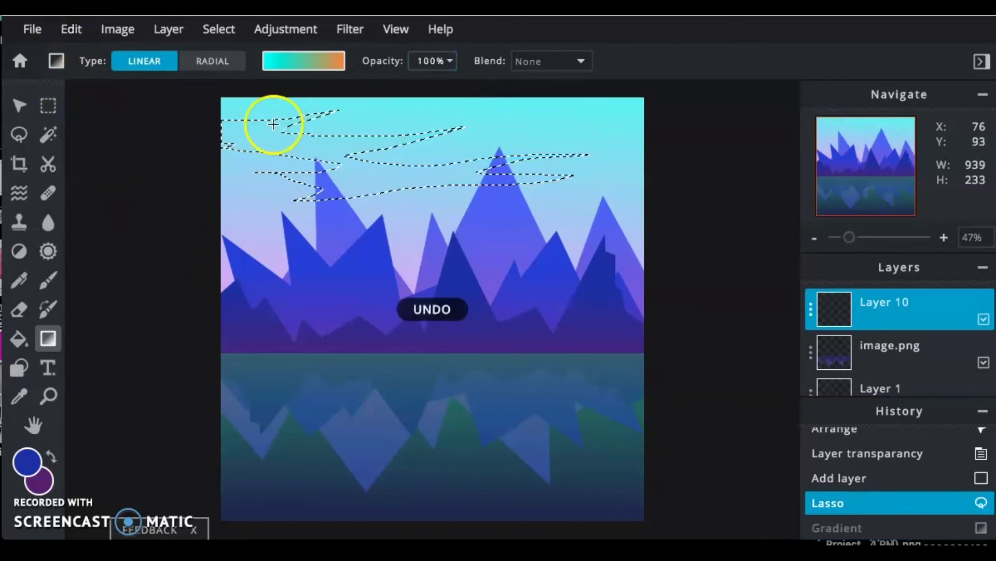
{"action": "left_click", "coordinate": [449, 62]}
{"action": "left_click_drag", "start_coordinate": [447, 90], "coordinate": [333, 88]}
{"action": "left_click_drag", "start_coordinate": [266, 123], "coordinate": [474, 186]}
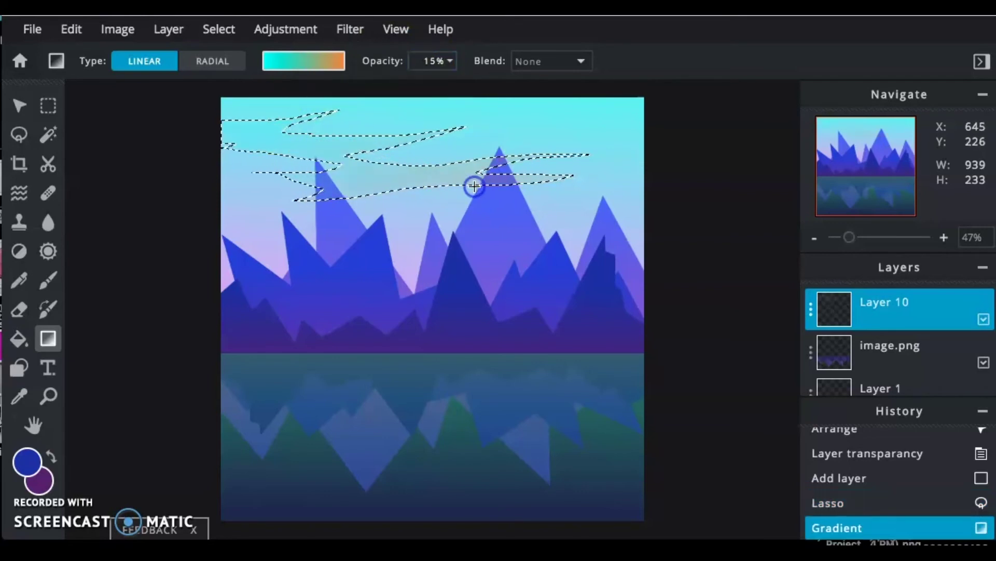
{"action": "key", "text": "ctrl+z"}
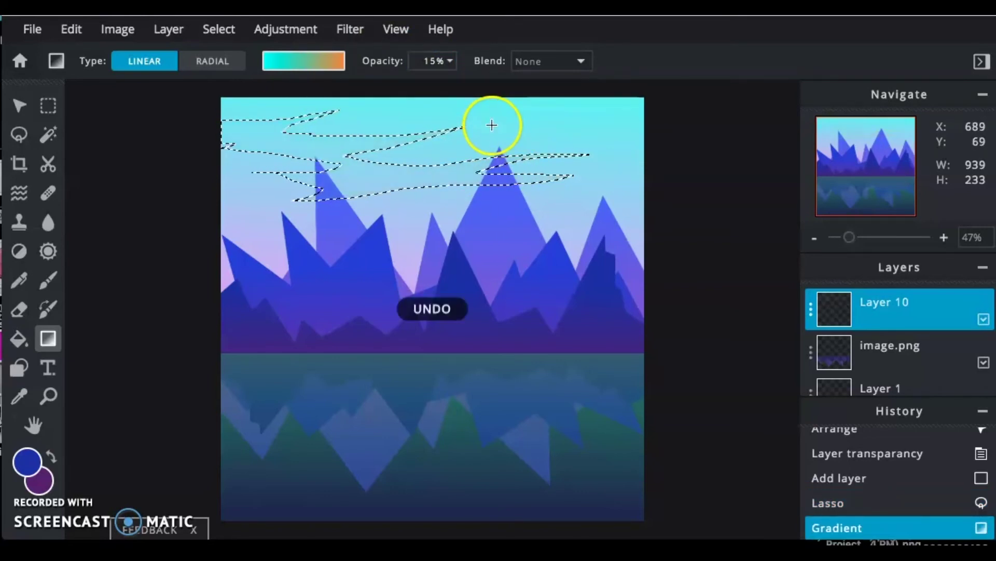
{"action": "left_click", "coordinate": [442, 61]}
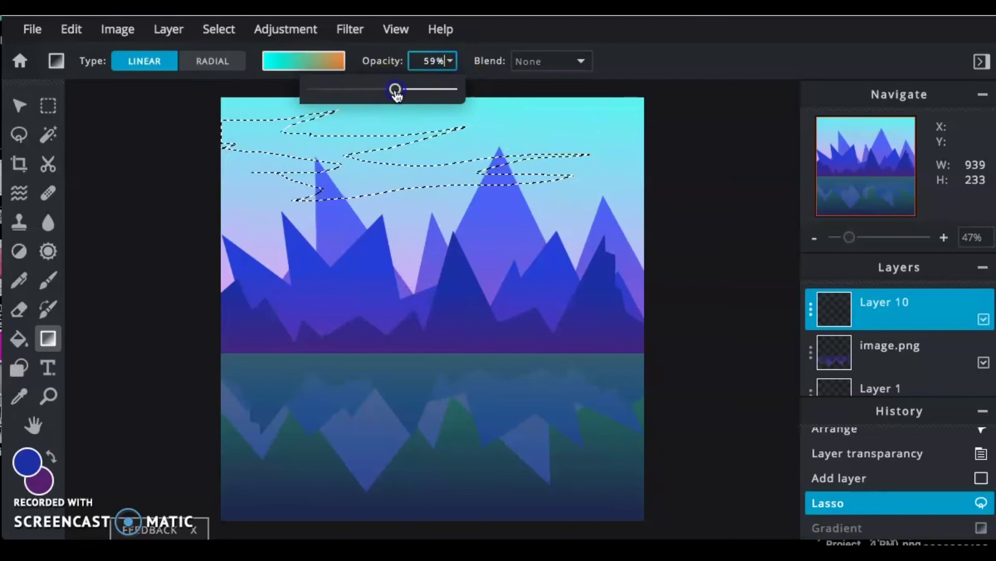
{"action": "left_click_drag", "start_coordinate": [449, 194], "coordinate": [448, 193]}
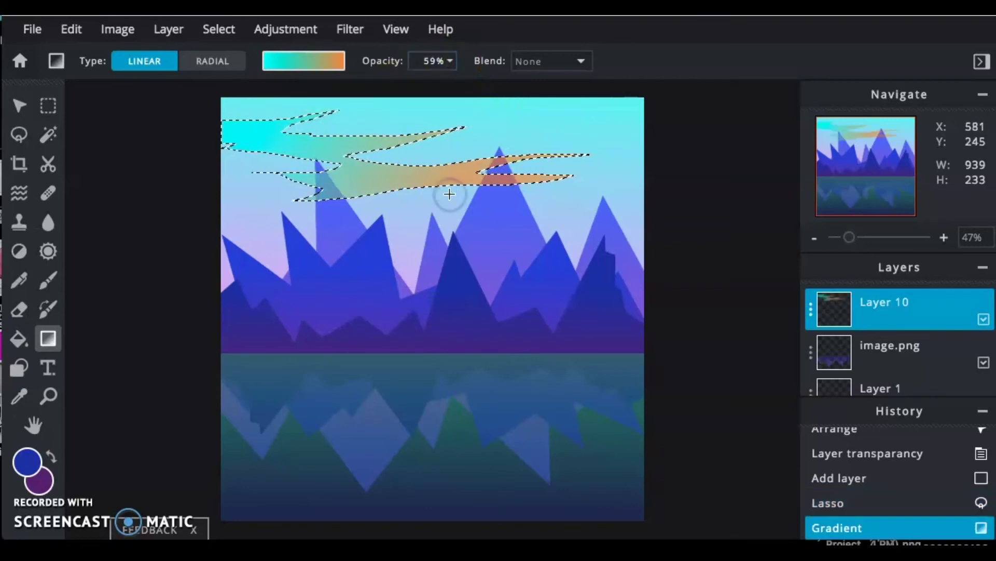
{"action": "key", "text": "ctrl+z"}
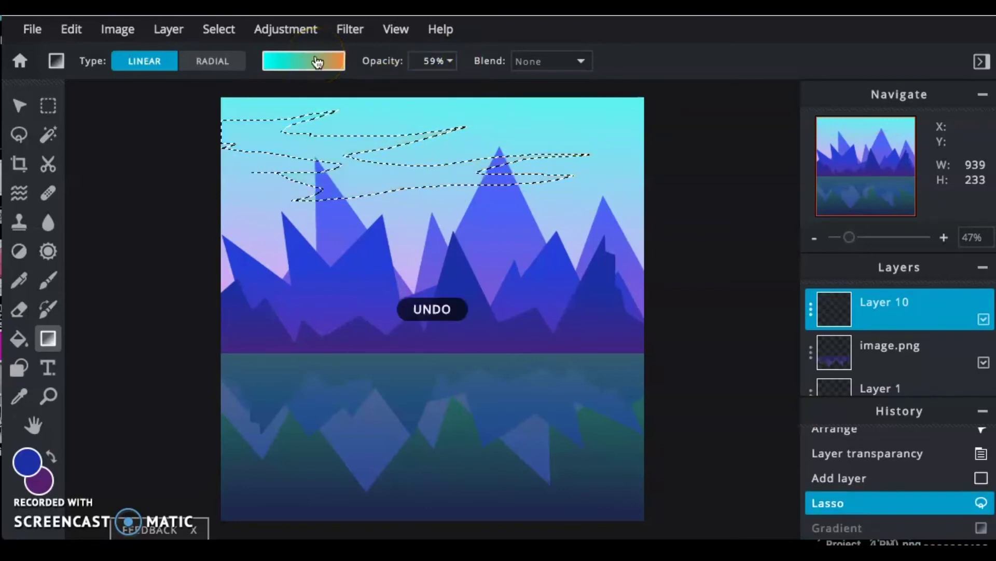
Change the gradient's orange end stop to pale yellow #FFFFB3 and refill the clouds at 59%
{"action": "left_click", "coordinate": [318, 61]}
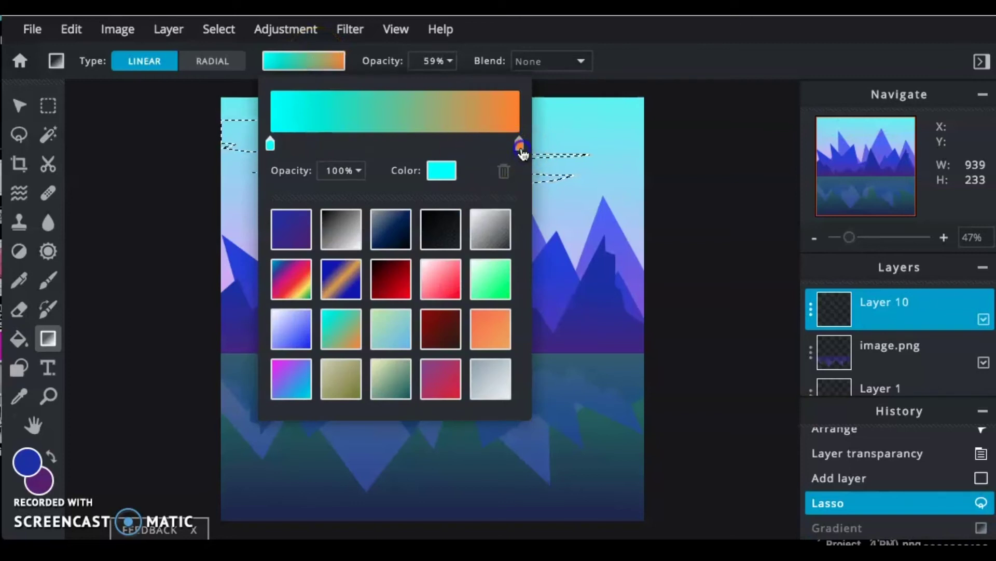
{"action": "left_click", "coordinate": [447, 171]}
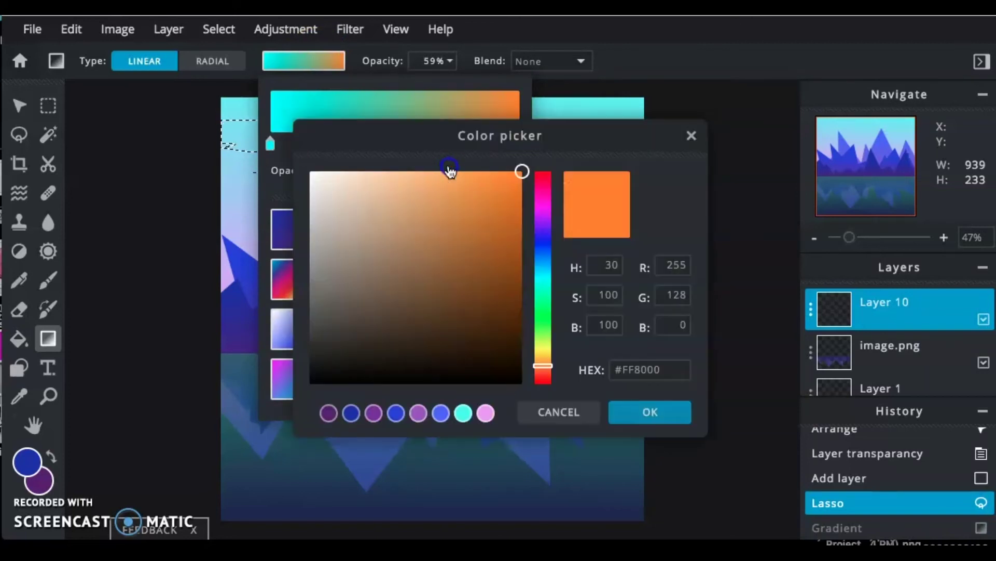
{"action": "left_click_drag", "start_coordinate": [378, 175], "coordinate": [373, 165]}
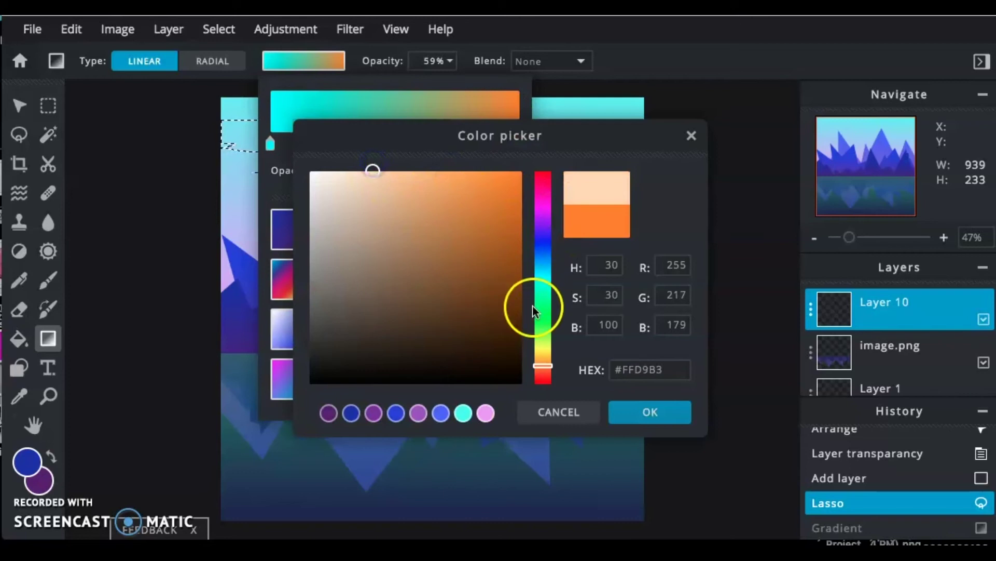
{"action": "left_click", "coordinate": [543, 348]}
{"action": "left_click", "coordinate": [683, 413]}
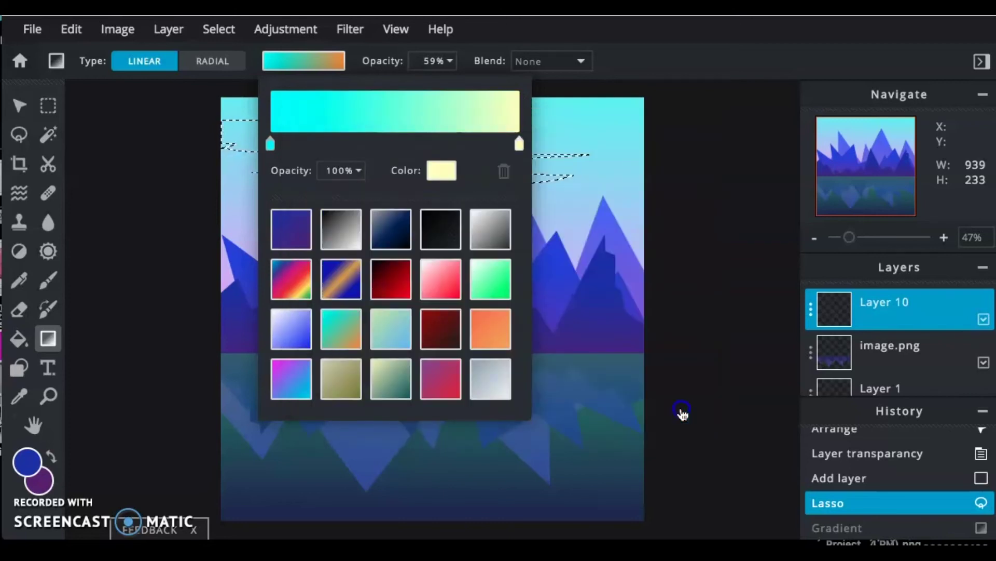
{"action": "left_click", "coordinate": [639, 61]}
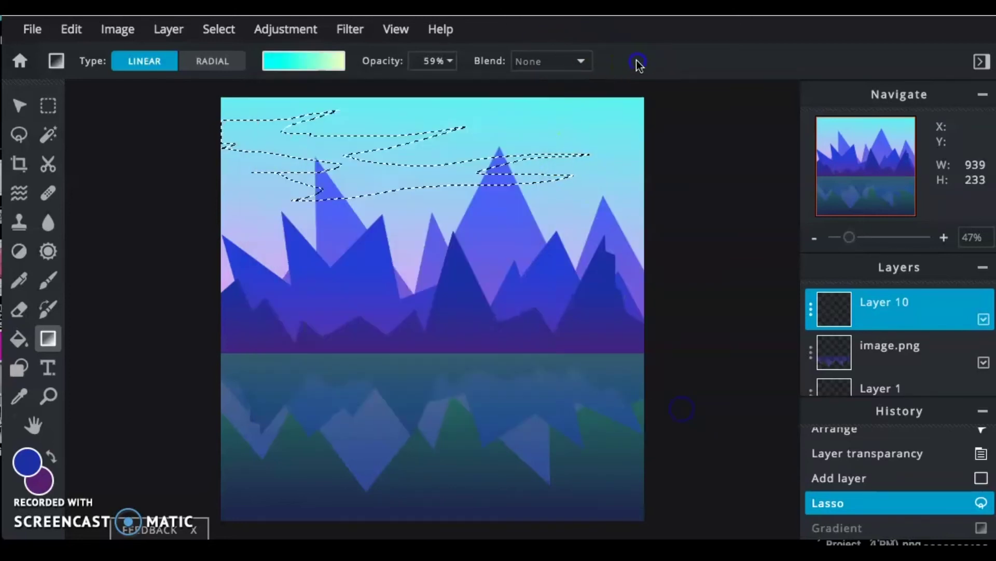
{"action": "scroll", "coordinate": [302, 156], "scroll_direction": "down", "scroll_amount": 2}
{"action": "left_click_drag", "start_coordinate": [300, 151], "coordinate": [427, 234]}
{"action": "scroll", "coordinate": [427, 233], "scroll_direction": "down", "scroll_amount": 2}
{"action": "scroll", "coordinate": [427, 234], "scroll_direction": "up", "scroll_amount": 5}
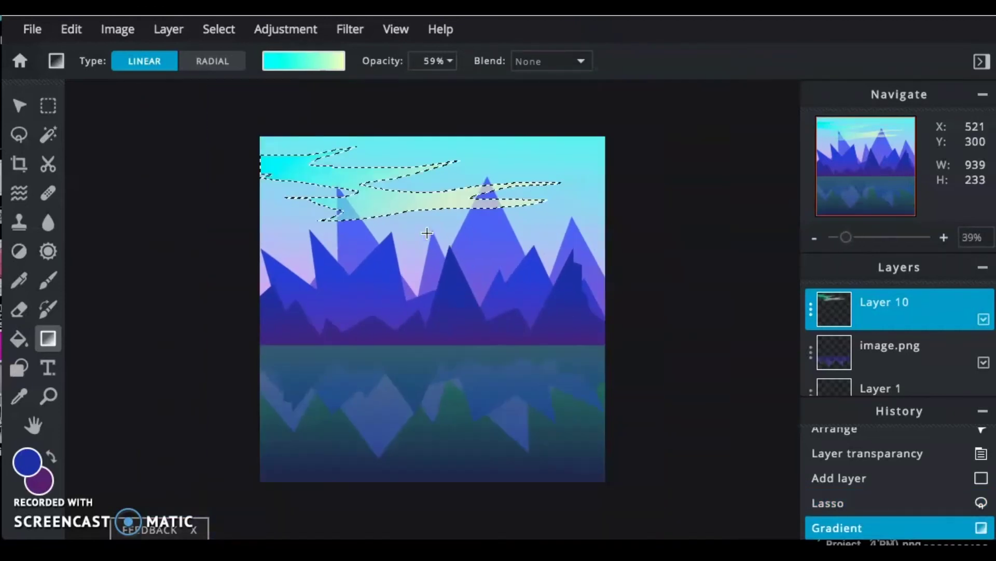
{"action": "scroll", "coordinate": [427, 233], "scroll_direction": "down", "scroll_amount": 2}
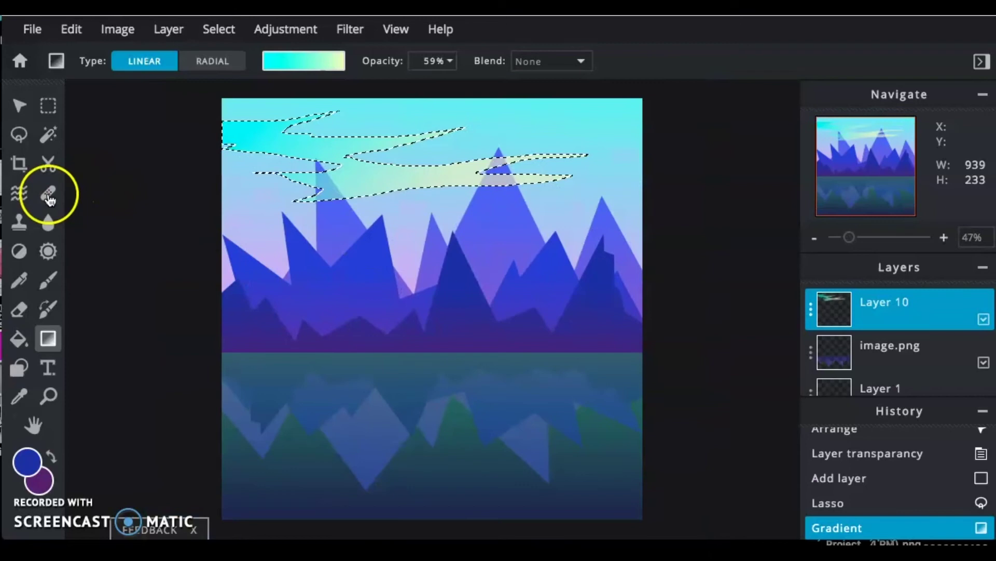
Lasso two more cloud streaks, one in the upper sky and a lower one from the left
{"action": "left_click", "coordinate": [18, 136]}
{"action": "left_click_drag", "start_coordinate": [628, 114], "coordinate": [434, 136]}
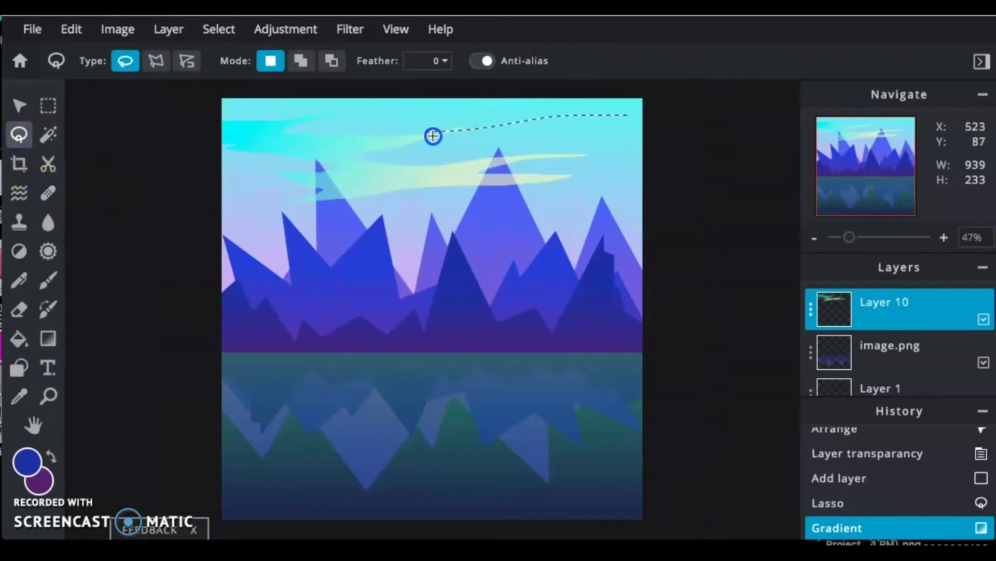
{"action": "left_click_drag", "start_coordinate": [544, 217], "coordinate": [585, 178]}
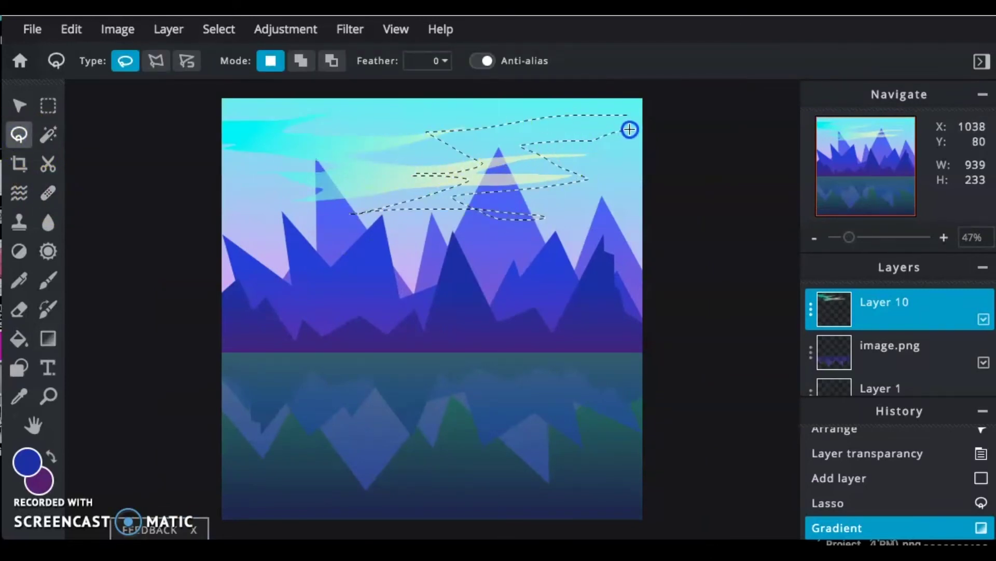
{"action": "left_click_drag", "start_coordinate": [619, 111], "coordinate": [628, 117]}
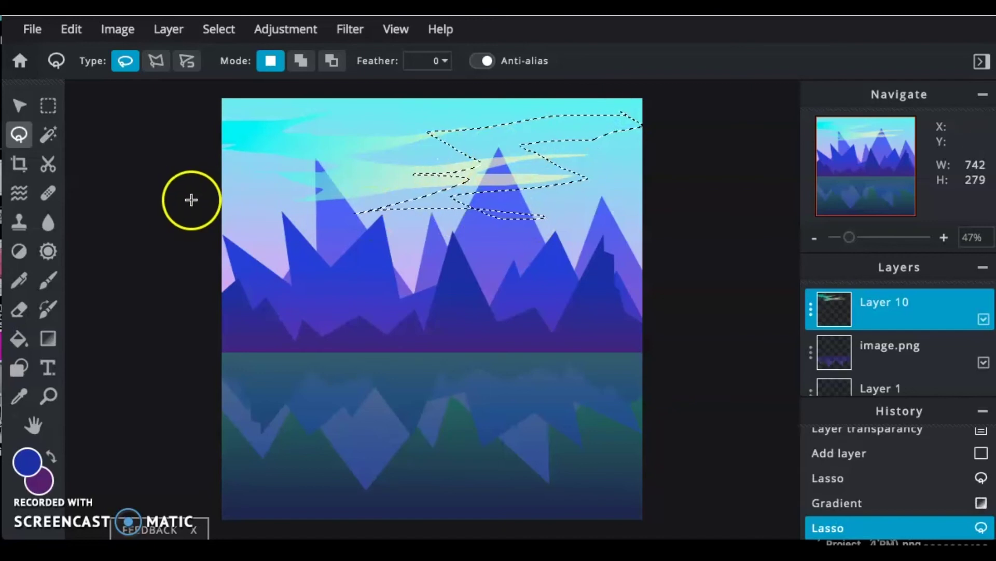
{"action": "left_click_drag", "start_coordinate": [192, 200], "coordinate": [340, 192]}
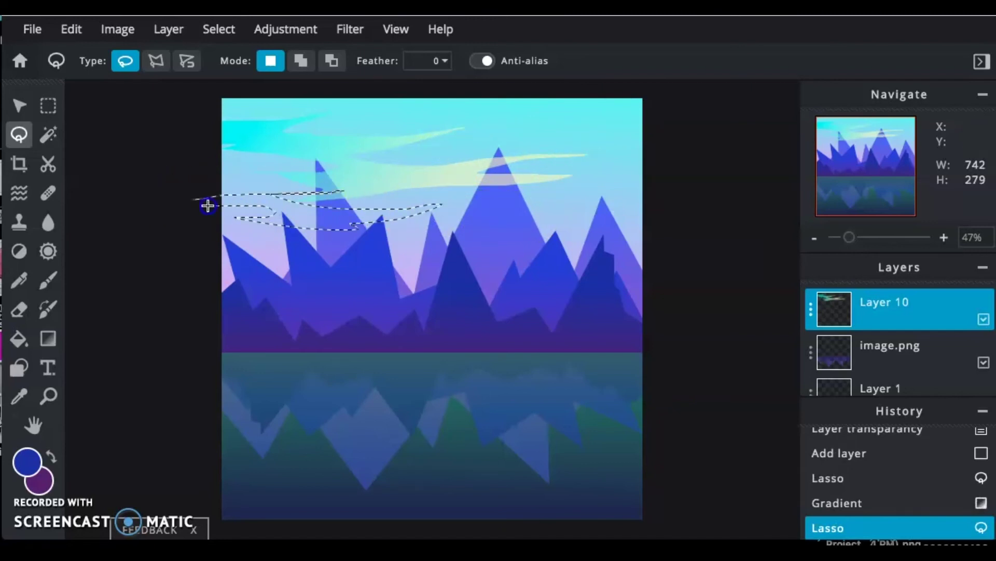
{"action": "left_click_drag", "start_coordinate": [208, 206], "coordinate": [204, 204]}
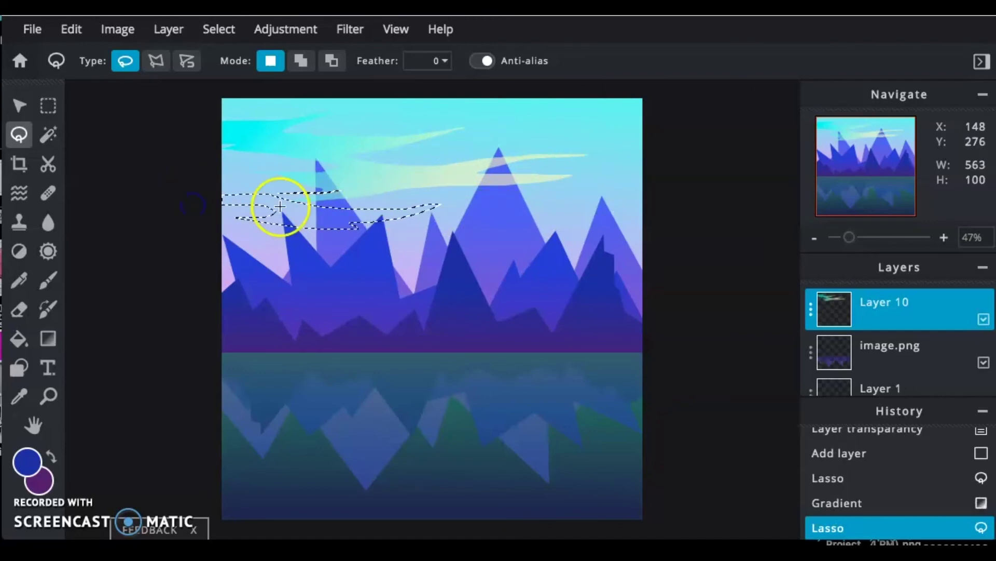
Load the cyan-to-orange gradient preset and begin editing its orange end colour
{"action": "left_click", "coordinate": [48, 342]}
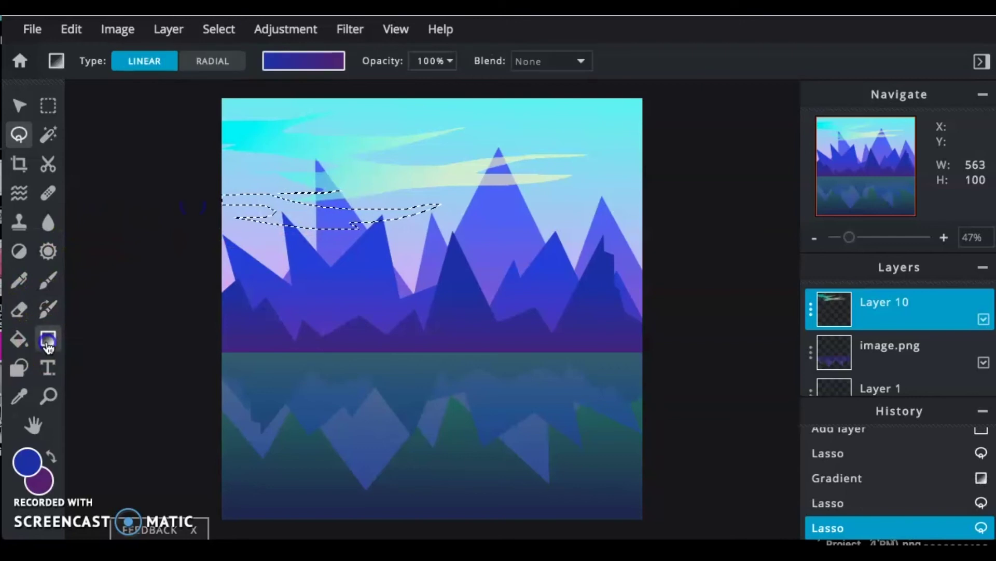
{"action": "left_click", "coordinate": [301, 70]}
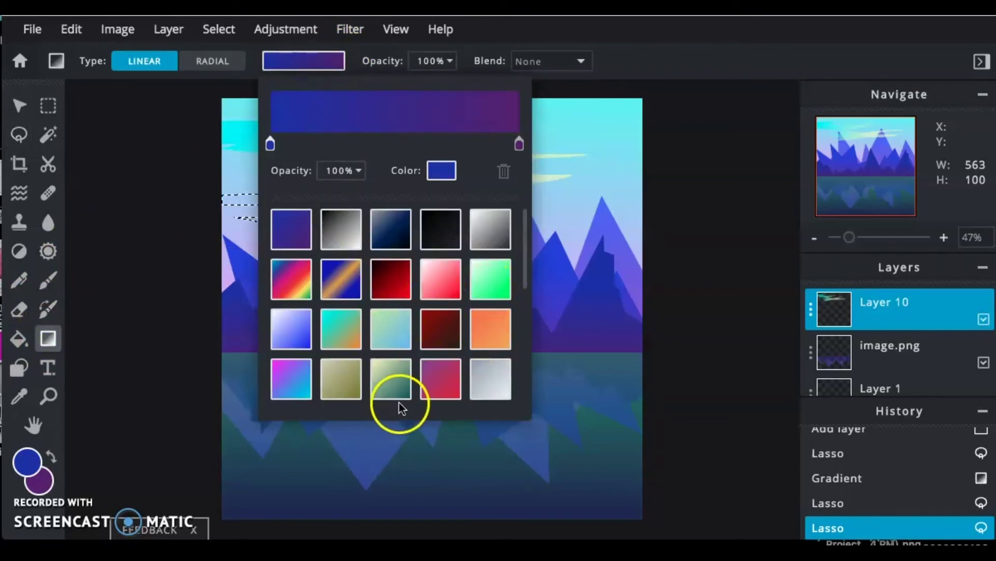
{"action": "left_click", "coordinate": [355, 327]}
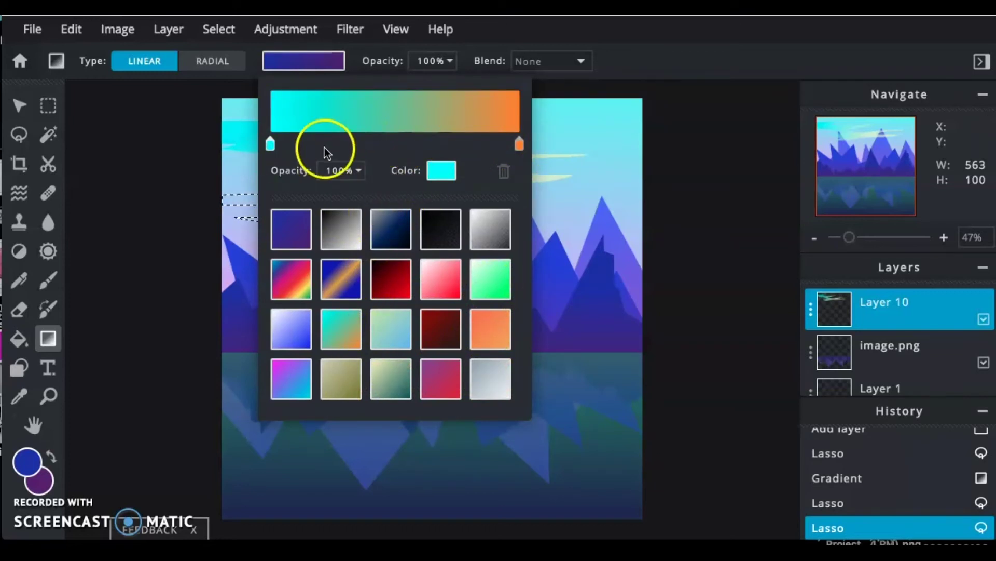
{"action": "left_click", "coordinate": [442, 170]}
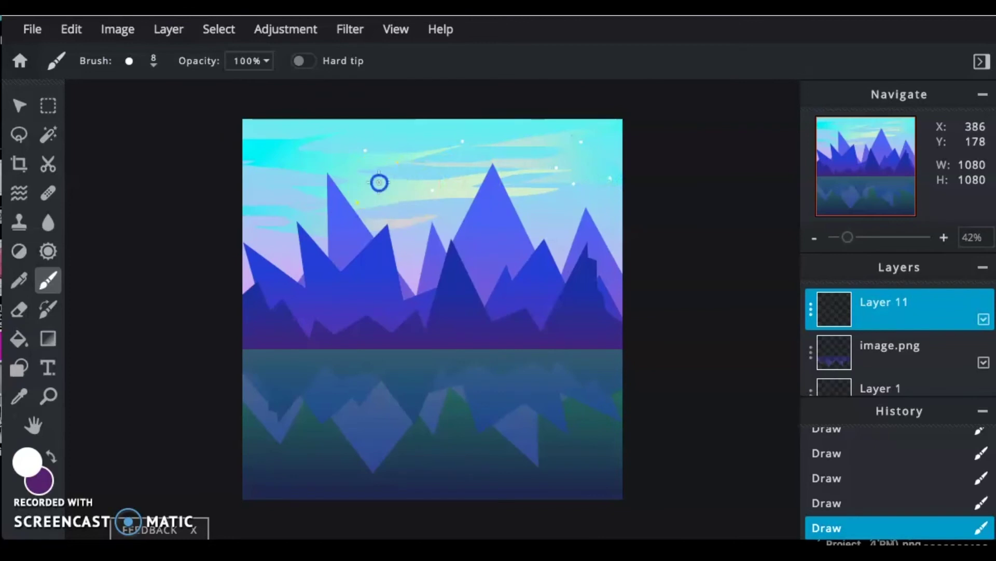
Dot a few more white stars across the upper-left sky on Layer 11
{"action": "left_click", "coordinate": [402, 130]}
{"action": "left_click", "coordinate": [289, 183]}
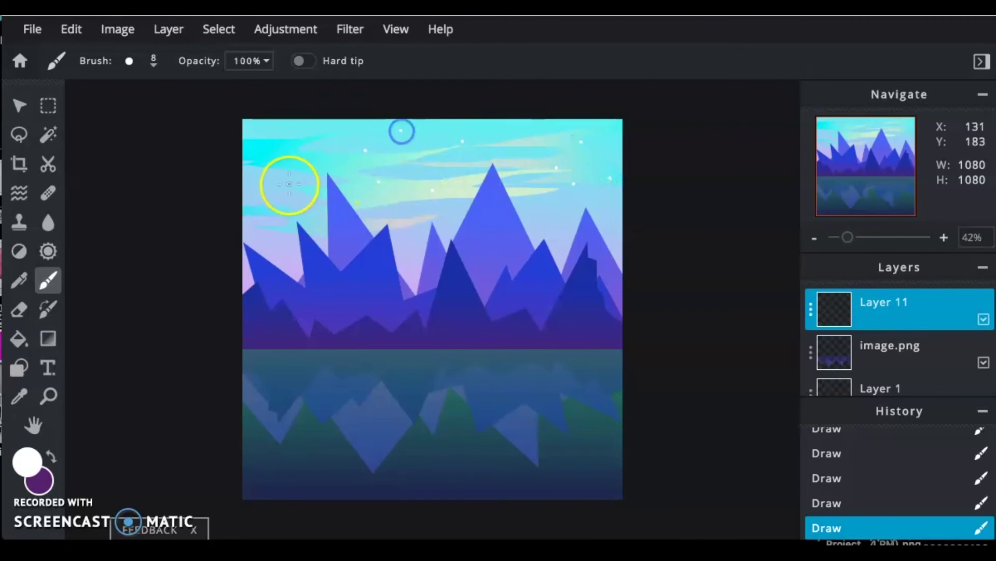
{"action": "left_click", "coordinate": [263, 169]}
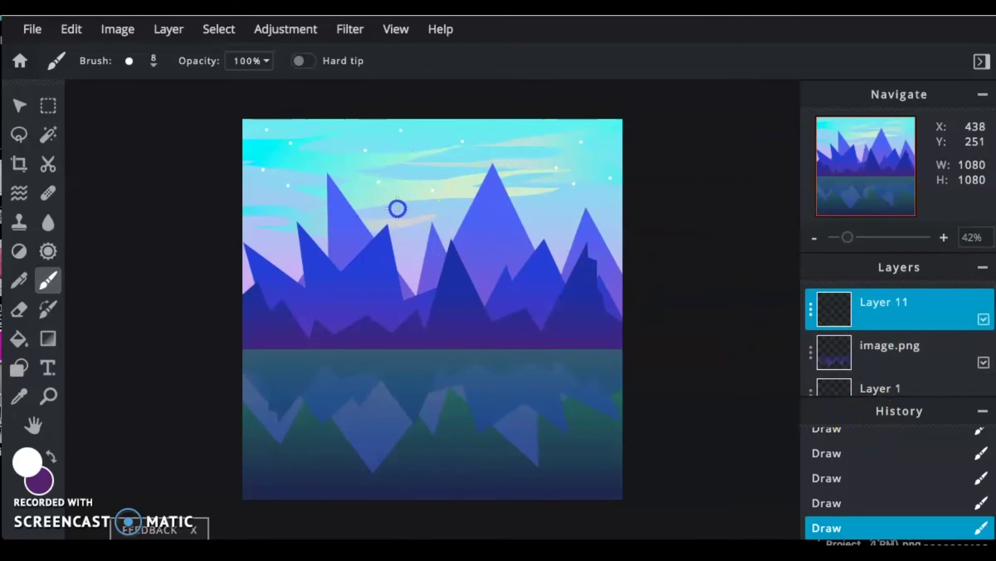
{"action": "left_click", "coordinate": [155, 61]}
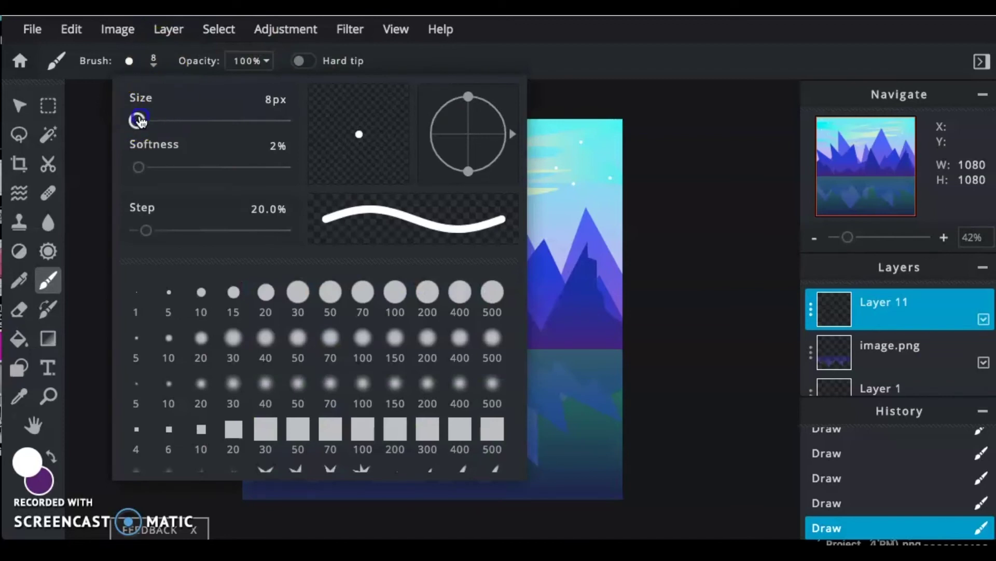
Try larger brush sizes and make the brush edge fully hard
{"action": "left_click_drag", "start_coordinate": [142, 125], "coordinate": [151, 123]}
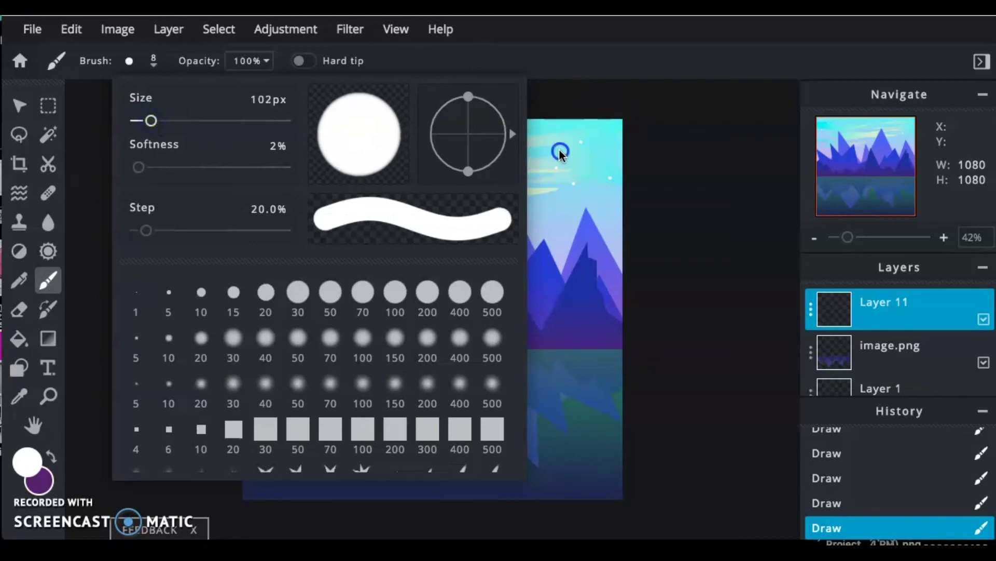
{"action": "left_click", "coordinate": [545, 161]}
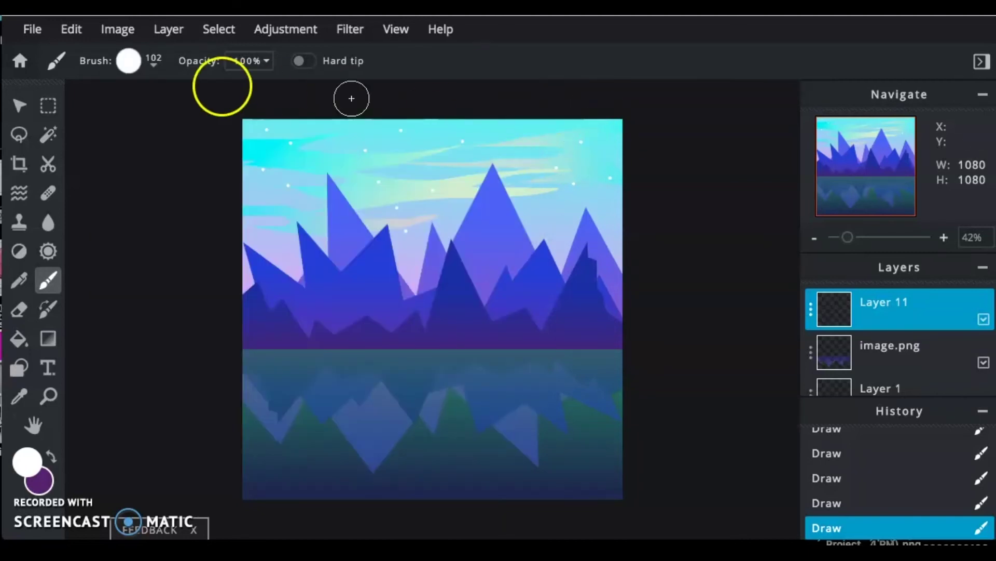
{"action": "left_click", "coordinate": [127, 61]}
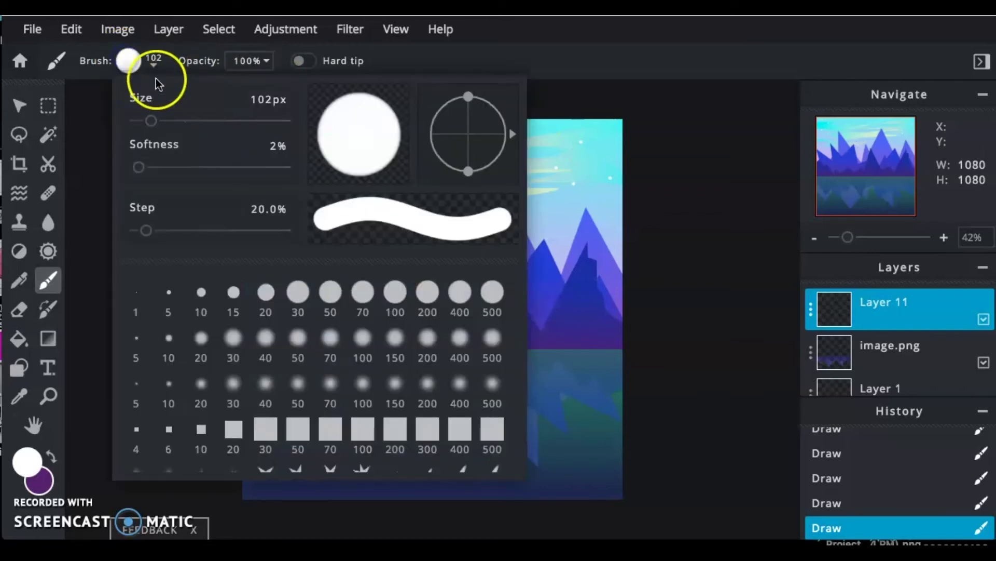
{"action": "left_click_drag", "start_coordinate": [217, 122], "coordinate": [210, 121]}
{"action": "left_click", "coordinate": [155, 161]}
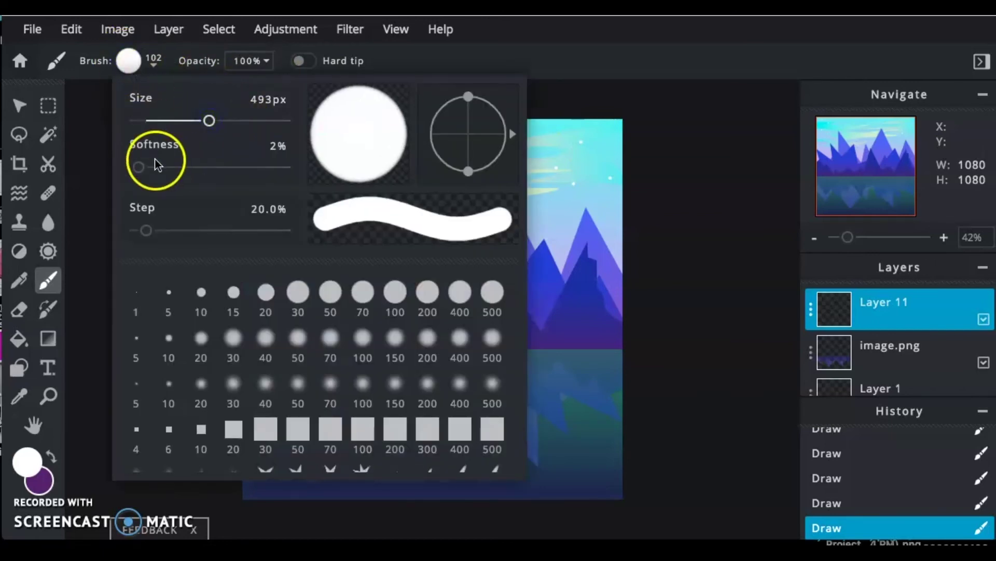
{"action": "left_click_drag", "start_coordinate": [146, 170], "coordinate": [134, 169]}
{"action": "left_click", "coordinate": [582, 168]}
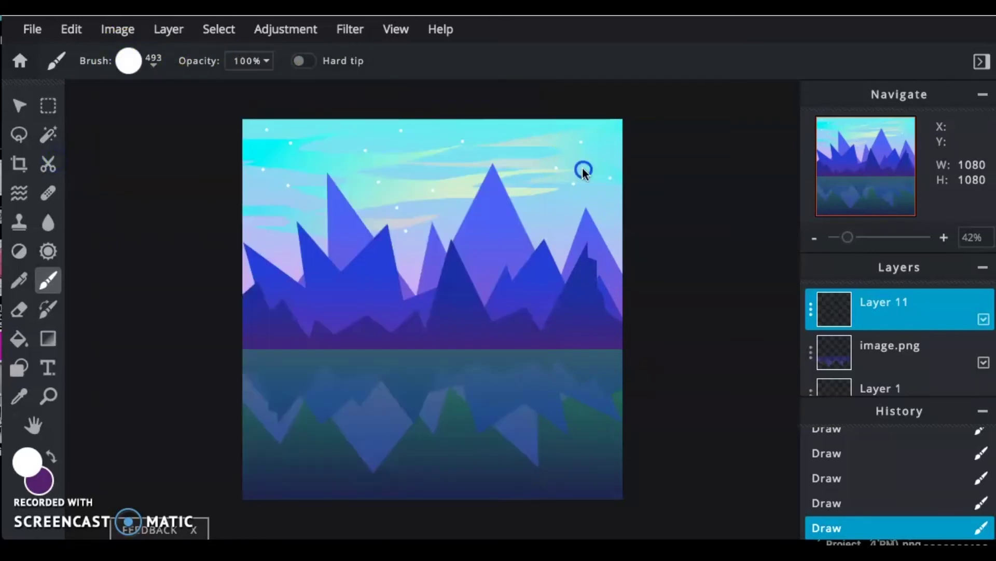
Set the brush to 119px and paint a white round moon in the upper-right sky
{"action": "left_click", "coordinate": [156, 82]}
{"action": "left_click", "coordinate": [157, 82]}
{"action": "left_click", "coordinate": [164, 85]}
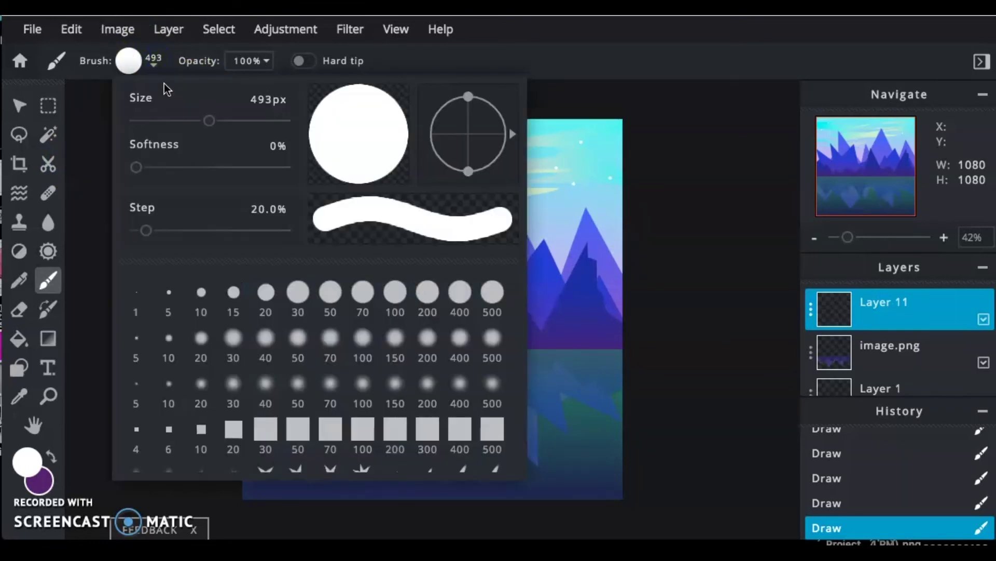
{"action": "left_click_drag", "start_coordinate": [173, 123], "coordinate": [154, 121]}
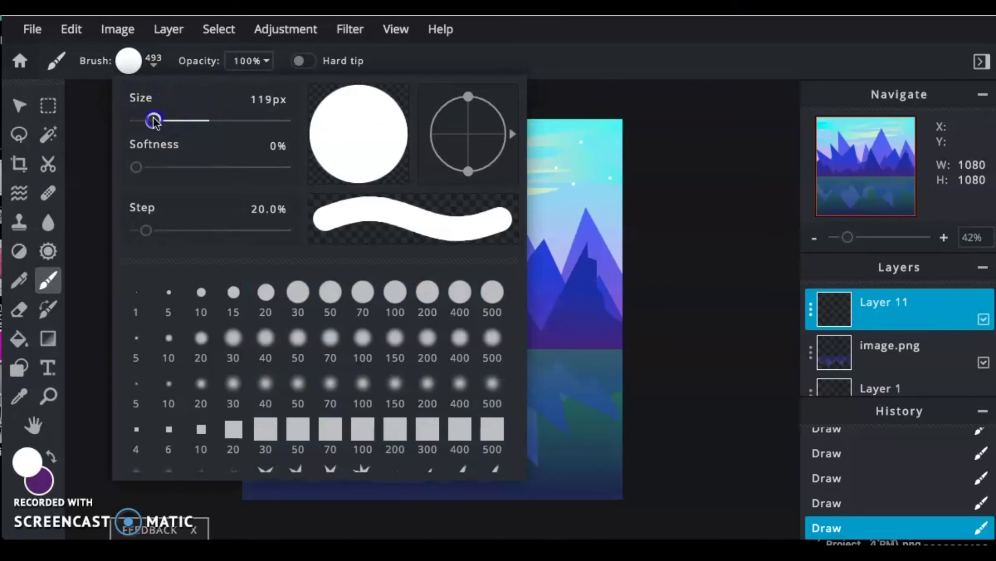
{"action": "left_click", "coordinate": [566, 166]}
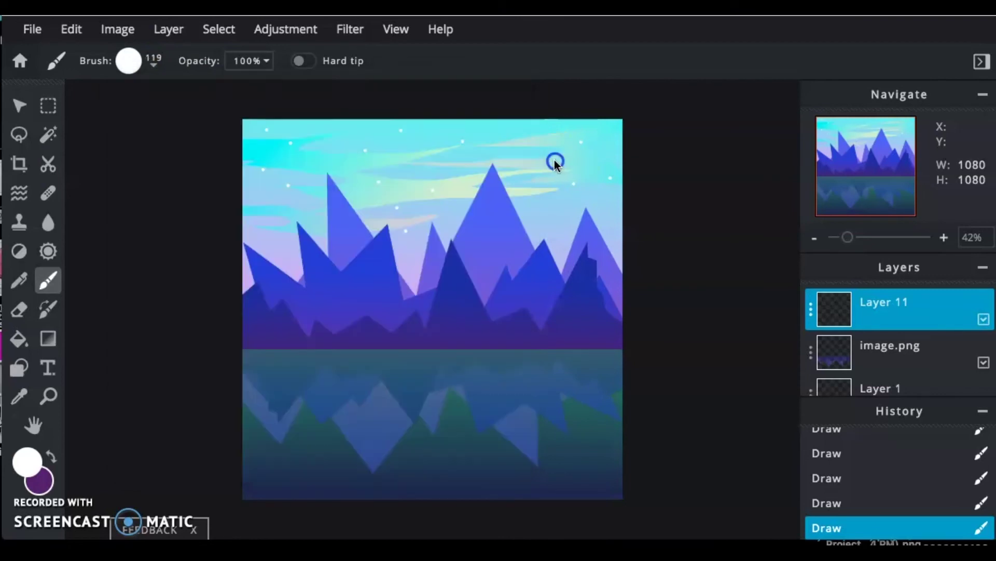
{"action": "left_click", "coordinate": [557, 157]}
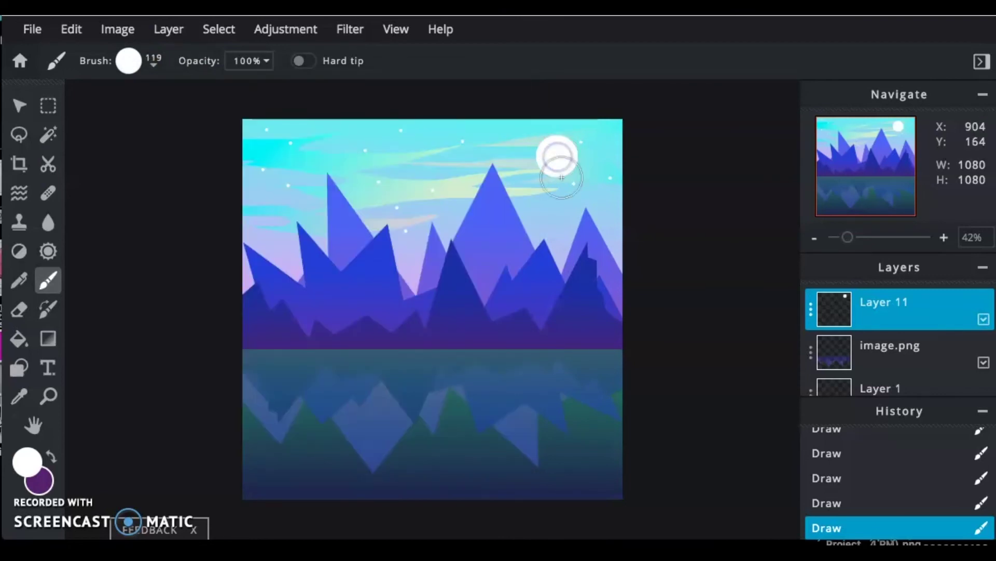
{"action": "scroll", "coordinate": [562, 177], "scroll_direction": "up", "scroll_amount": 2}
{"action": "scroll", "coordinate": [562, 177], "scroll_direction": "down", "scroll_amount": 3}
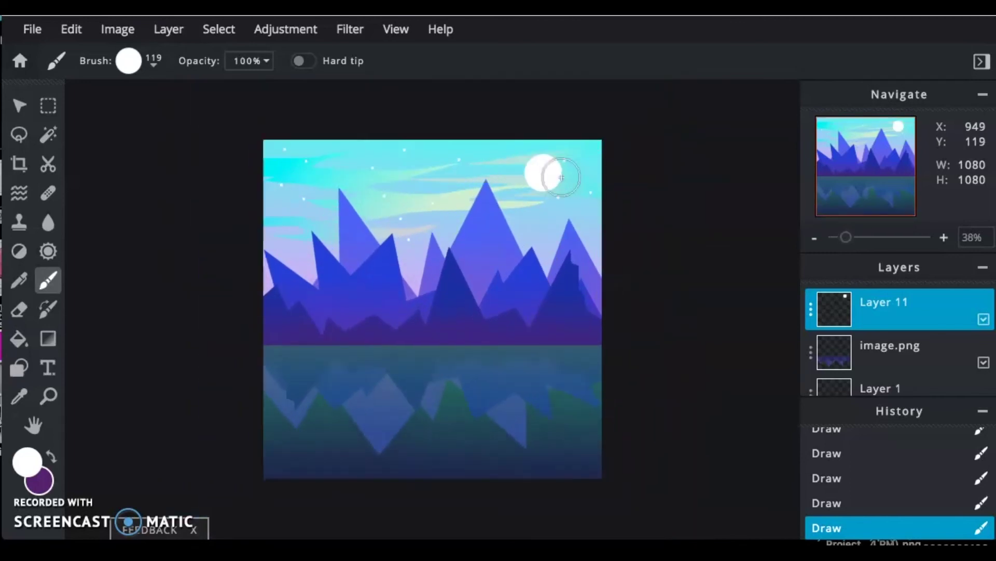
{"action": "scroll", "coordinate": [561, 177], "scroll_direction": "up", "scroll_amount": 4}
{"action": "scroll", "coordinate": [562, 177], "scroll_direction": "up", "scroll_amount": 3}
{"action": "scroll", "coordinate": [561, 177], "scroll_direction": "up", "scroll_amount": 2}
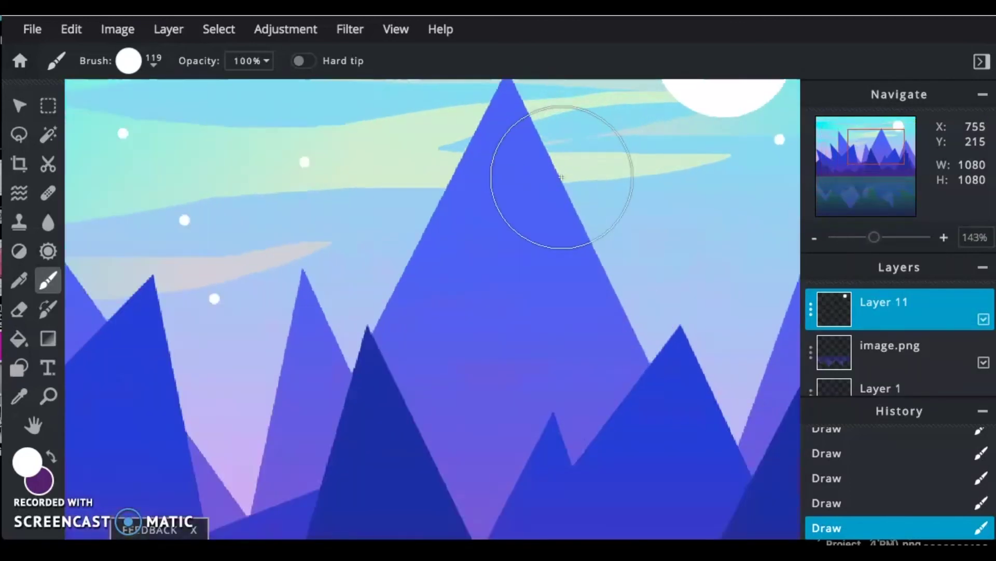
{"action": "scroll", "coordinate": [555, 178], "scroll_direction": "down", "scroll_amount": 4}
{"action": "scroll", "coordinate": [556, 178], "scroll_direction": "up", "scroll_amount": 3}
{"action": "scroll", "coordinate": [670, 149], "scroll_direction": "down", "scroll_amount": 1}
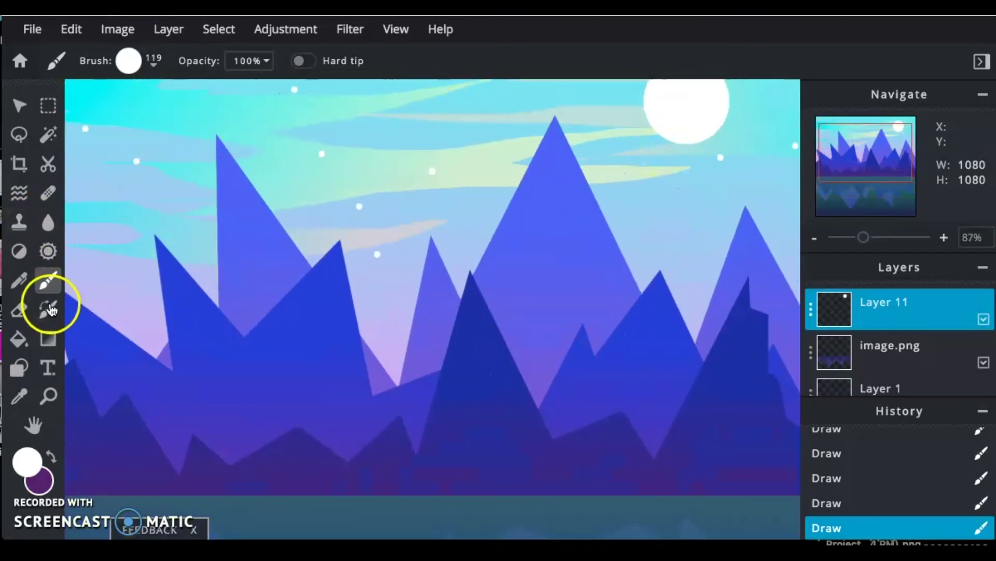
Set the Eraser to 0% softness and about 86px size
{"action": "left_click", "coordinate": [19, 308]}
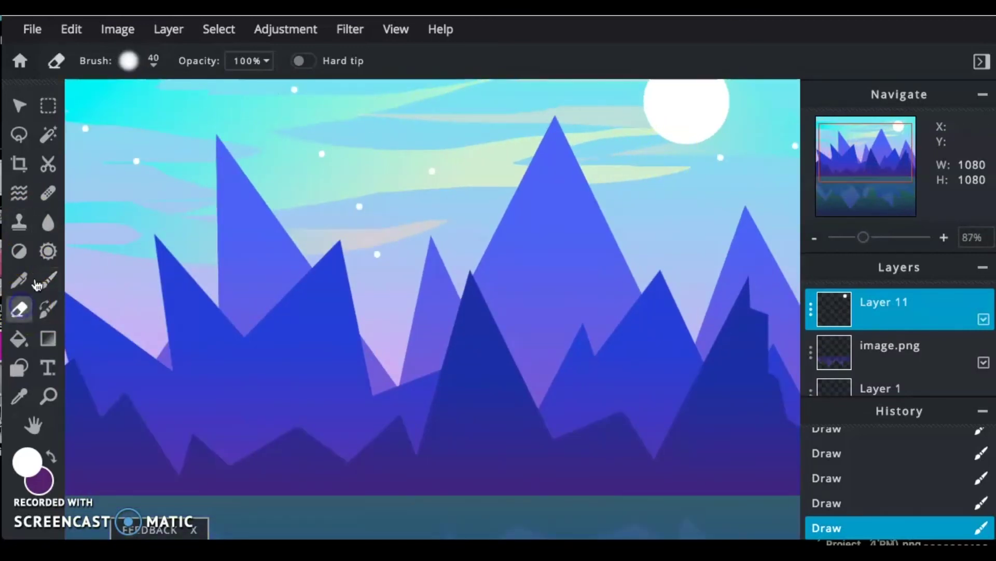
{"action": "left_click", "coordinate": [129, 62]}
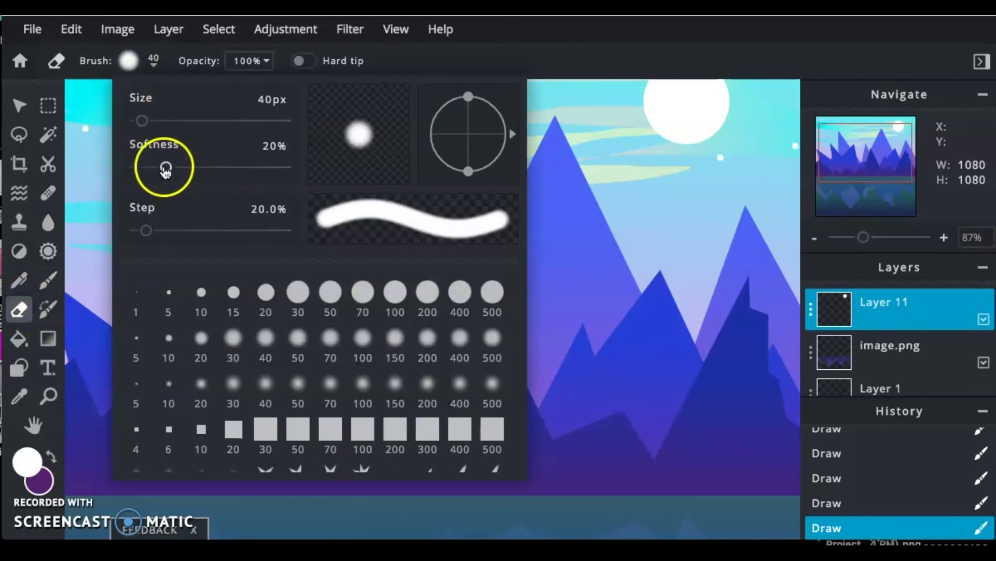
{"action": "left_click_drag", "start_coordinate": [165, 166], "coordinate": [86, 165]}
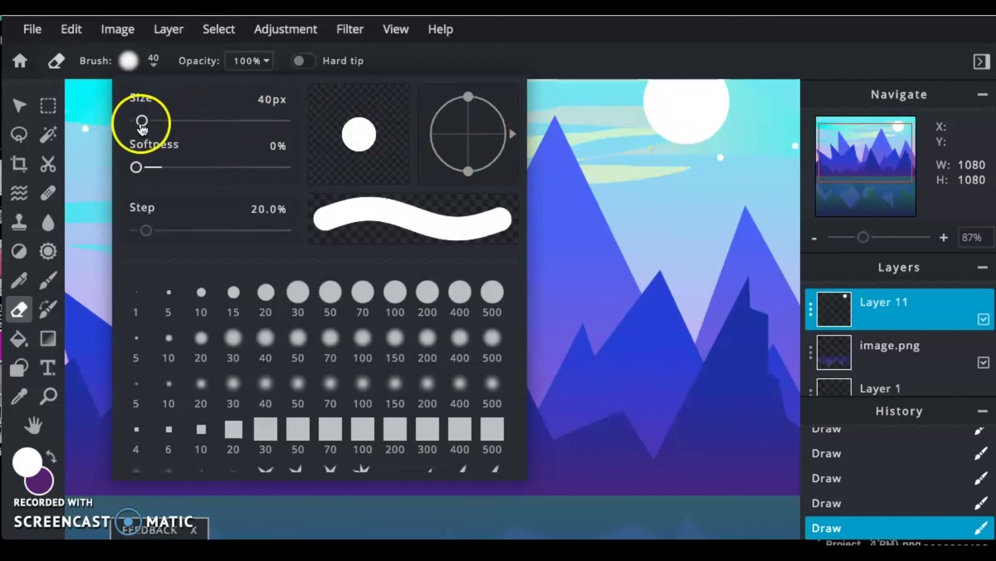
{"action": "left_click_drag", "start_coordinate": [142, 125], "coordinate": [150, 127]}
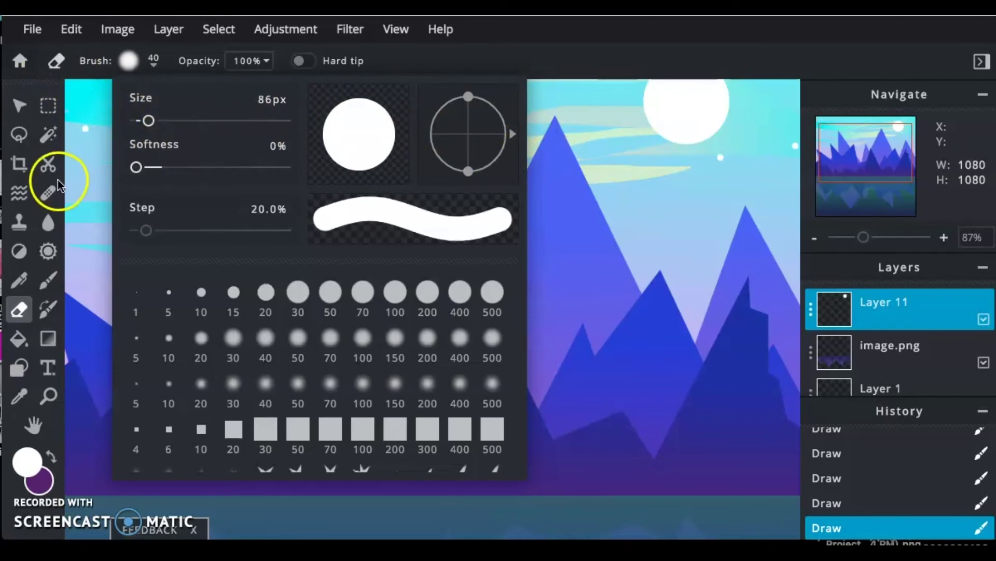
{"action": "left_click", "coordinate": [614, 165]}
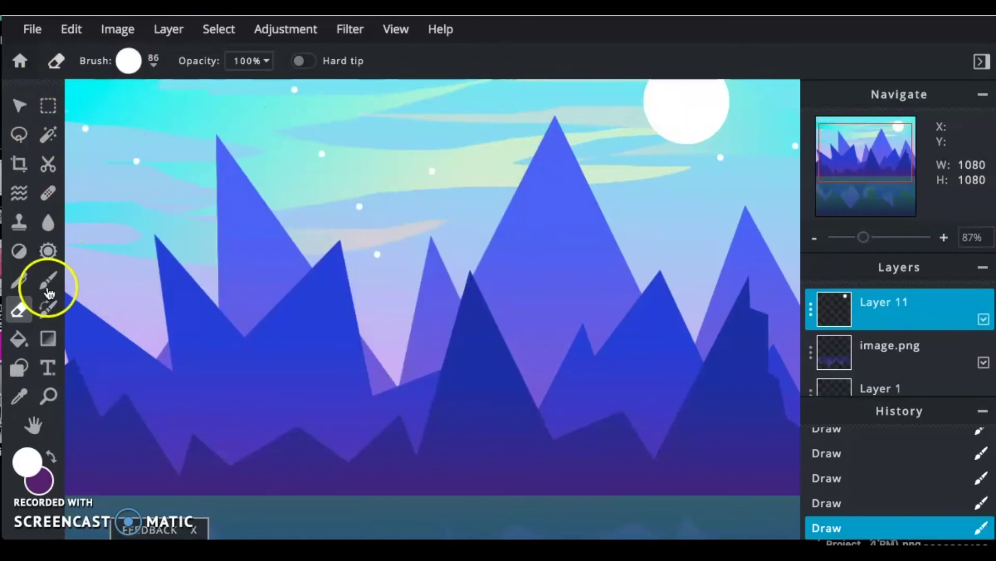
{"action": "left_click", "coordinate": [47, 280]}
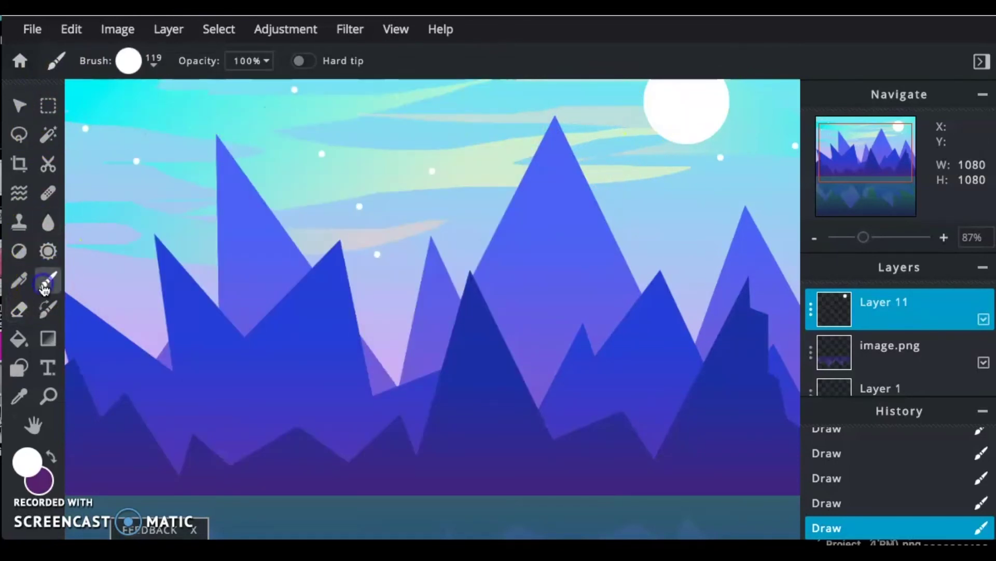
{"action": "left_click", "coordinate": [18, 310]}
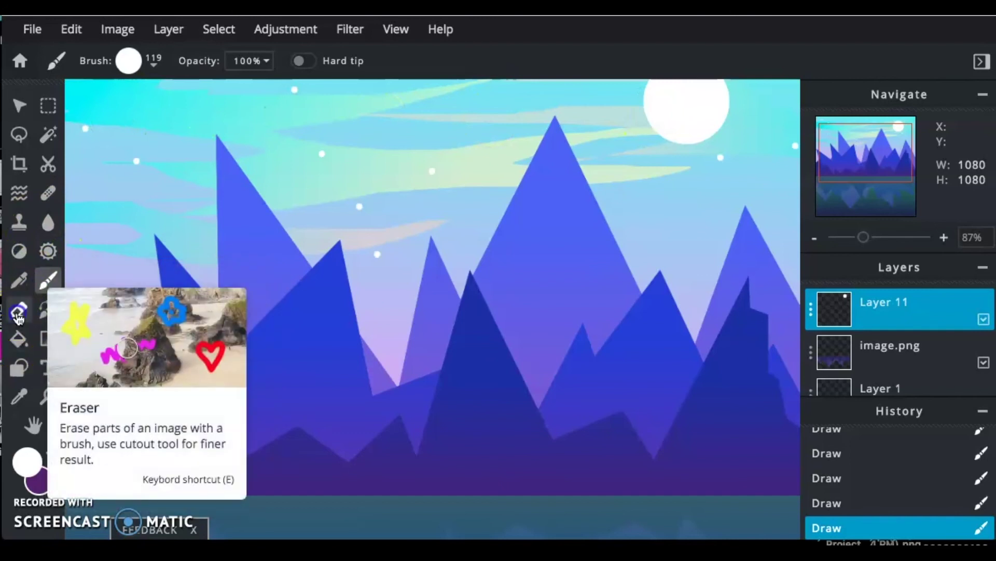
Set the eraser size to 119px and erase across the moon to leave a crescent
{"action": "left_click", "coordinate": [155, 60]}
{"action": "left_click", "coordinate": [274, 100]}
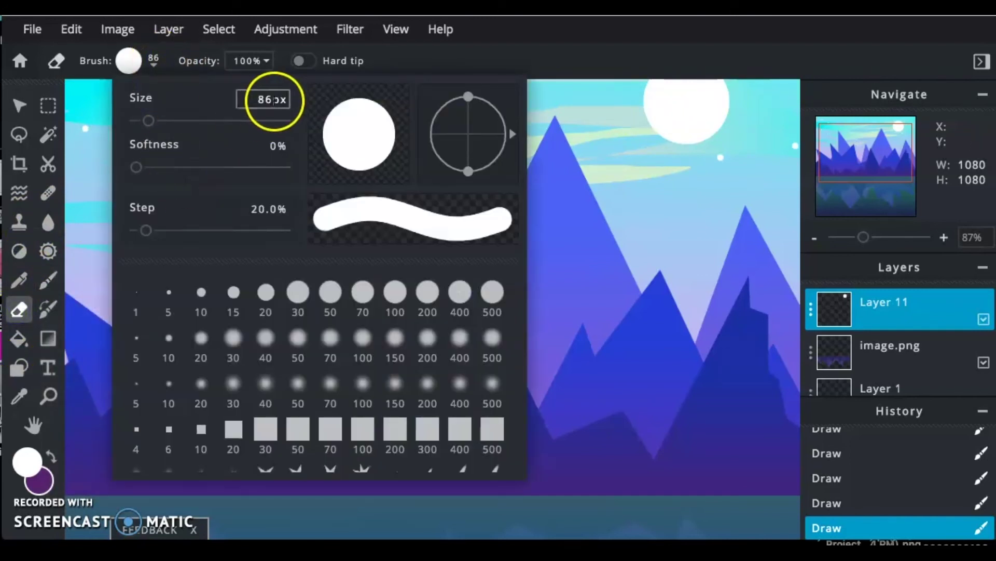
{"action": "key", "text": "BackSpace"}
{"action": "key", "text": "BackSpace"}
{"action": "type", "text": "119"}
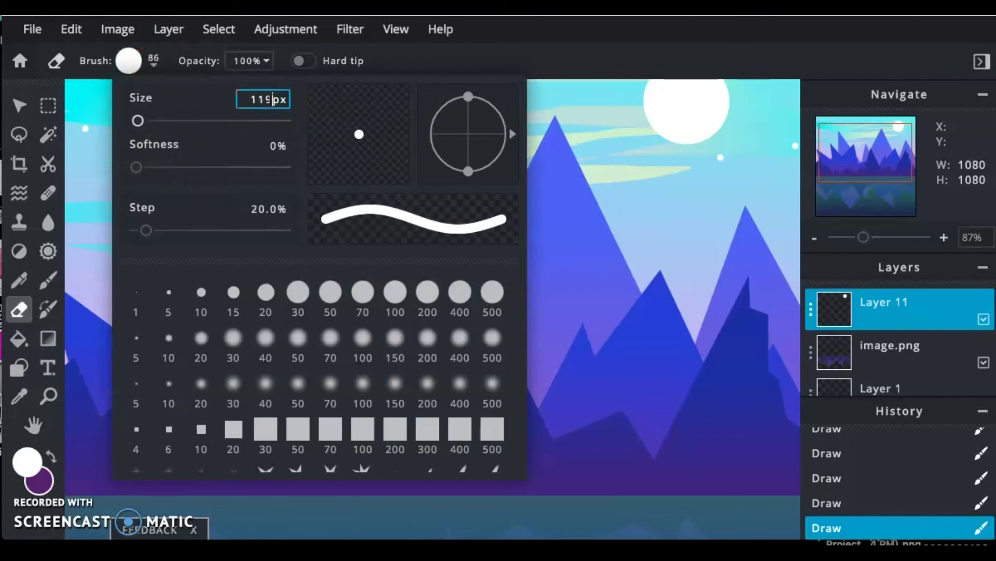
{"action": "left_click", "coordinate": [672, 107]}
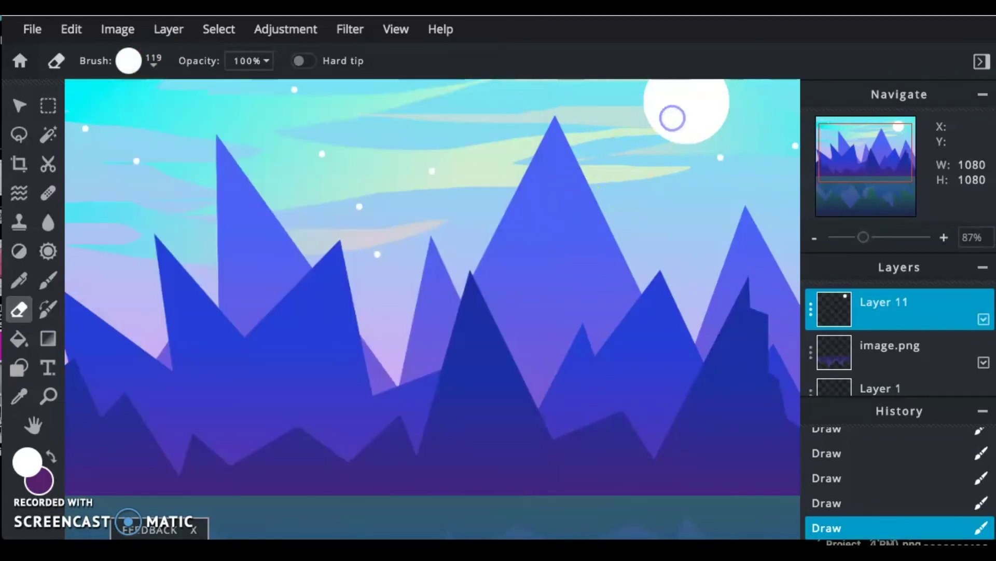
{"action": "scroll", "coordinate": [653, 117], "scroll_direction": "down", "scroll_amount": 5}
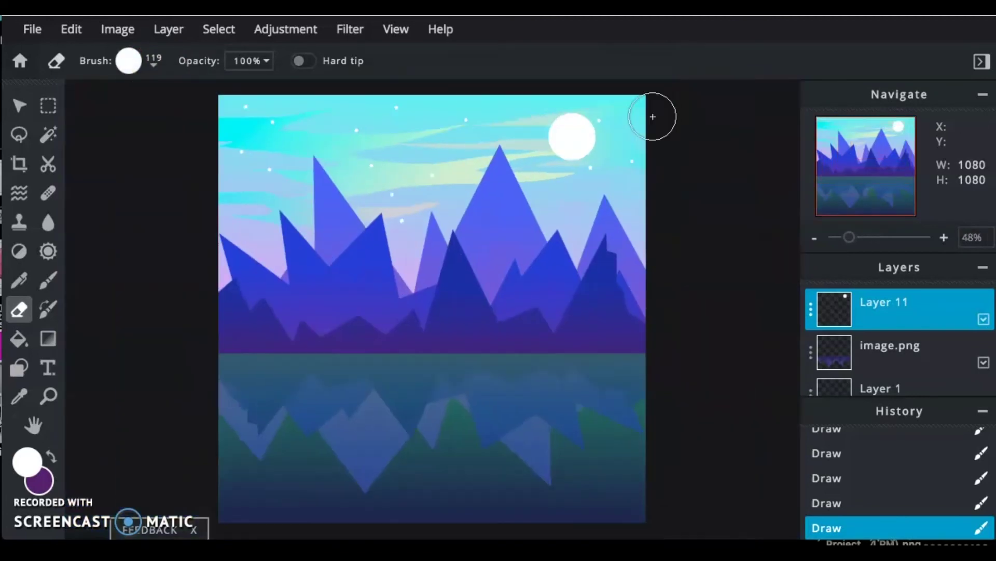
{"action": "mouse_move", "coordinate": [577, 146]}
{"action": "left_mouse_down"}
{"action": "mouse_move", "coordinate": [547, 156]}
{"action": "mouse_move", "coordinate": [778, 242]}
{"action": "left_mouse_up"}
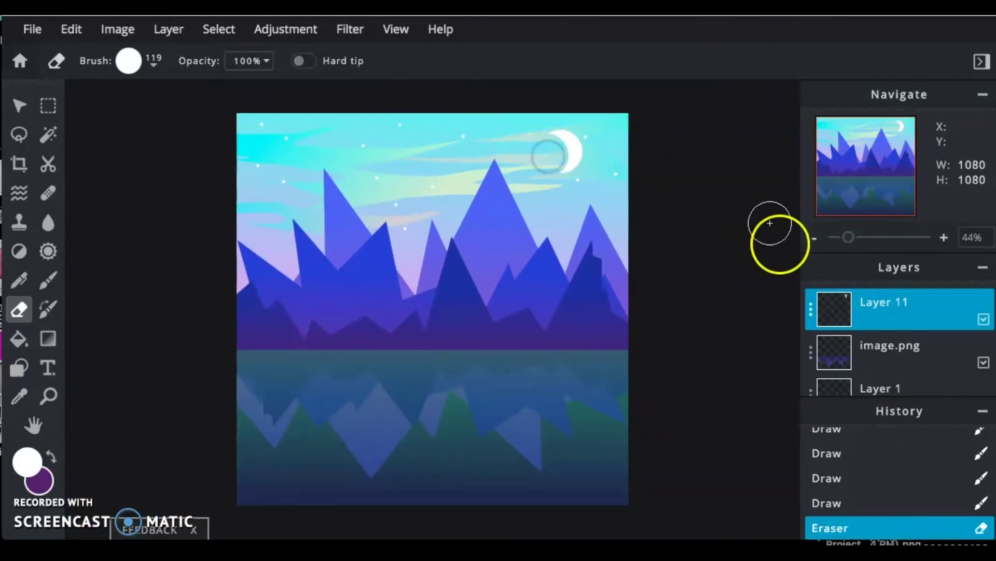
{"action": "left_click", "coordinate": [315, 407]}
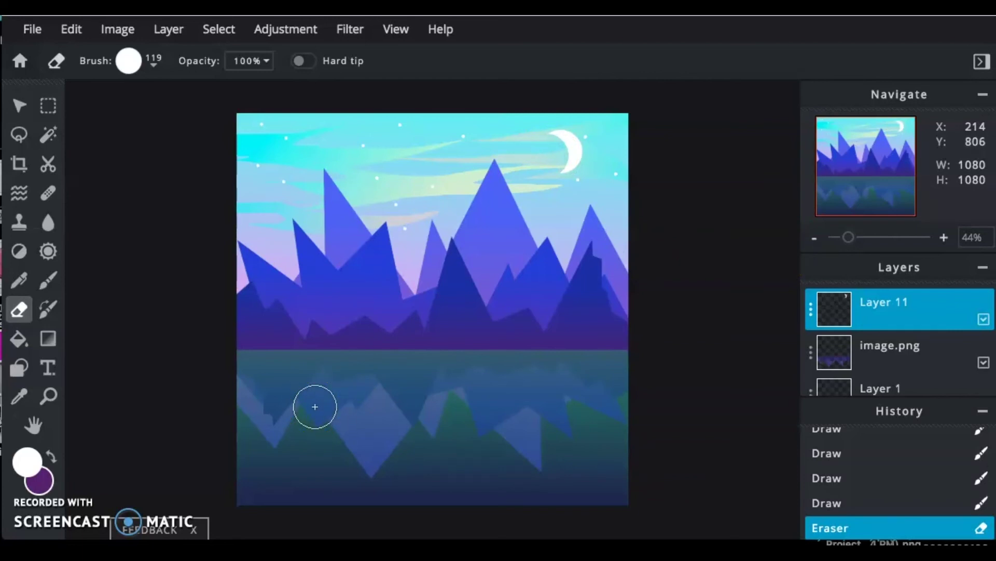
{"action": "mouse_move", "coordinate": [315, 406]}
{"action": "left_mouse_down"}
{"action": "mouse_move", "coordinate": [592, 481]}
{"action": "mouse_move", "coordinate": [356, 394]}
{"action": "mouse_move", "coordinate": [337, 356]}
{"action": "mouse_move", "coordinate": [455, 243]}
{"action": "mouse_move", "coordinate": [277, 291]}
{"action": "mouse_move", "coordinate": [296, 263]}
{"action": "left_mouse_up"}
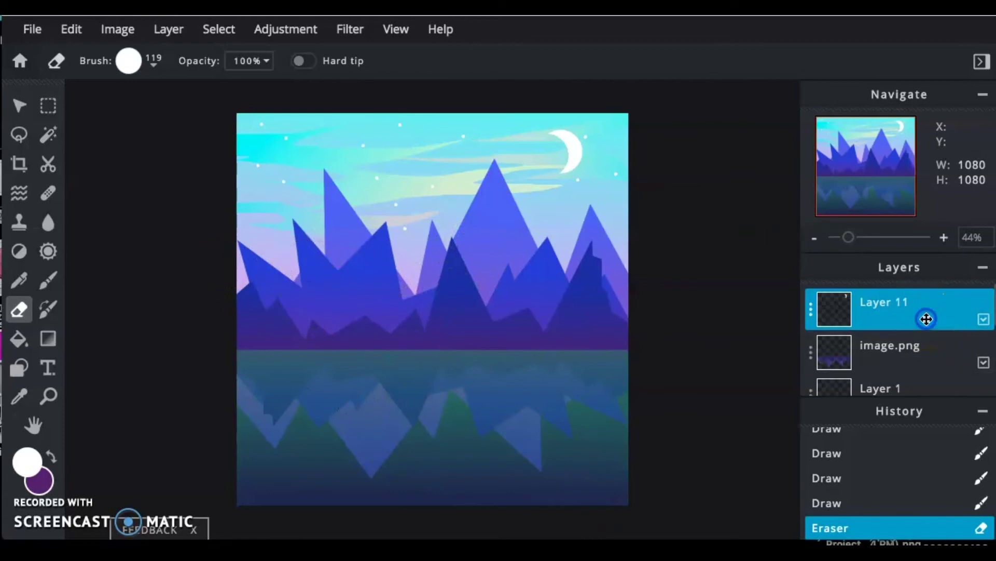
Copy the moon and stars from the top of the sky and paste them as a new layer
{"action": "left_click", "coordinate": [48, 105]}
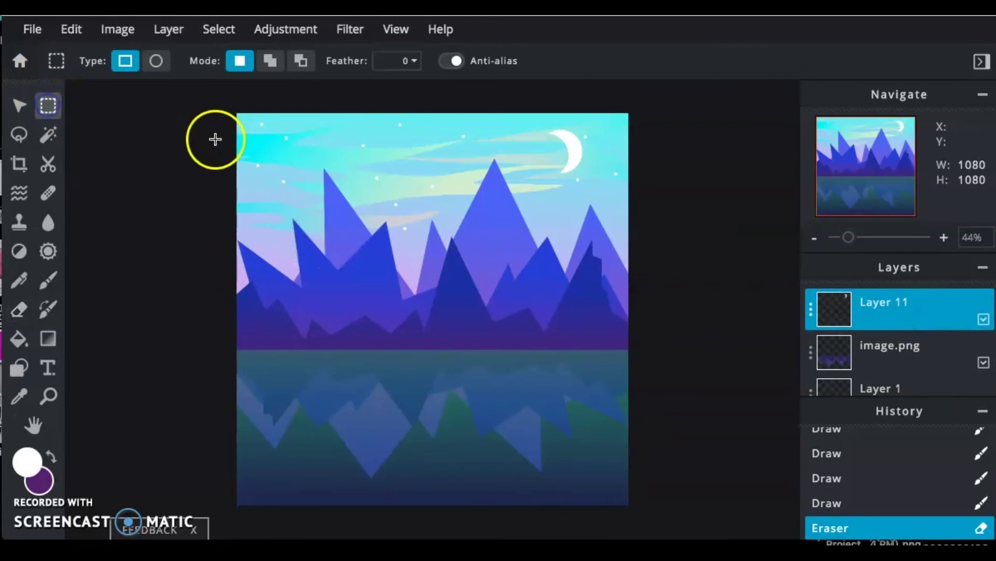
{"action": "left_click_drag", "start_coordinate": [222, 111], "coordinate": [676, 289]}
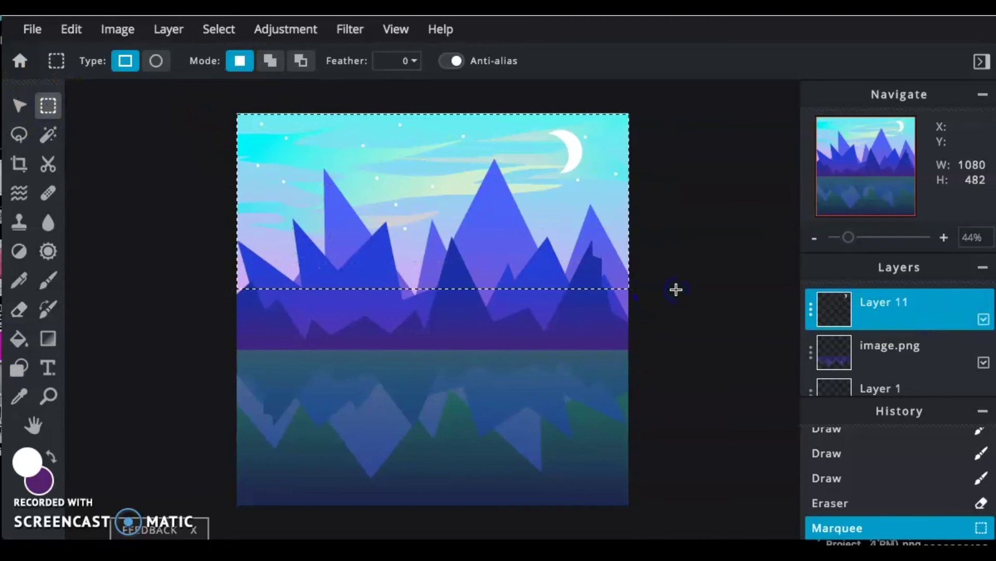
{"action": "key", "text": "ctrl+c"}
{"action": "key", "text": "ctrl+v"}
{"action": "left_click", "coordinate": [602, 270]}
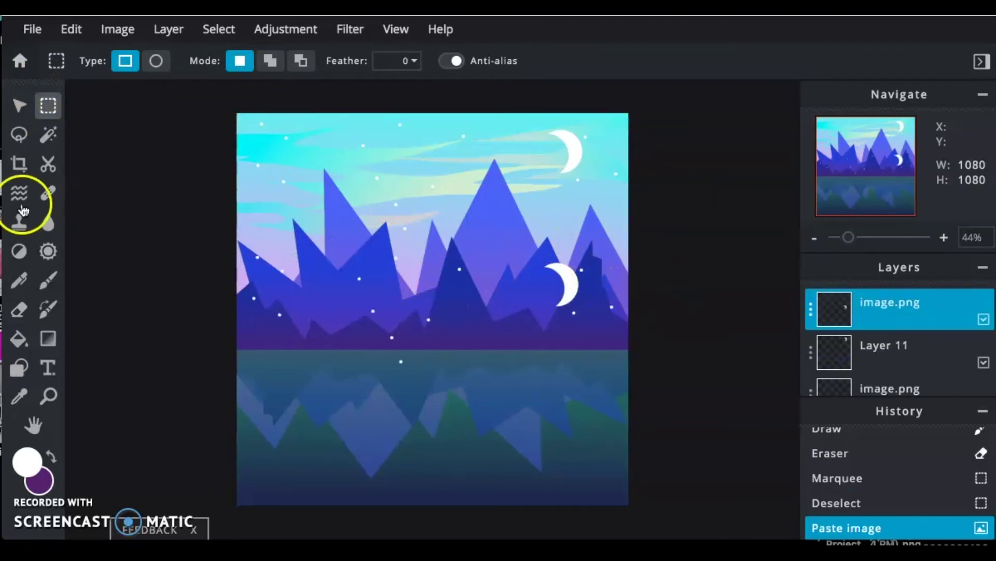
Flip the pasted moon and stars vertically with the Move tool
{"action": "left_click", "coordinate": [19, 105]}
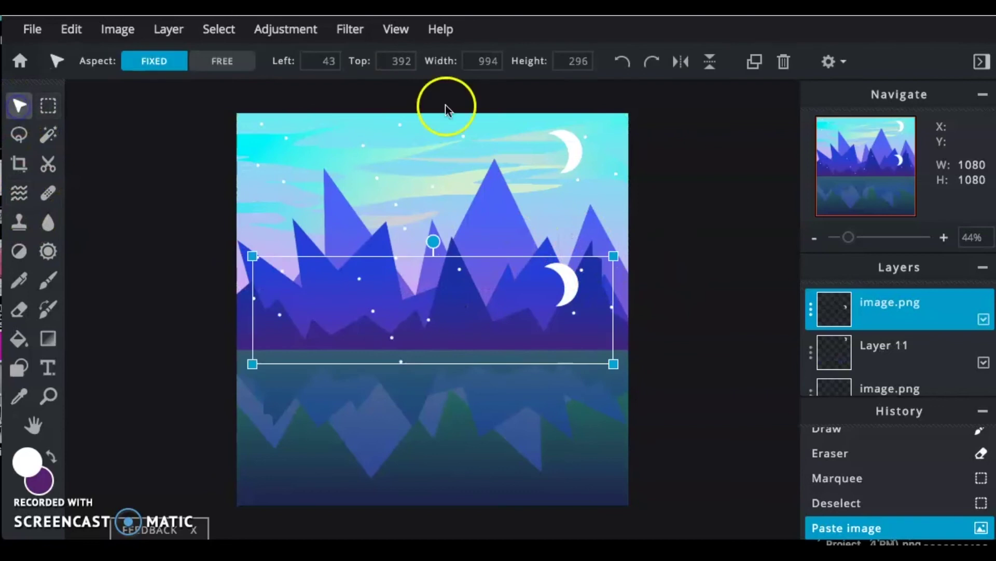
{"action": "left_click", "coordinate": [622, 62]}
{"action": "left_click", "coordinate": [623, 62]}
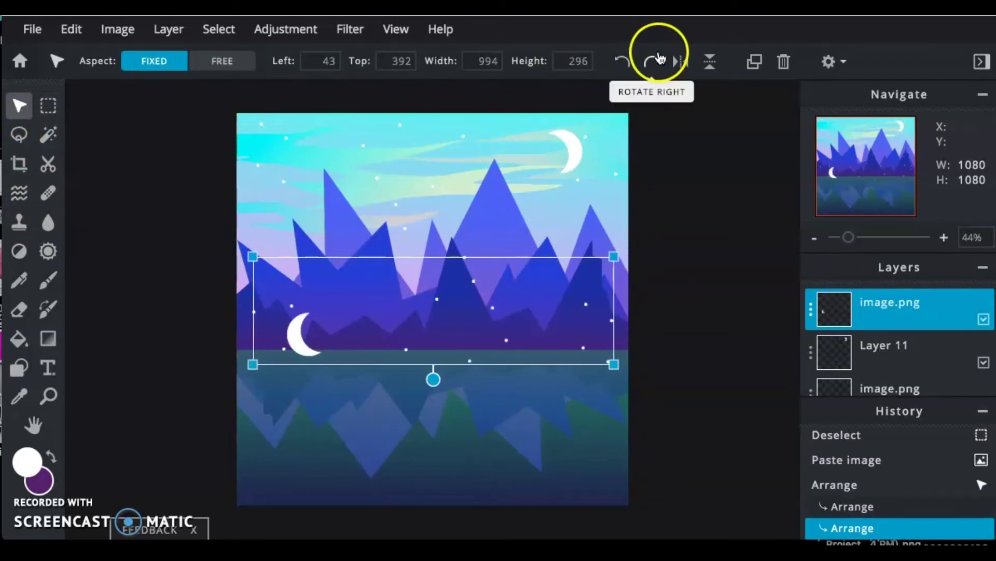
{"action": "left_click", "coordinate": [630, 62]}
{"action": "left_click", "coordinate": [631, 62]}
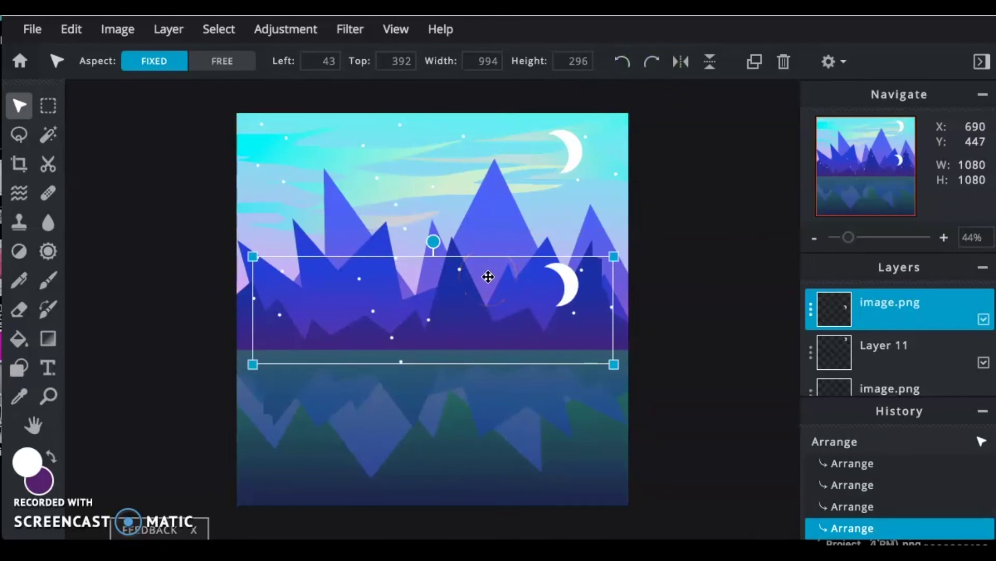
{"action": "key", "text": "ctrl+z"}
{"action": "key", "text": "ctrl+z"}
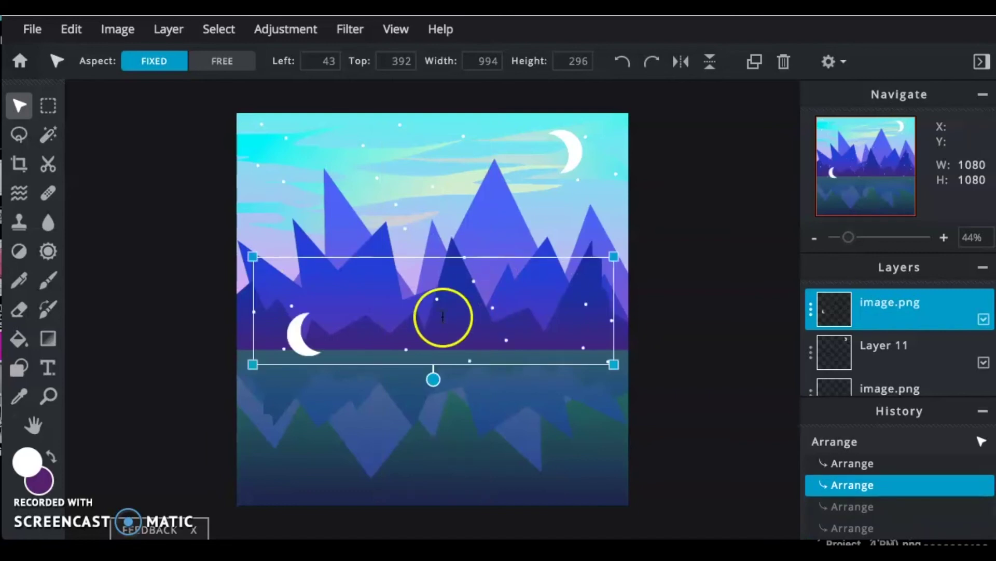
{"action": "left_click", "coordinate": [624, 62]}
{"action": "left_click", "coordinate": [624, 62]}
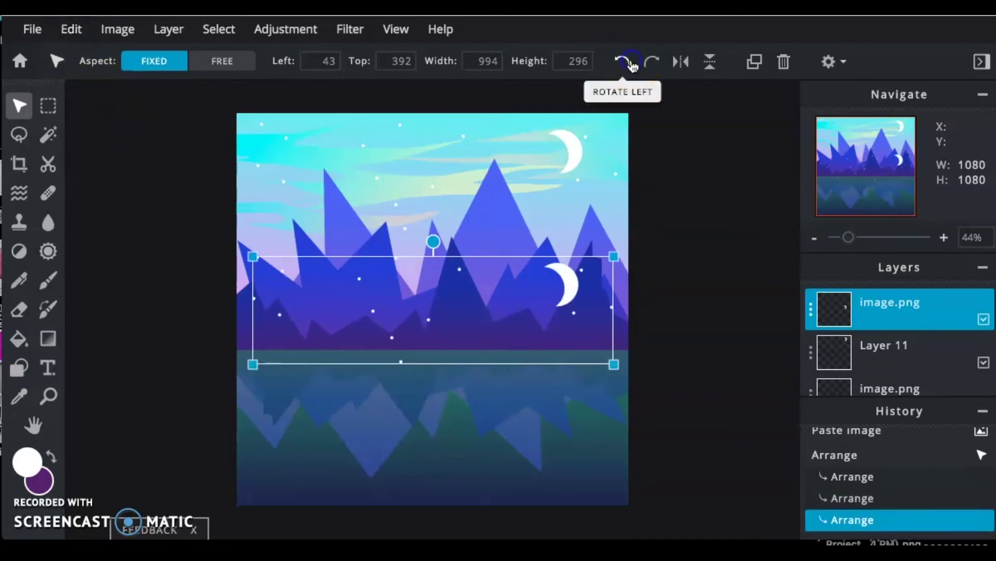
{"action": "left_click", "coordinate": [708, 66]}
Move the flipped copy into the lower-right lake and resize it with free aspect
{"action": "left_click_drag", "start_coordinate": [507, 304], "coordinate": [501, 441]}
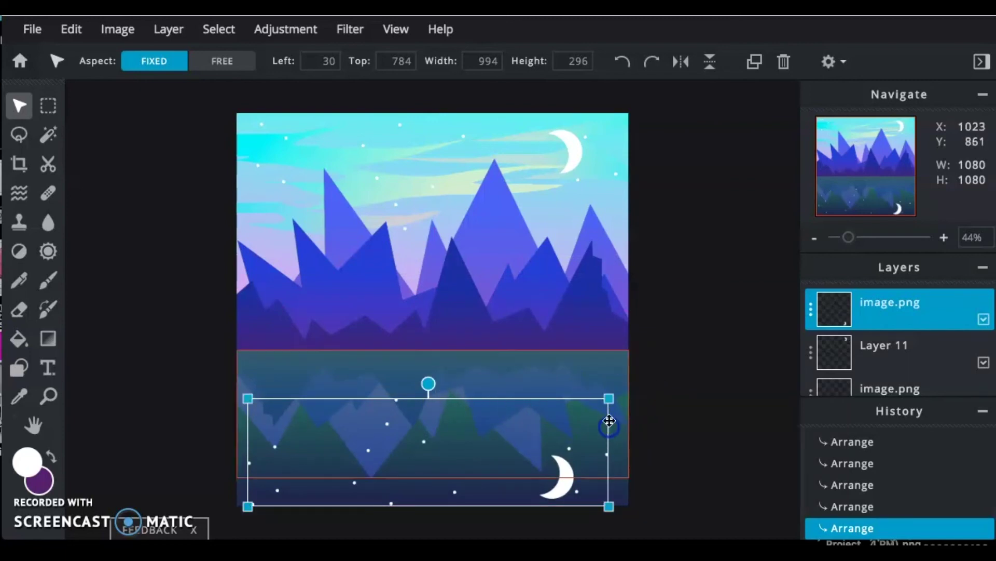
{"action": "left_click_drag", "start_coordinate": [608, 398], "coordinate": [603, 414]}
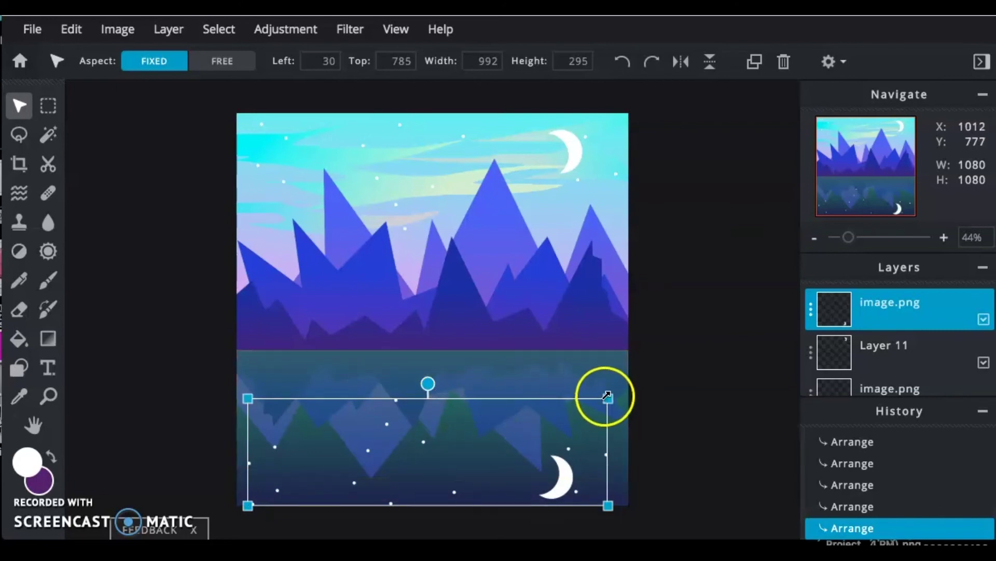
{"action": "left_click_drag", "start_coordinate": [605, 398], "coordinate": [616, 395]}
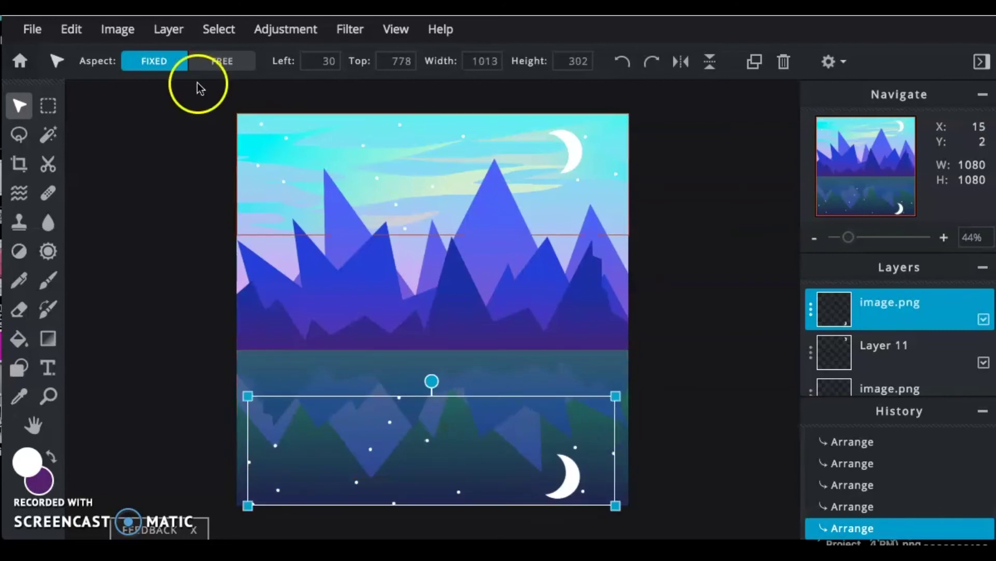
{"action": "left_click", "coordinate": [222, 61]}
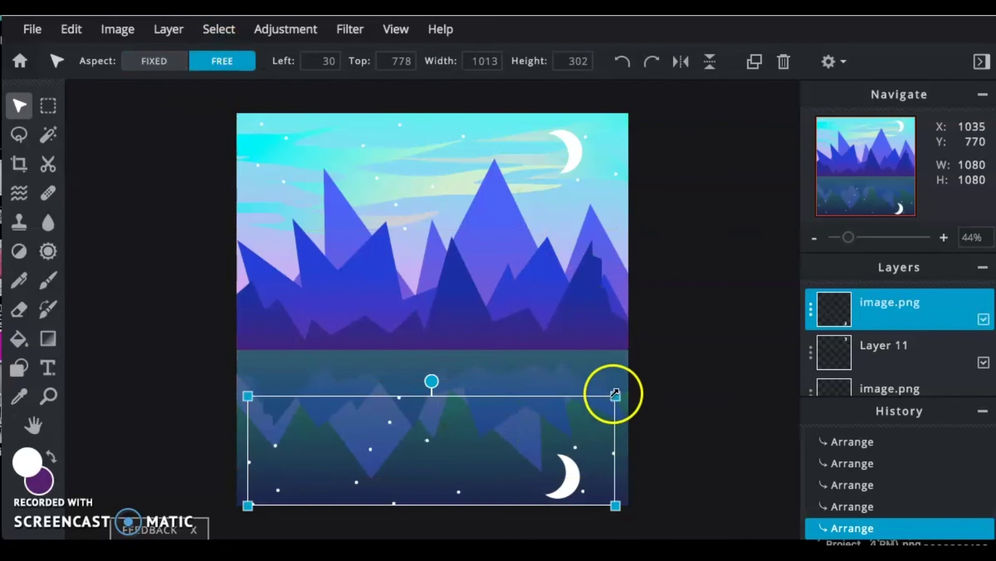
{"action": "left_click_drag", "start_coordinate": [616, 395], "coordinate": [624, 429]}
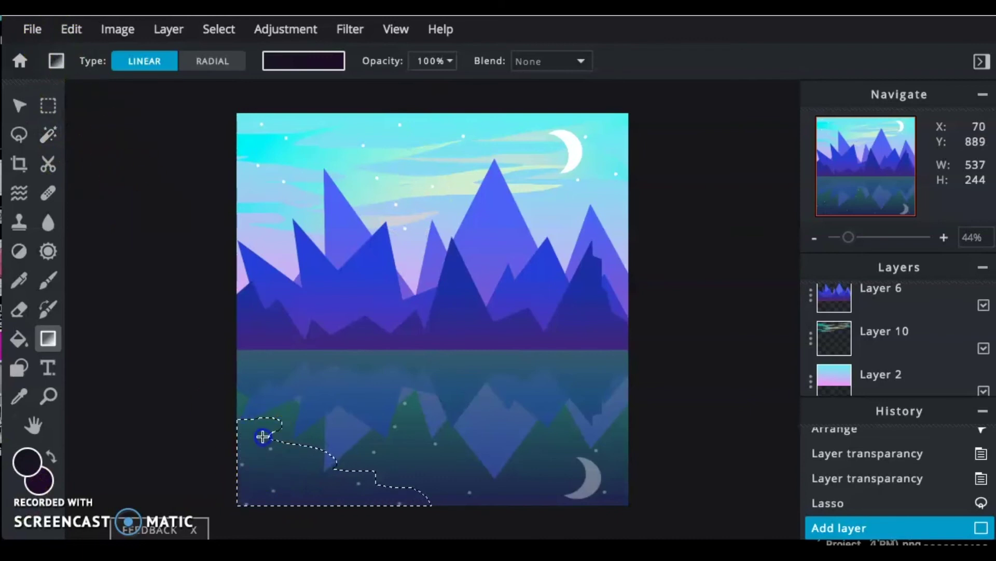
Fill the shoreline selection with a gradient using a muted purple foreground colour
{"action": "mouse_move", "coordinate": [264, 530]}
{"action": "left_mouse_down"}
{"action": "mouse_move", "coordinate": [288, 505]}
{"action": "mouse_move", "coordinate": [241, 512]}
{"action": "left_mouse_up"}
{"action": "left_click", "coordinate": [27, 461]}
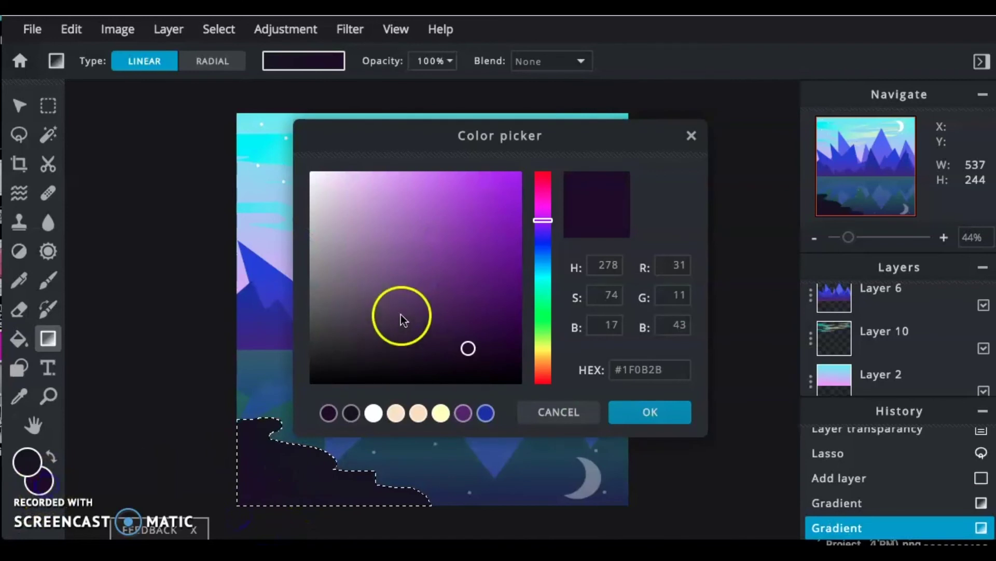
{"action": "left_click", "coordinate": [424, 307]}
{"action": "left_click", "coordinate": [674, 410]}
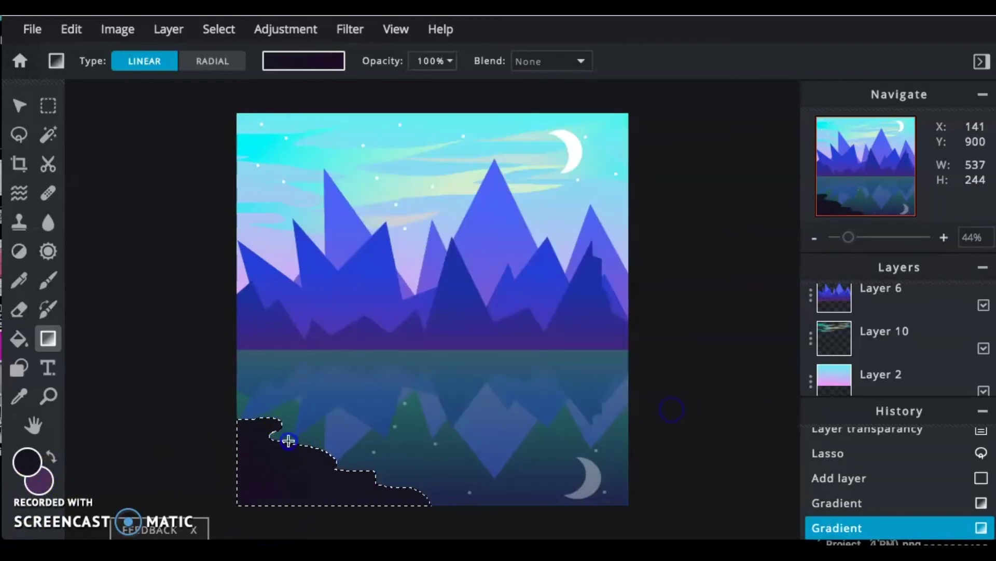
{"action": "left_click_drag", "start_coordinate": [231, 534], "coordinate": [231, 534]}
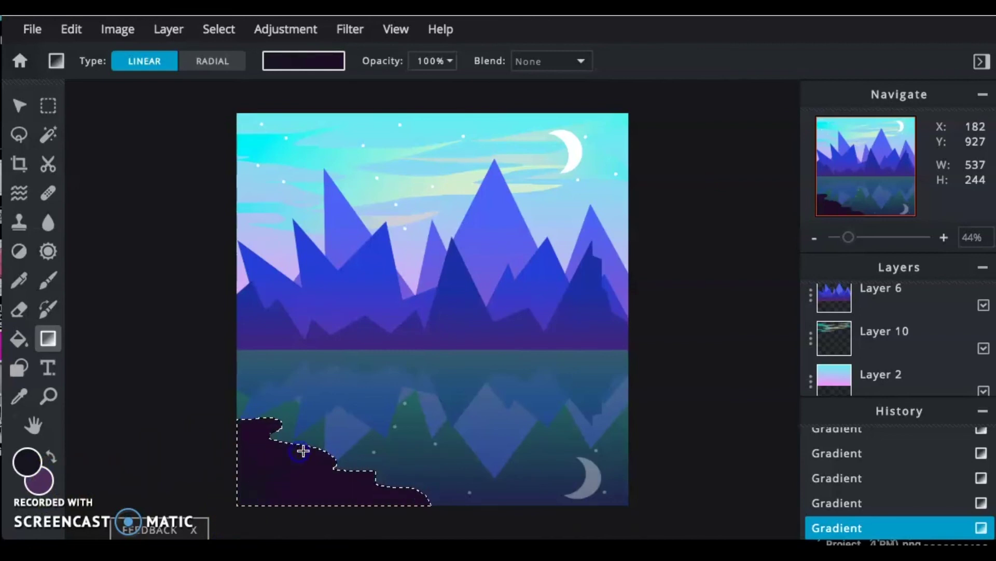
Set lighter purple background and foreground colours
{"action": "left_click", "coordinate": [40, 480]}
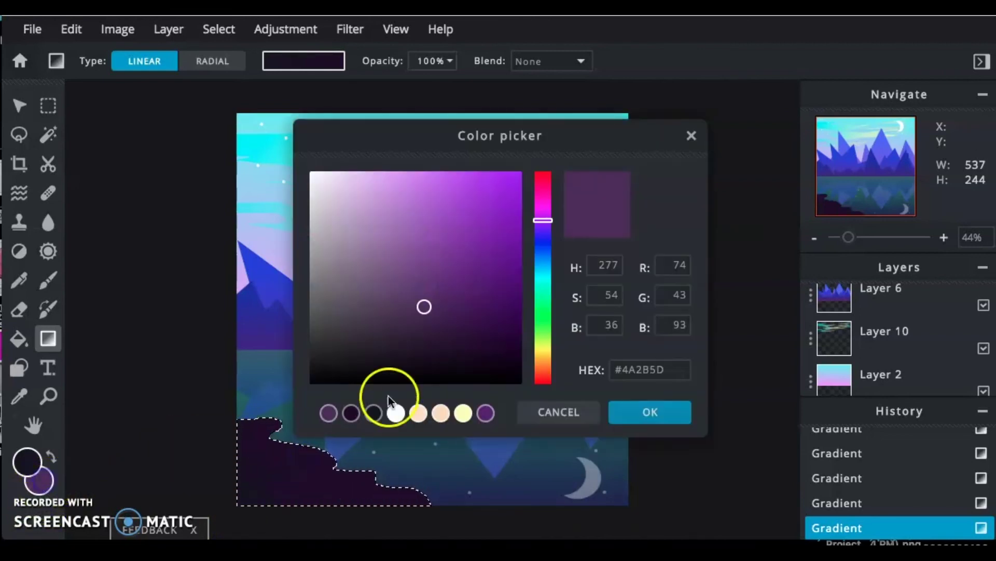
{"action": "left_click", "coordinate": [387, 244]}
{"action": "left_click", "coordinate": [631, 412]}
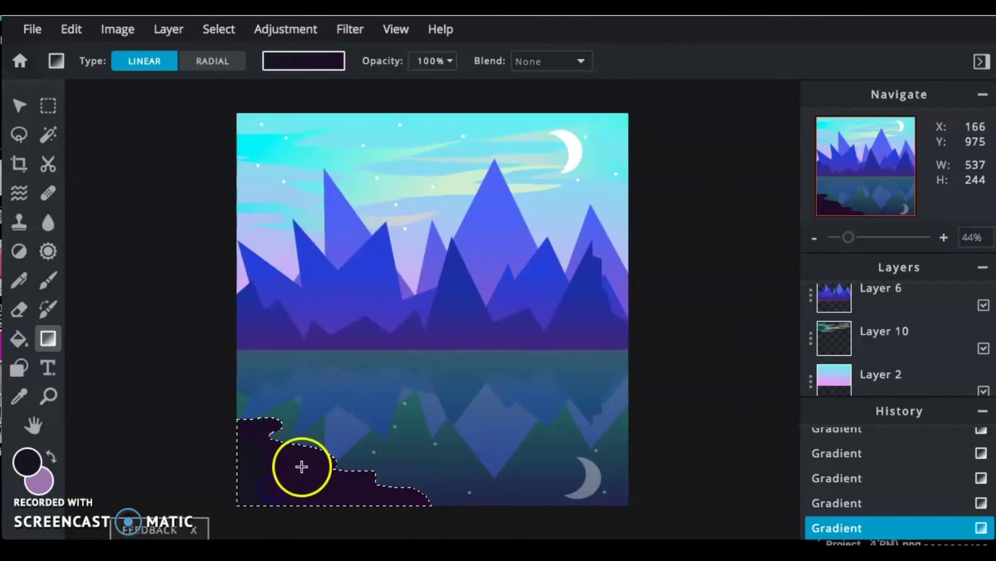
{"action": "scroll", "coordinate": [916, 345], "scroll_direction": "up", "scroll_amount": 4}
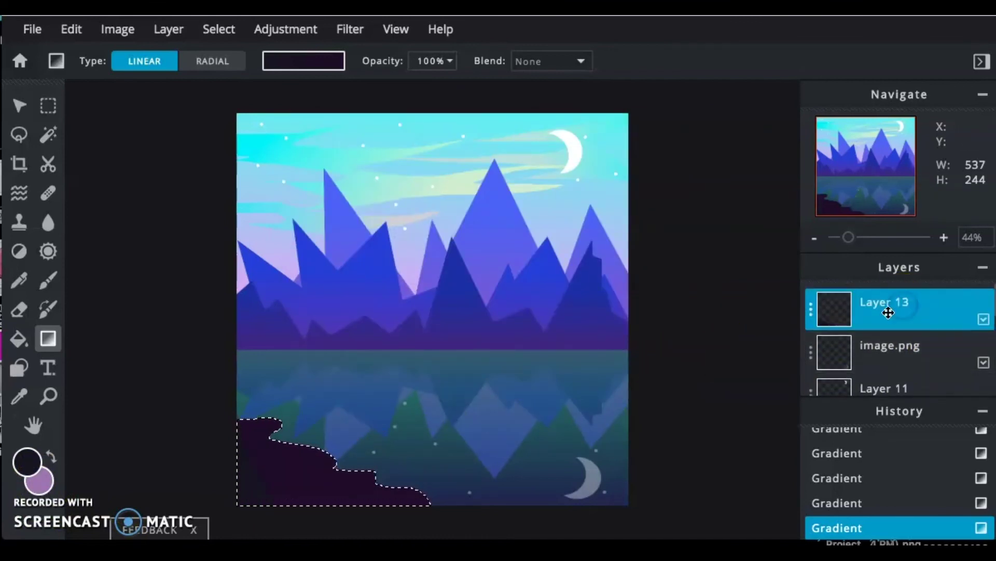
{"action": "left_click", "coordinate": [567, 332]}
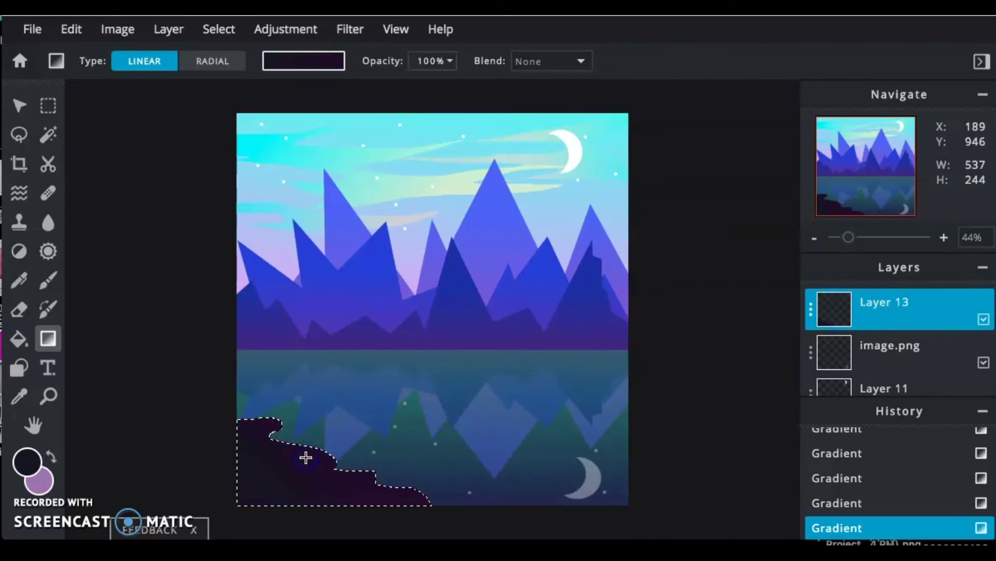
{"action": "left_click", "coordinate": [27, 462]}
{"action": "left_click", "coordinate": [400, 238]}
{"action": "left_click", "coordinate": [644, 415]}
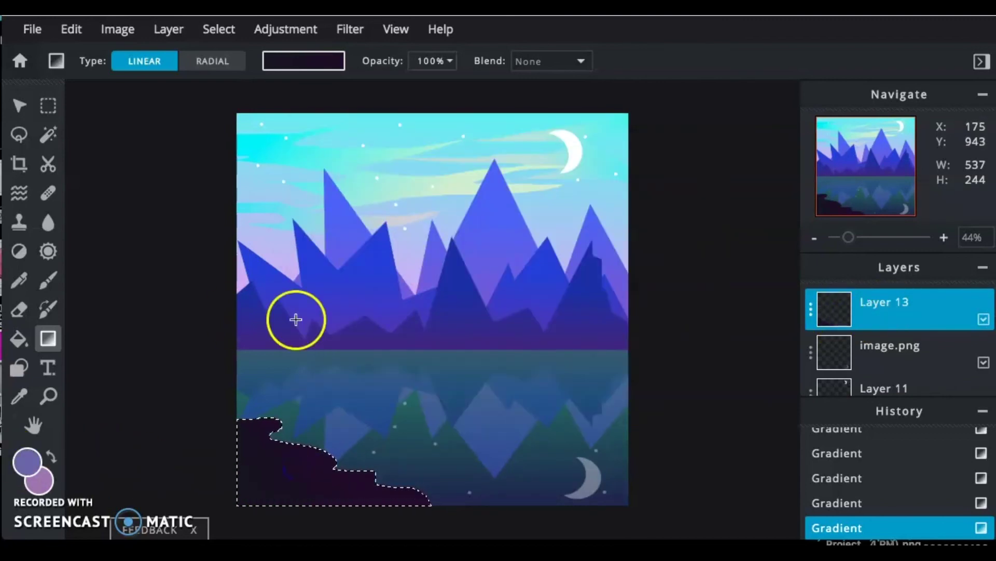
Change the foreground colour to dark navy #222038
{"action": "left_click", "coordinate": [301, 61]}
{"action": "left_click", "coordinate": [289, 227]}
{"action": "left_click", "coordinate": [201, 494]}
{"action": "left_click", "coordinate": [26, 461]}
{"action": "left_click", "coordinate": [398, 338]}
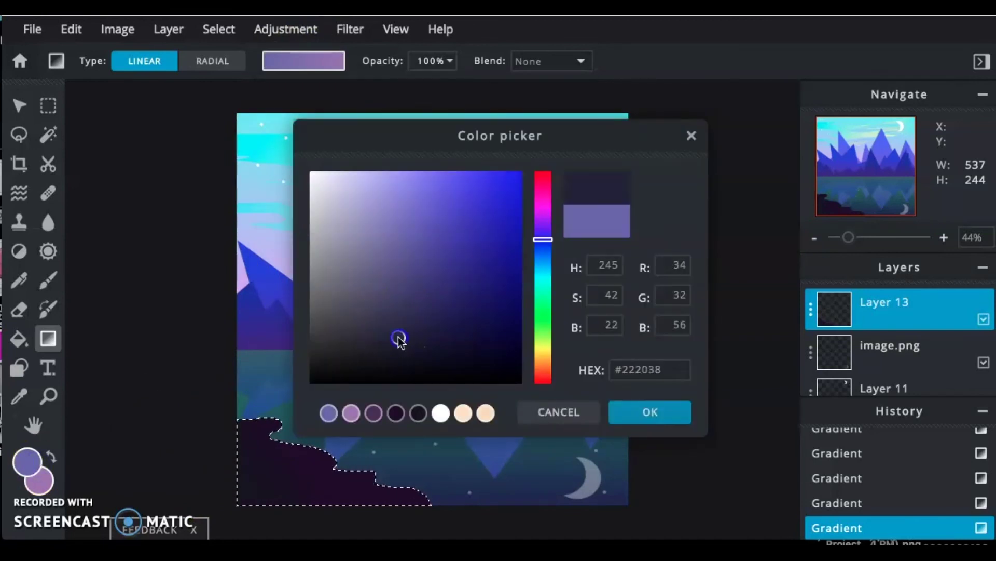
{"action": "left_click", "coordinate": [659, 411]}
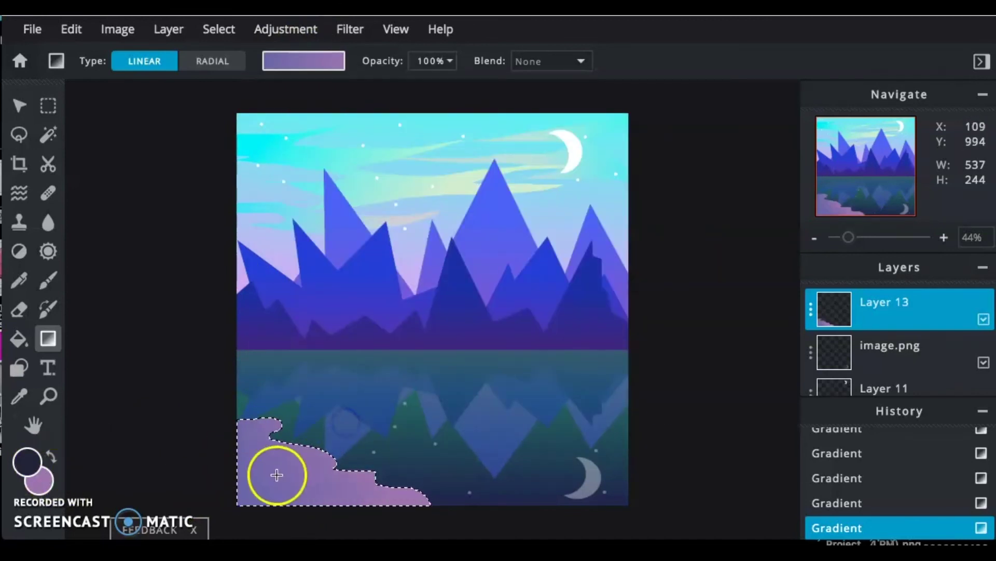
Apply the dark-to-purple gradient preset diagonally across the shoreline, then deselect
{"action": "left_click", "coordinate": [305, 61]}
{"action": "left_click", "coordinate": [292, 236]}
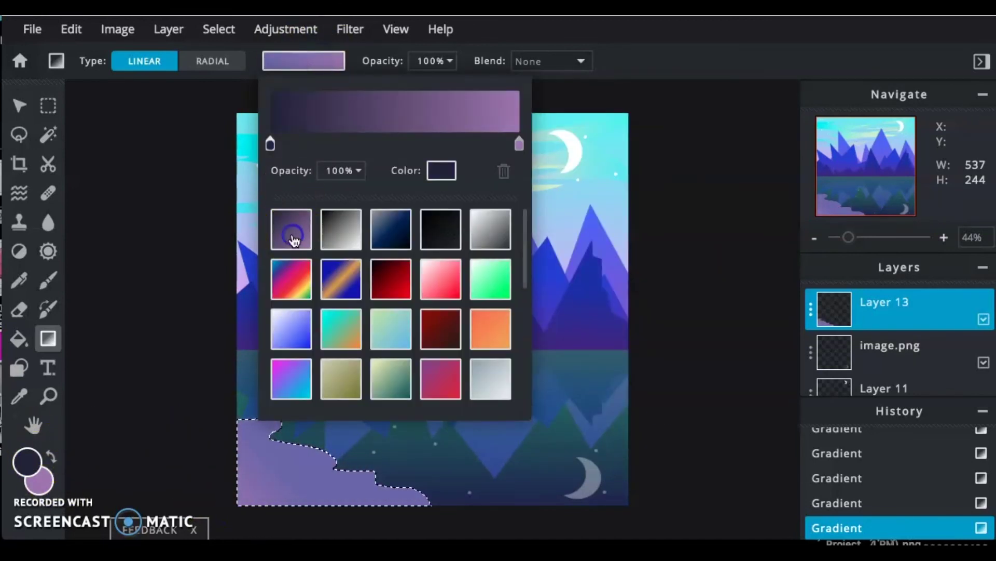
{"action": "left_click", "coordinate": [280, 470]}
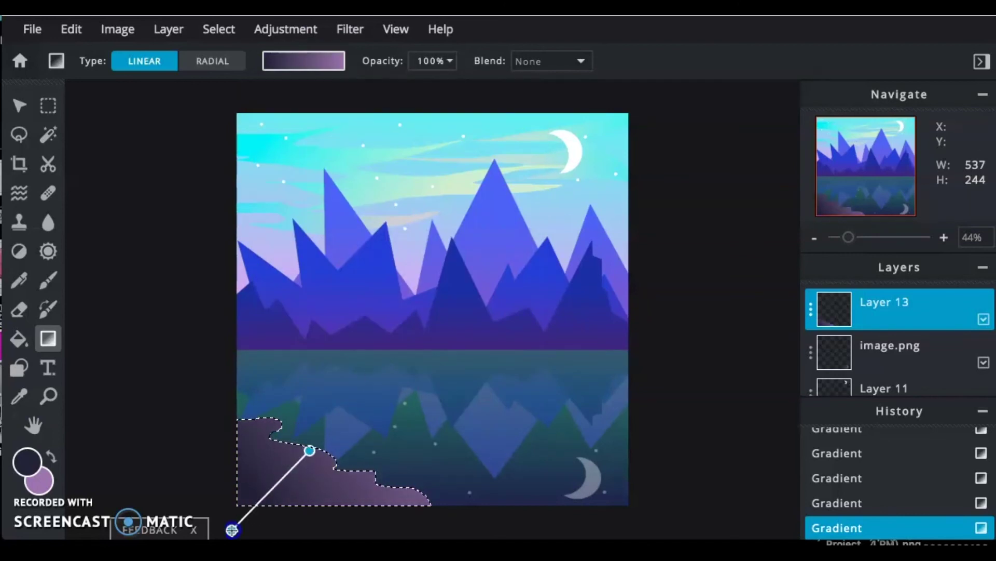
{"action": "left_click_drag", "start_coordinate": [282, 469], "coordinate": [418, 365]}
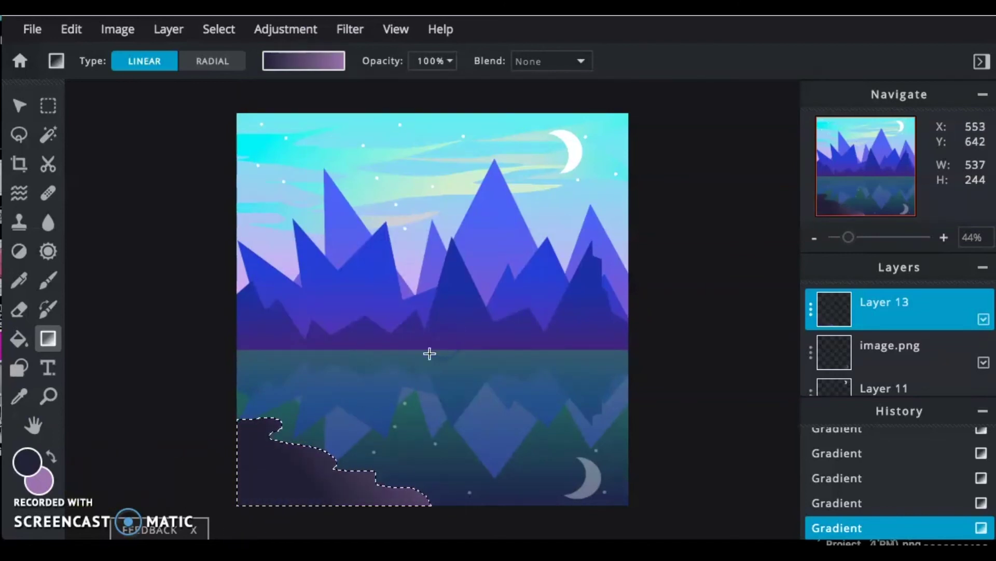
{"action": "left_click", "coordinate": [112, 384]}
{"action": "left_click", "coordinate": [48, 105]}
{"action": "left_click", "coordinate": [133, 274]}
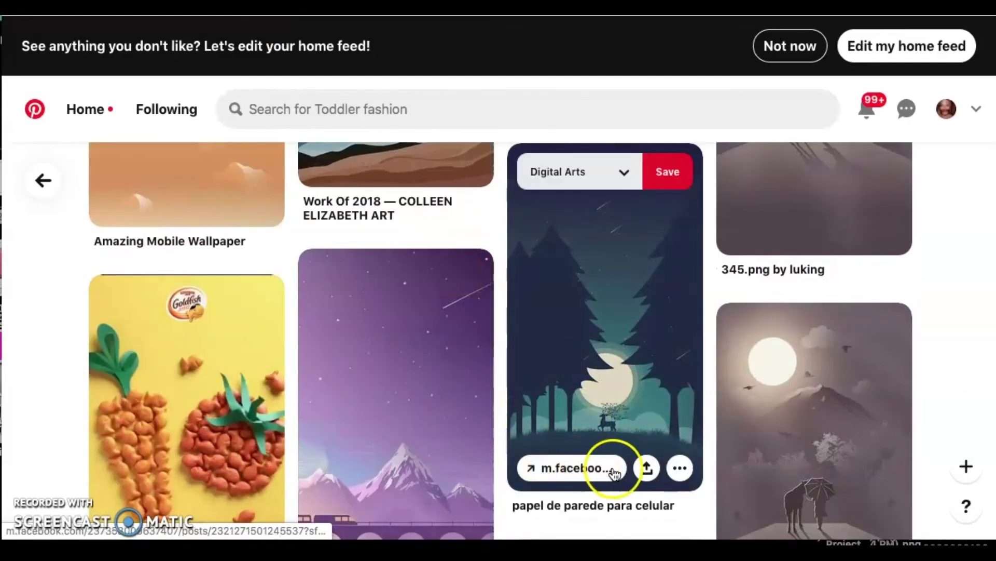
Scroll the Pinterest home feed to browse minimalist landscape pins for reference
{"action": "scroll", "coordinate": [614, 473], "scroll_direction": "down", "scroll_amount": 4}
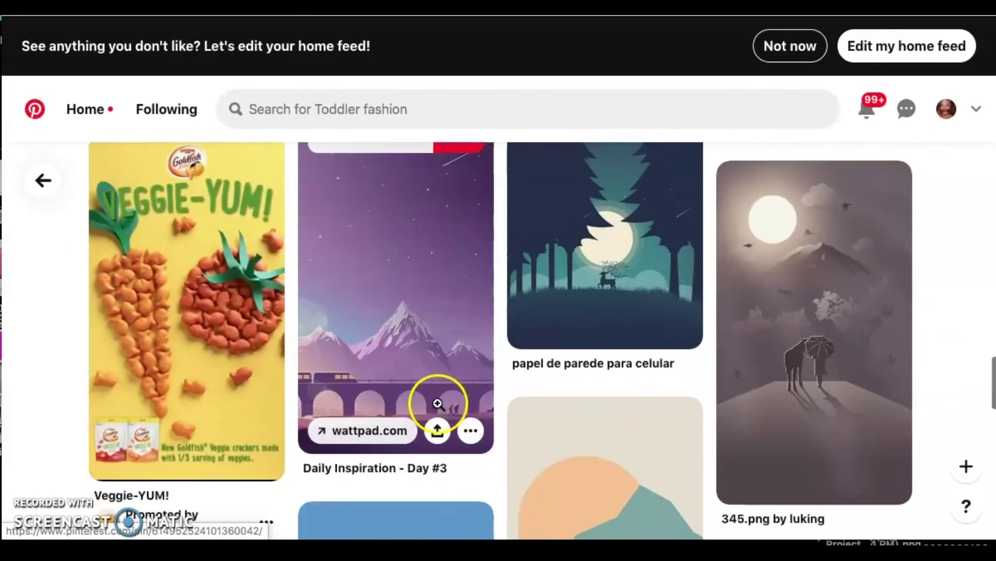
{"action": "scroll", "coordinate": [459, 404], "scroll_direction": "down", "scroll_amount": 3}
{"action": "scroll", "coordinate": [452, 454], "scroll_direction": "down", "scroll_amount": 2}
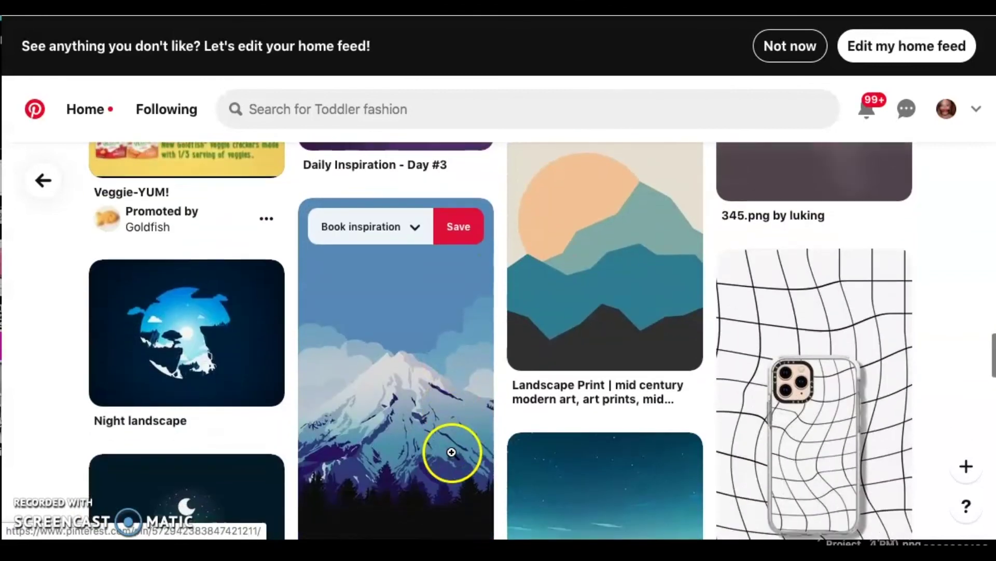
{"action": "scroll", "coordinate": [386, 462], "scroll_direction": "down", "scroll_amount": 3}
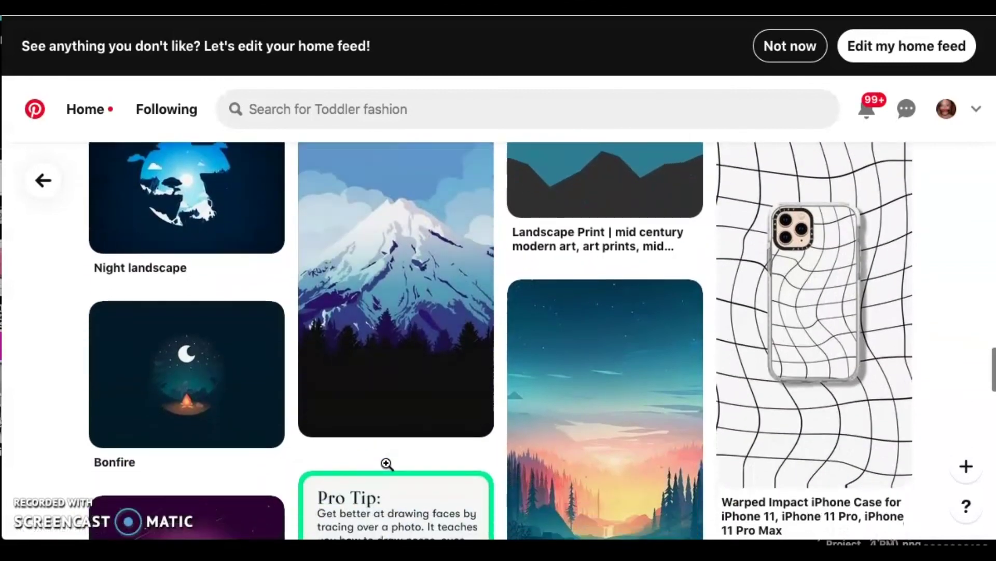
{"action": "scroll", "coordinate": [556, 483], "scroll_direction": "down", "scroll_amount": 2}
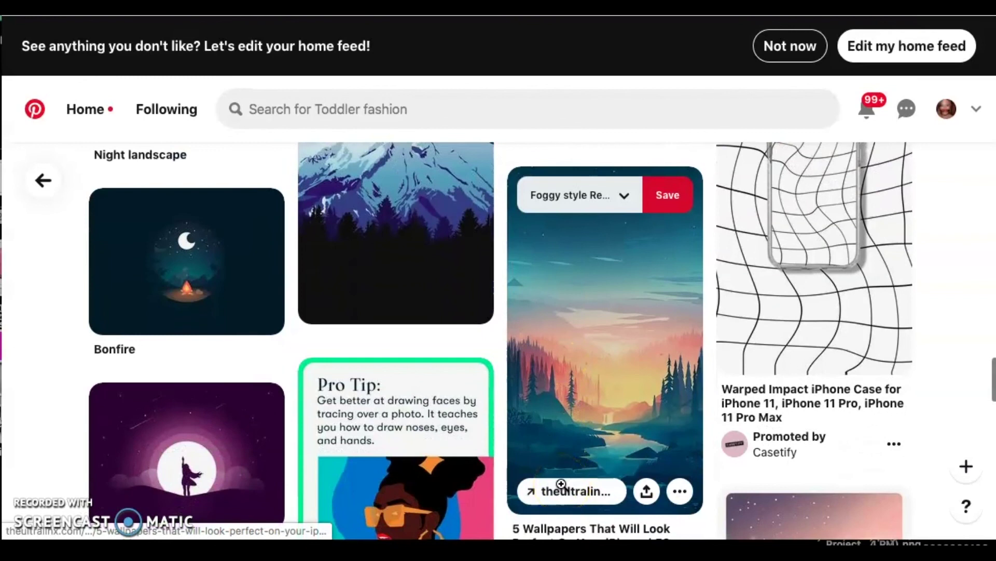
{"action": "scroll", "coordinate": [372, 459], "scroll_direction": "down", "scroll_amount": 10}
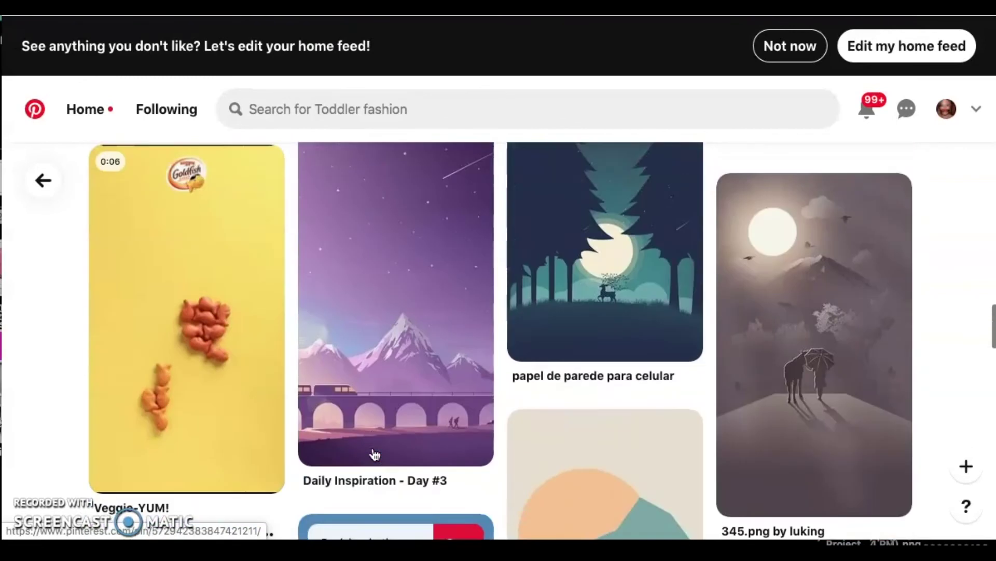
{"action": "scroll", "coordinate": [375, 455], "scroll_direction": "up", "scroll_amount": 15}
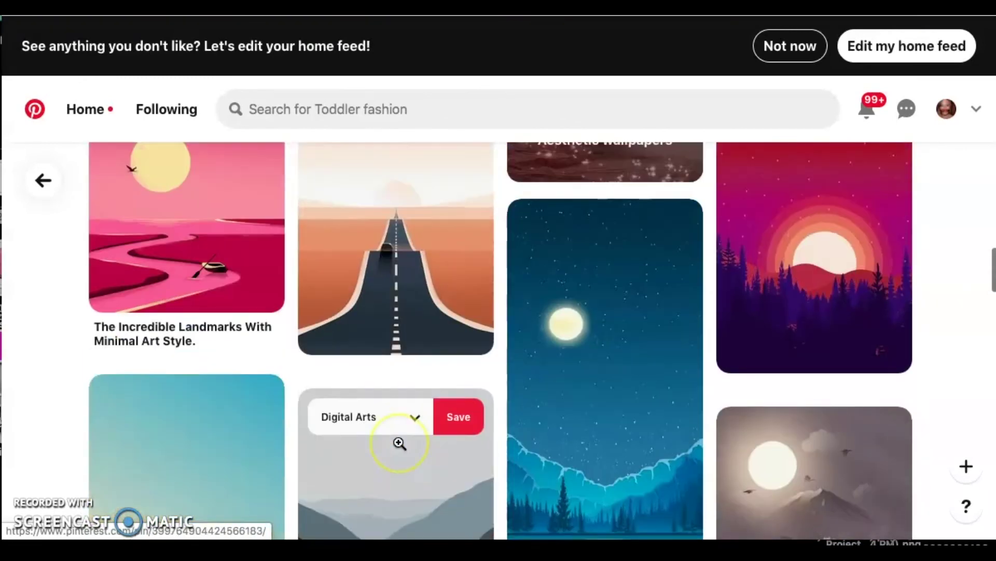
{"action": "scroll", "coordinate": [656, 407], "scroll_direction": "up", "scroll_amount": 6}
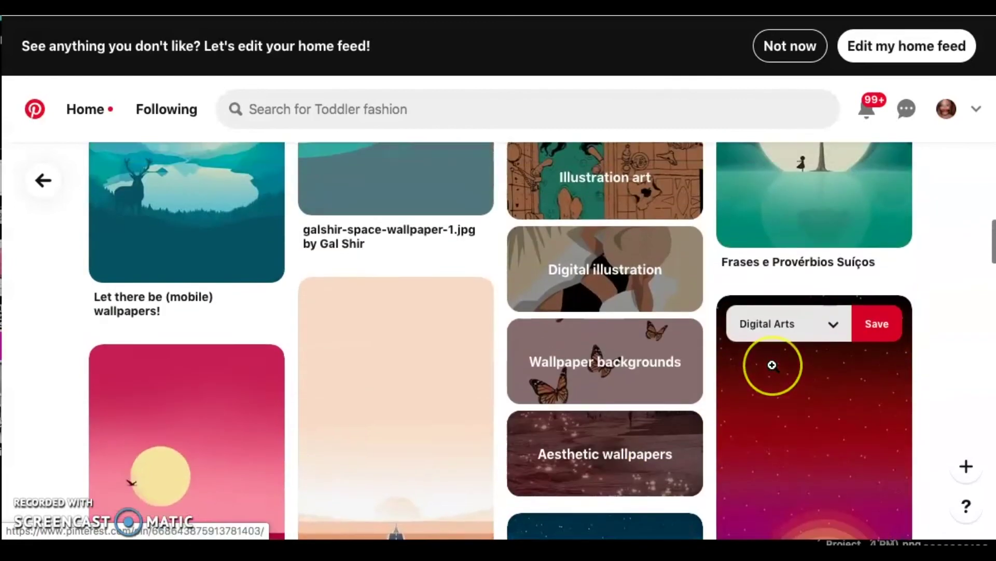
{"action": "scroll", "coordinate": [772, 365], "scroll_direction": "down", "scroll_amount": 5}
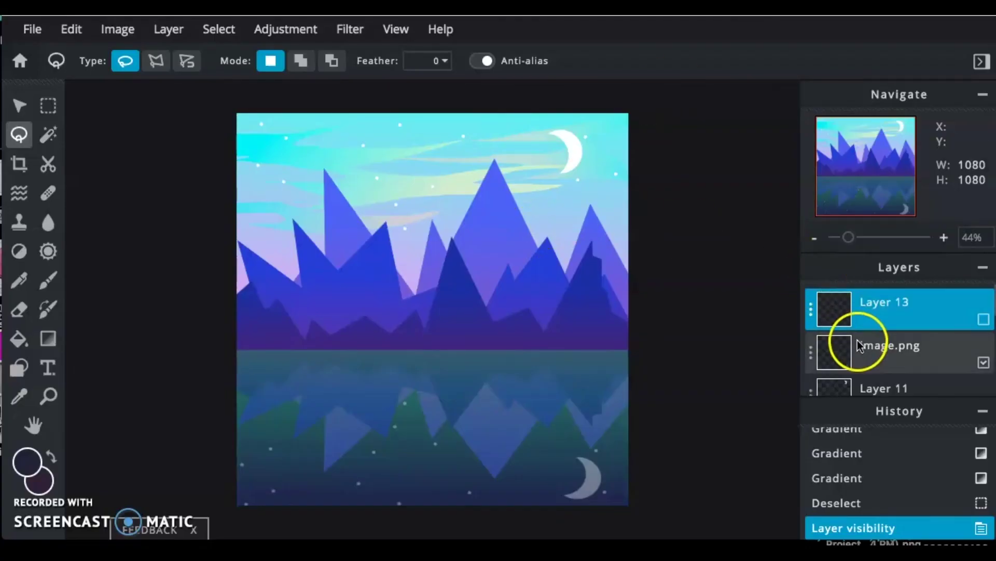
Add empty Layer 14 and load the white-to-blue gradient preset
{"action": "scroll", "coordinate": [906, 382], "scroll_direction": "down", "scroll_amount": 5}
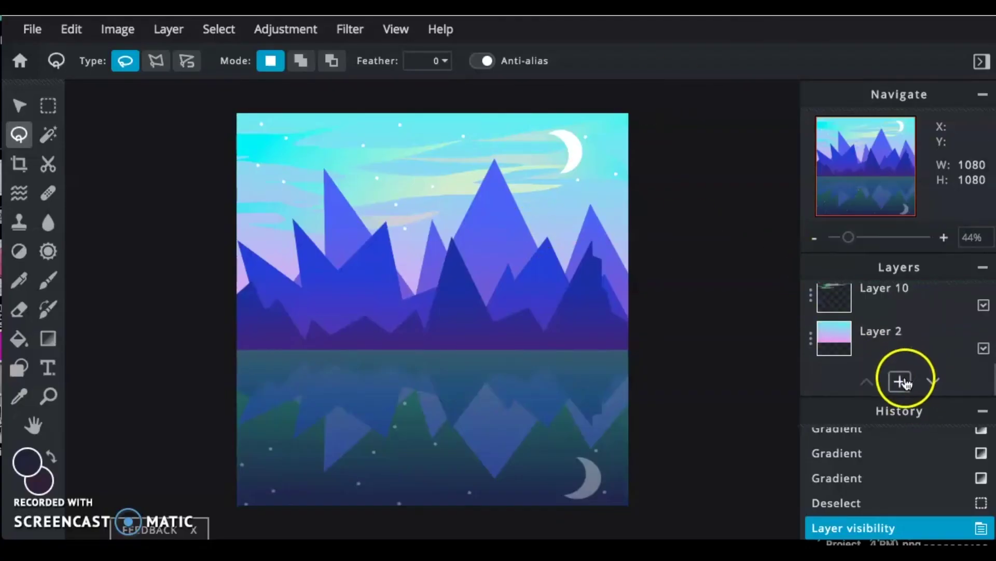
{"action": "left_click", "coordinate": [900, 380]}
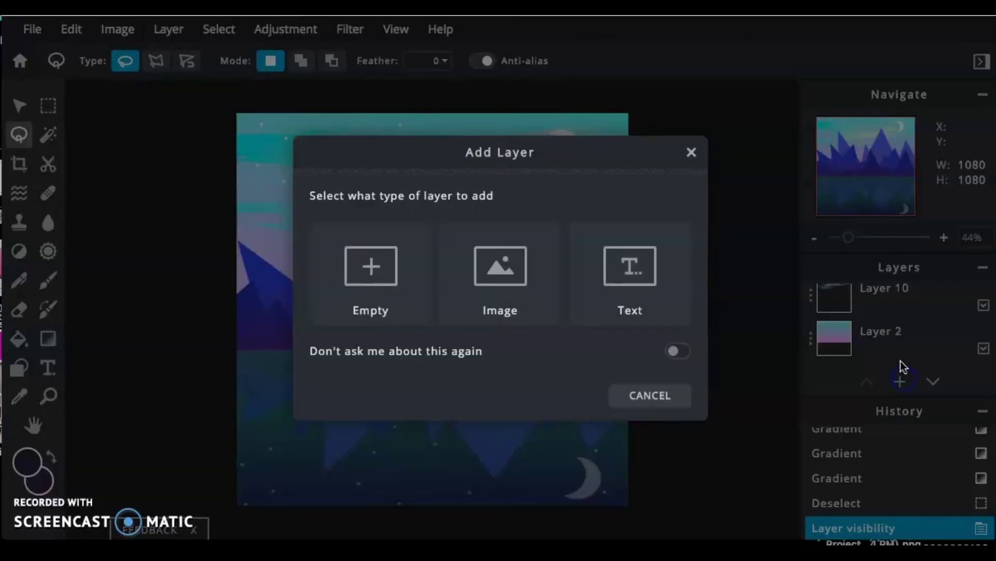
{"action": "left_click", "coordinate": [378, 272]}
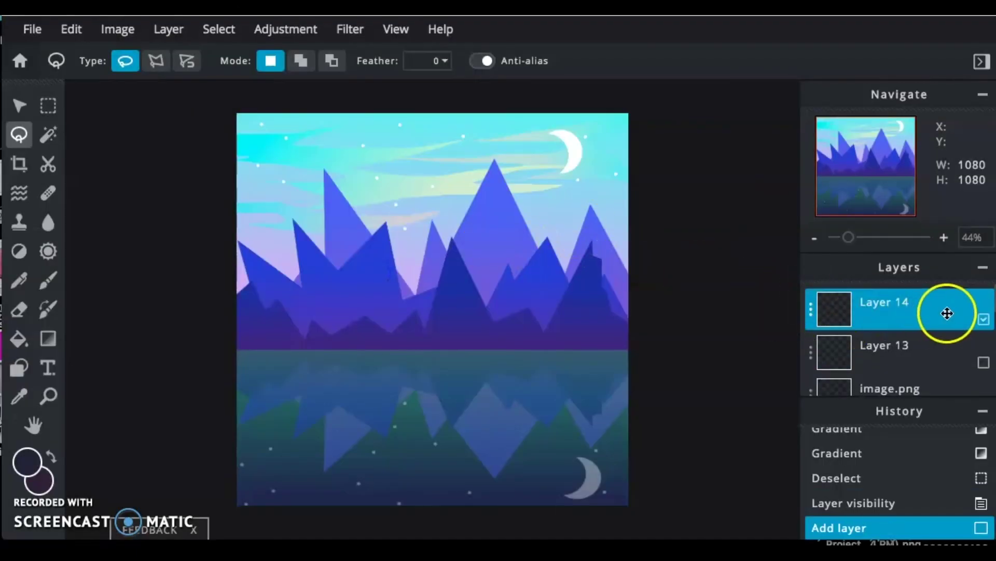
{"action": "left_click", "coordinate": [55, 340]}
{"action": "left_click", "coordinate": [314, 61]}
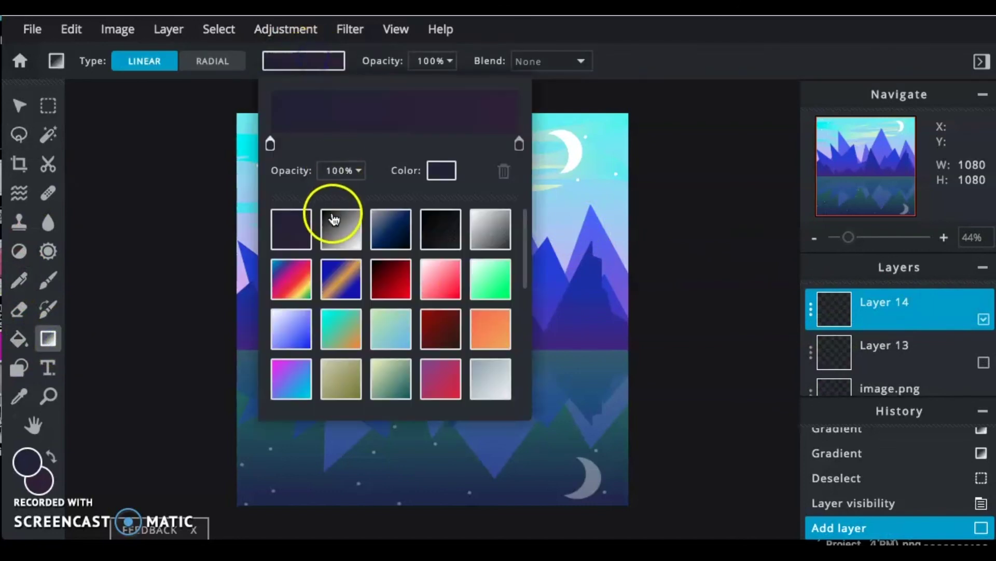
{"action": "left_click", "coordinate": [335, 283]}
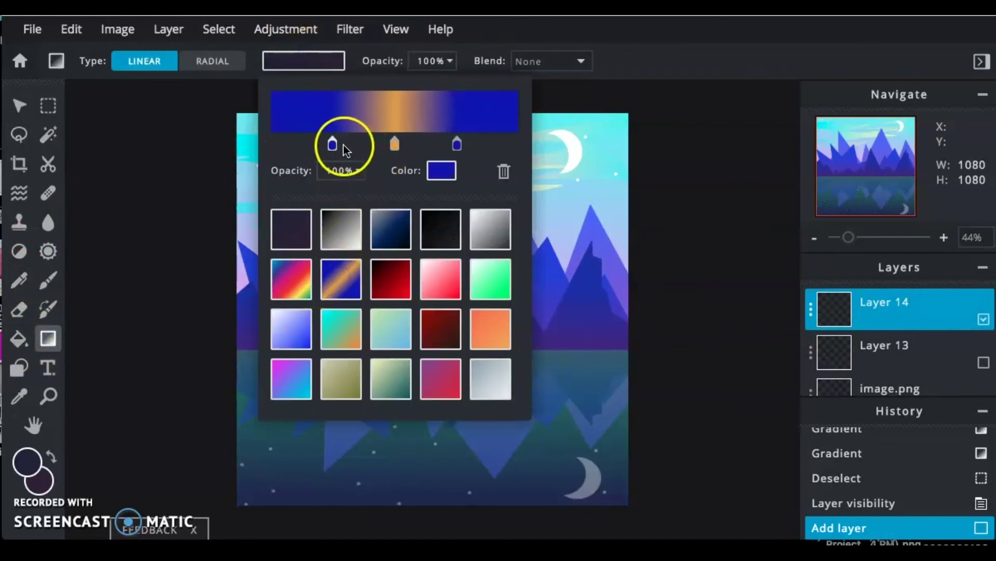
{"action": "left_click", "coordinate": [289, 327]}
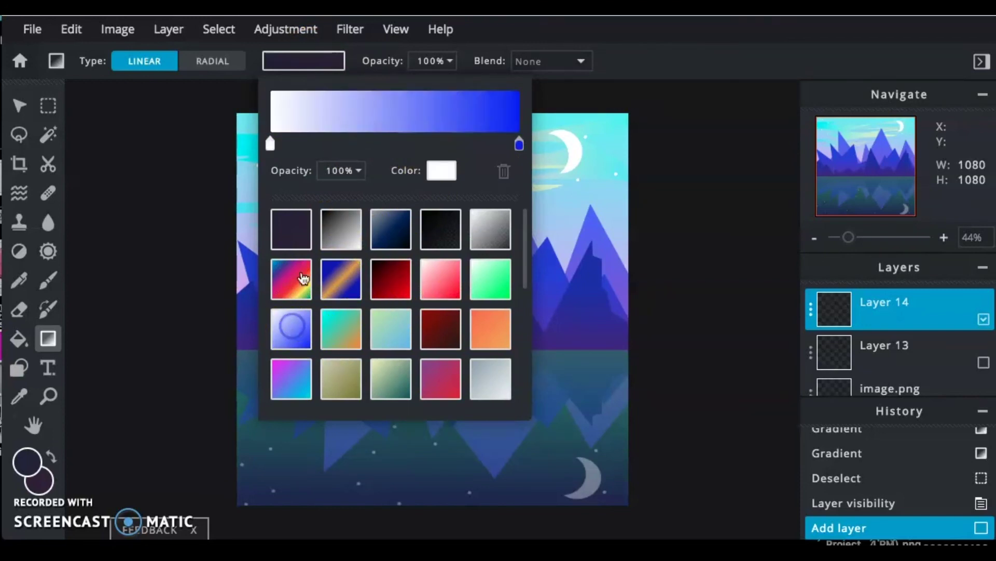
Add two gradient stops and colour the middle stop gold
{"action": "left_click", "coordinate": [338, 145]}
{"action": "left_click", "coordinate": [409, 145]}
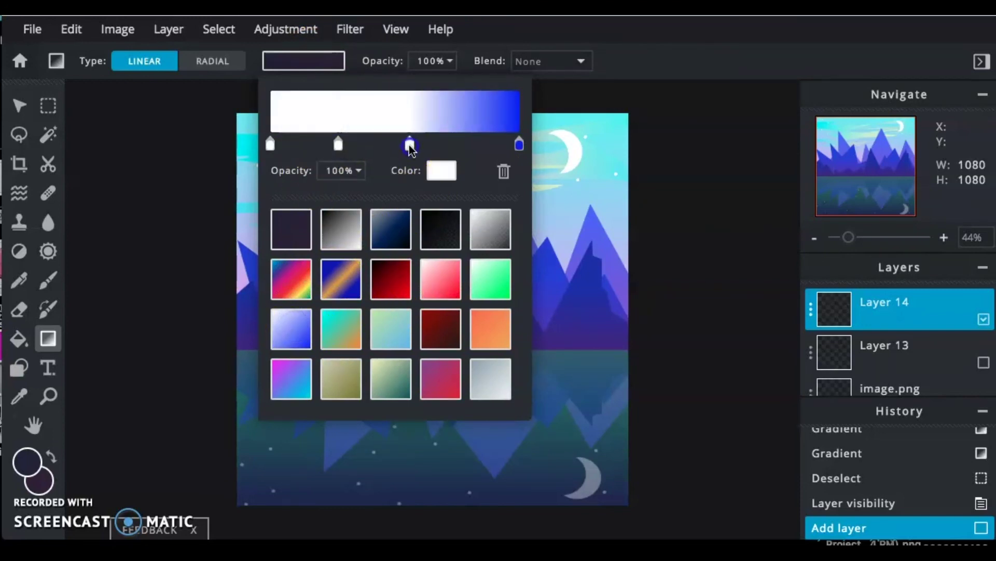
{"action": "left_click", "coordinate": [340, 146]}
{"action": "left_click", "coordinate": [442, 180]}
{"action": "left_click", "coordinate": [465, 208]}
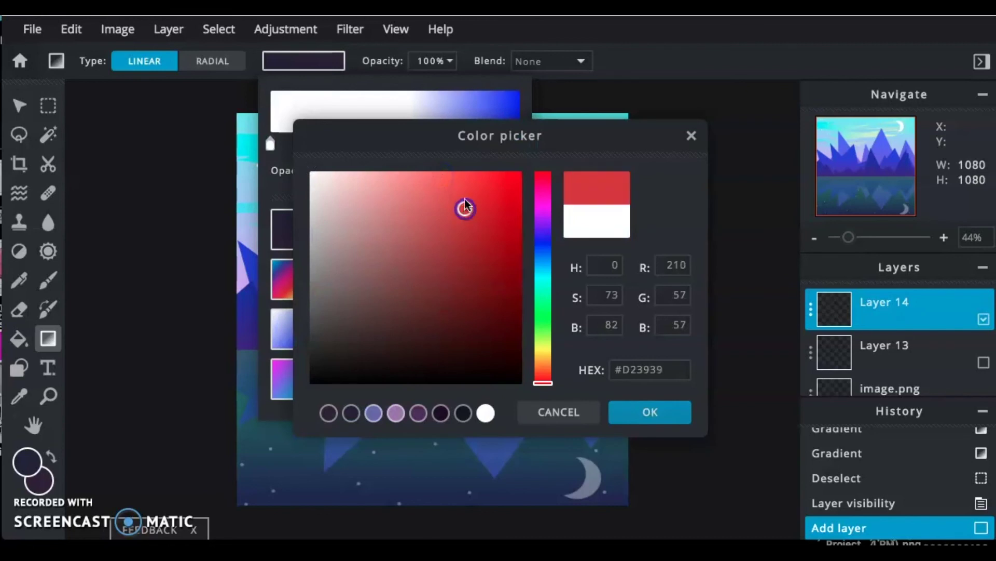
{"action": "left_click", "coordinate": [659, 414]}
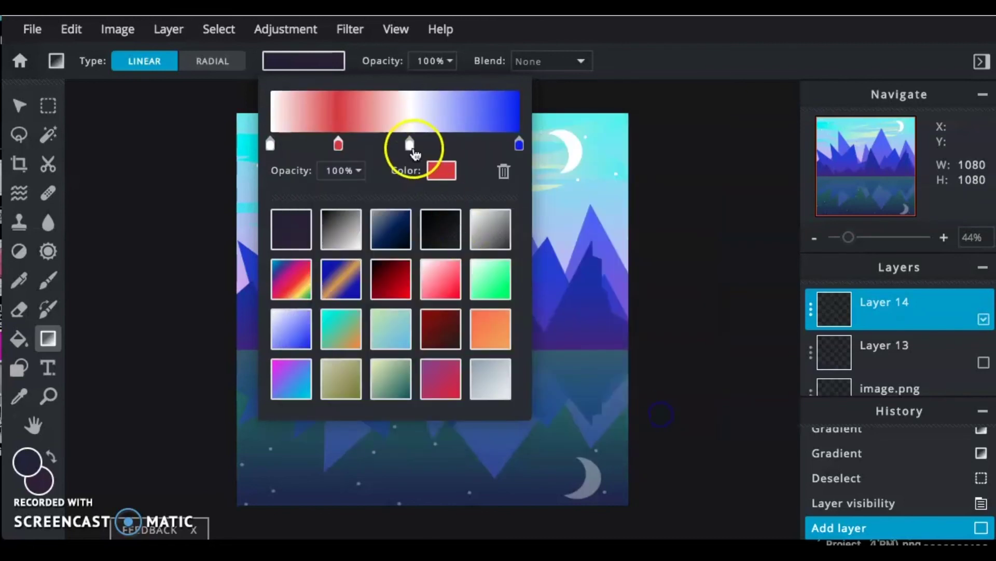
{"action": "left_click", "coordinate": [441, 170]}
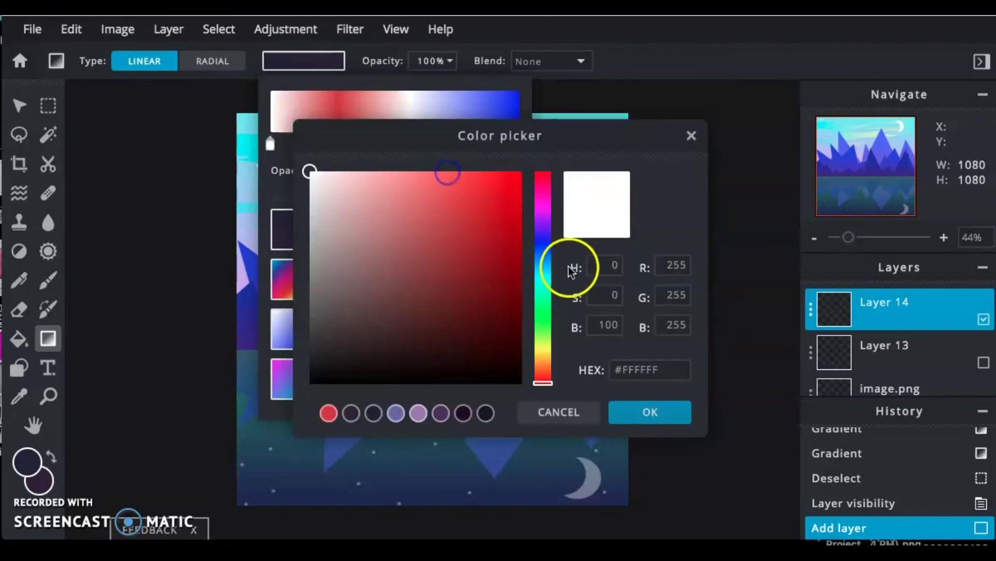
{"action": "left_click", "coordinate": [543, 355]}
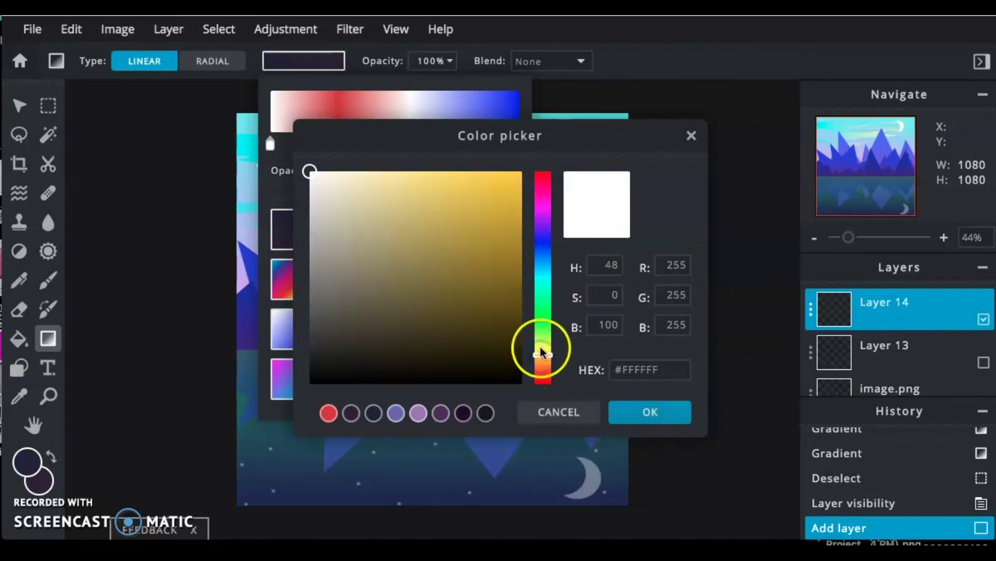
{"action": "left_click", "coordinate": [499, 217]}
{"action": "left_click", "coordinate": [655, 412]}
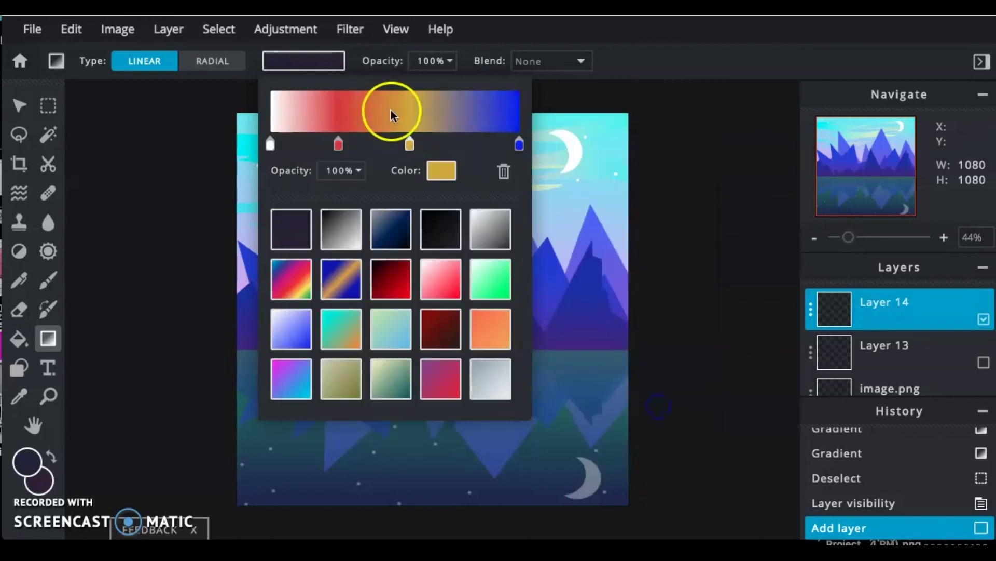
Make the end stop yellow #FFFF00 and slide the gold stop toward it
{"action": "left_click", "coordinate": [519, 144]}
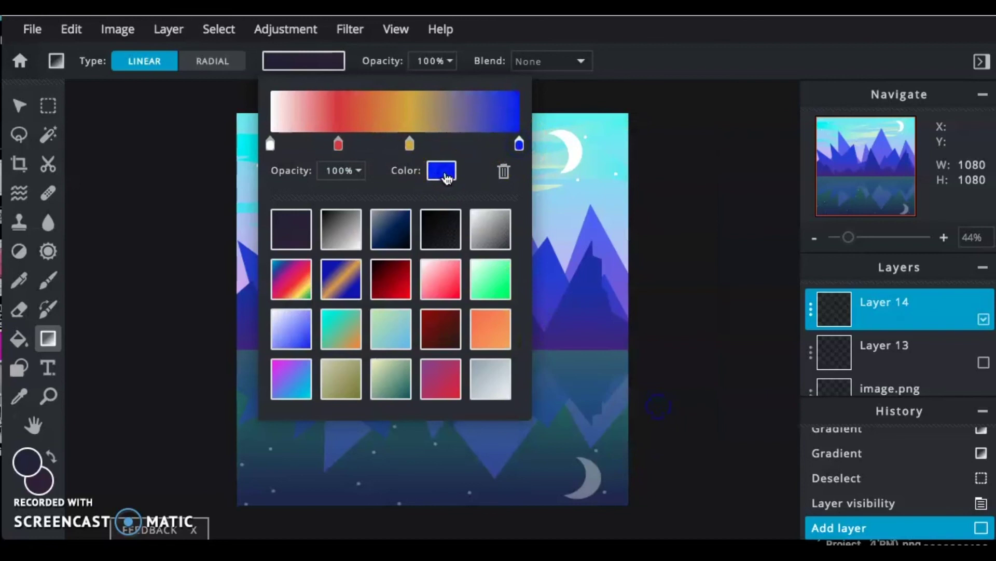
{"action": "left_click", "coordinate": [446, 176]}
{"action": "left_click", "coordinate": [544, 192]}
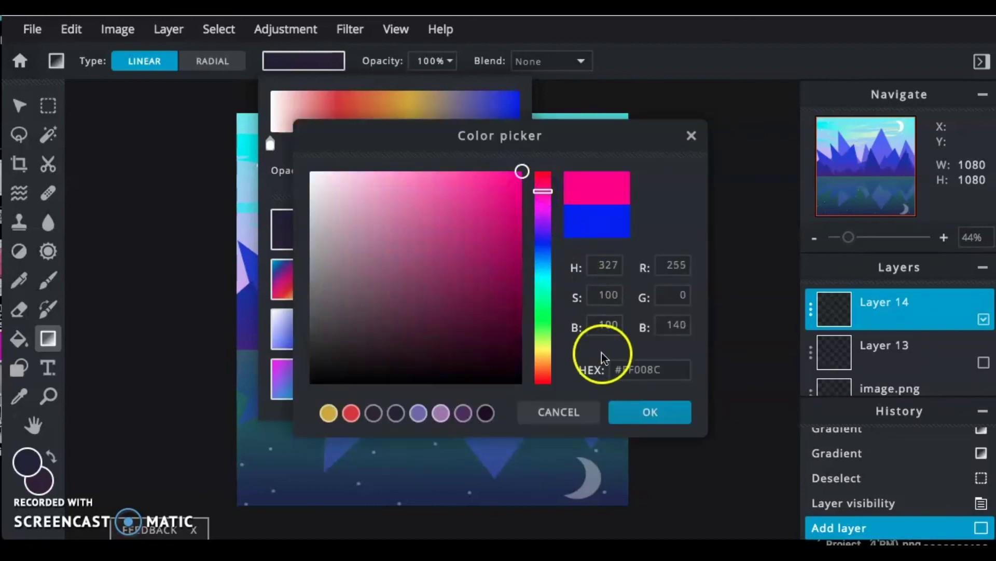
{"action": "left_click", "coordinate": [543, 349]}
{"action": "left_click", "coordinate": [681, 421]}
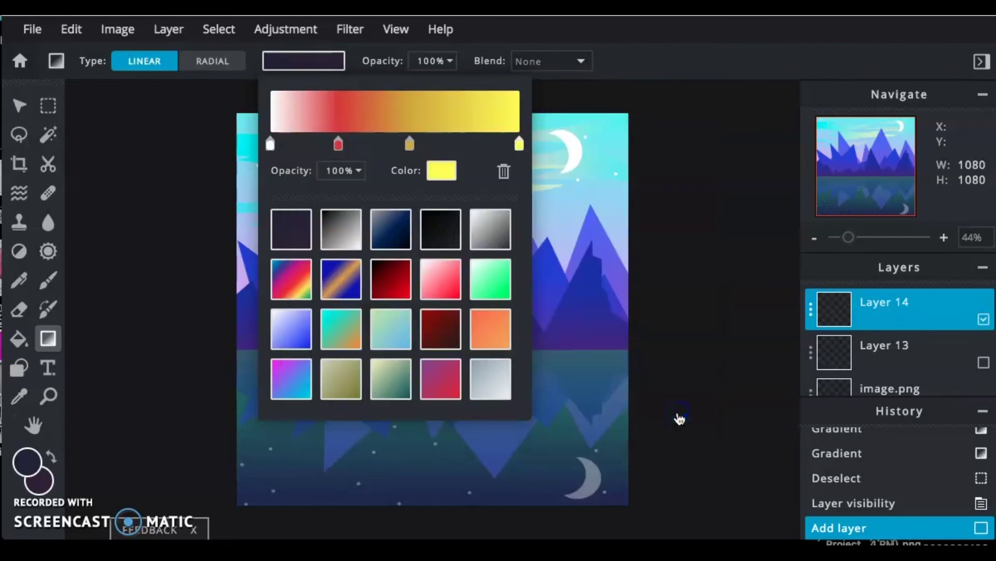
{"action": "left_click_drag", "start_coordinate": [409, 143], "coordinate": [444, 147]}
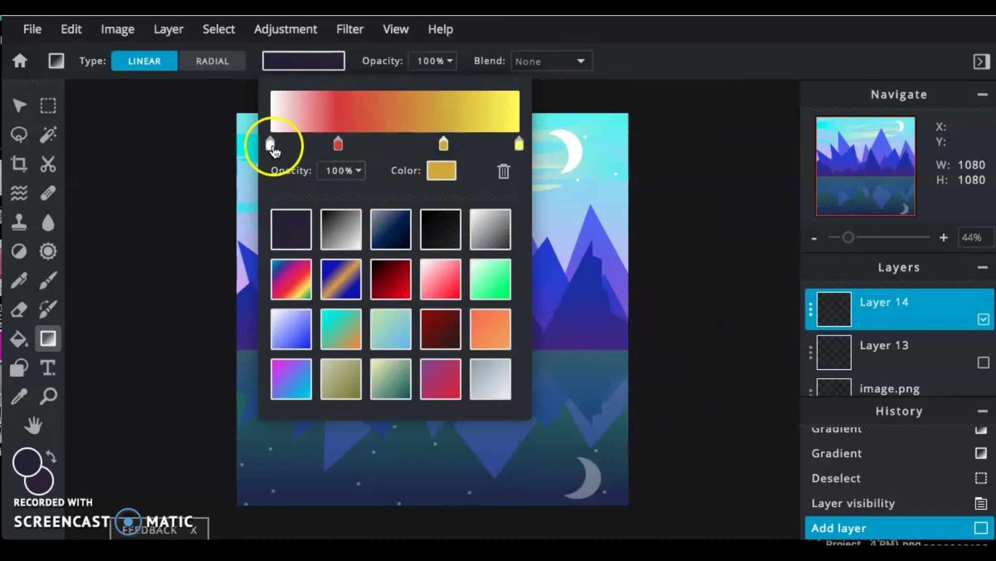
Set the starting gradient stop to dark plum #63034E
{"action": "left_click", "coordinate": [270, 145]}
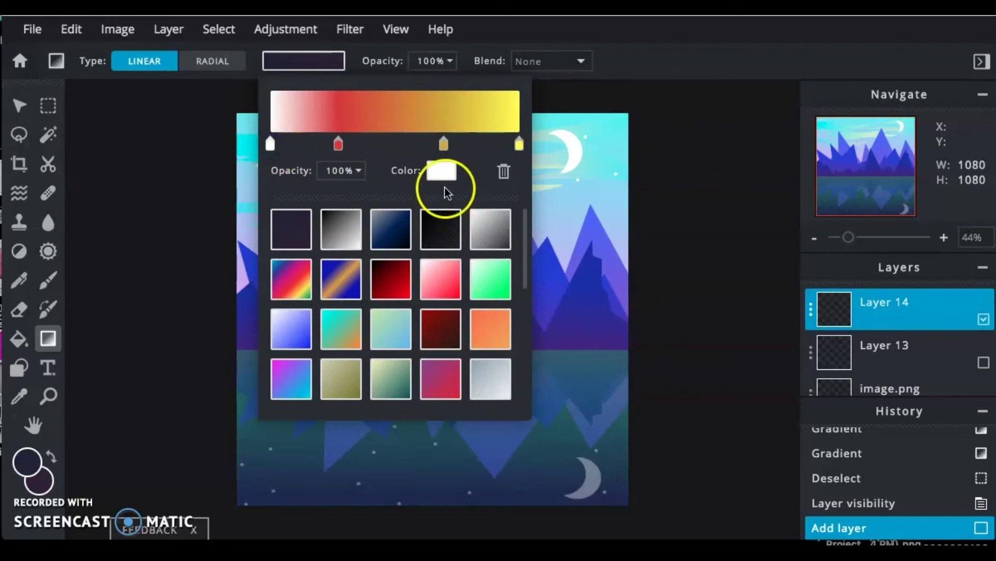
{"action": "left_click", "coordinate": [446, 167]}
{"action": "left_click_drag", "start_coordinate": [534, 278], "coordinate": [542, 202]}
{"action": "left_click", "coordinate": [516, 299]}
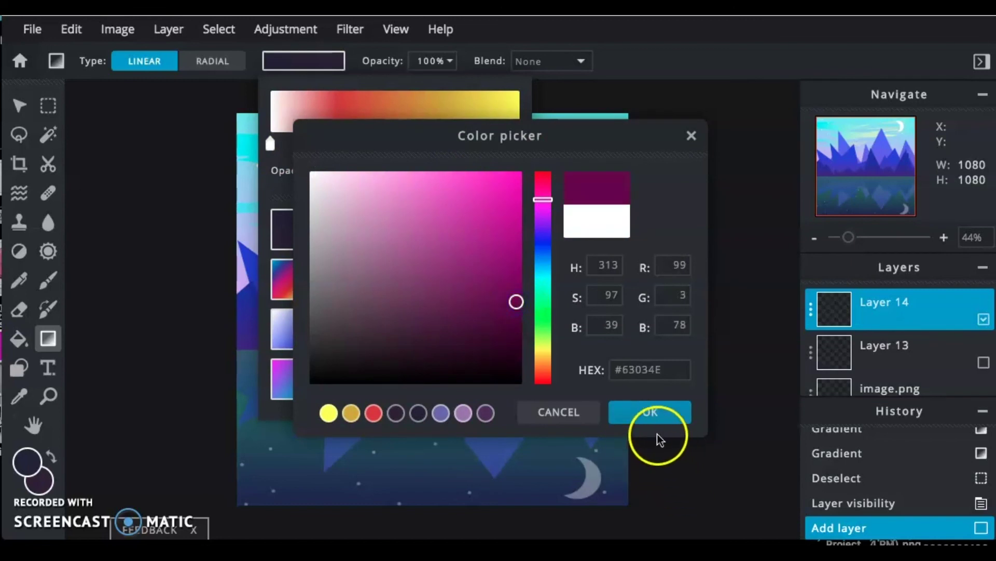
{"action": "left_click", "coordinate": [650, 415]}
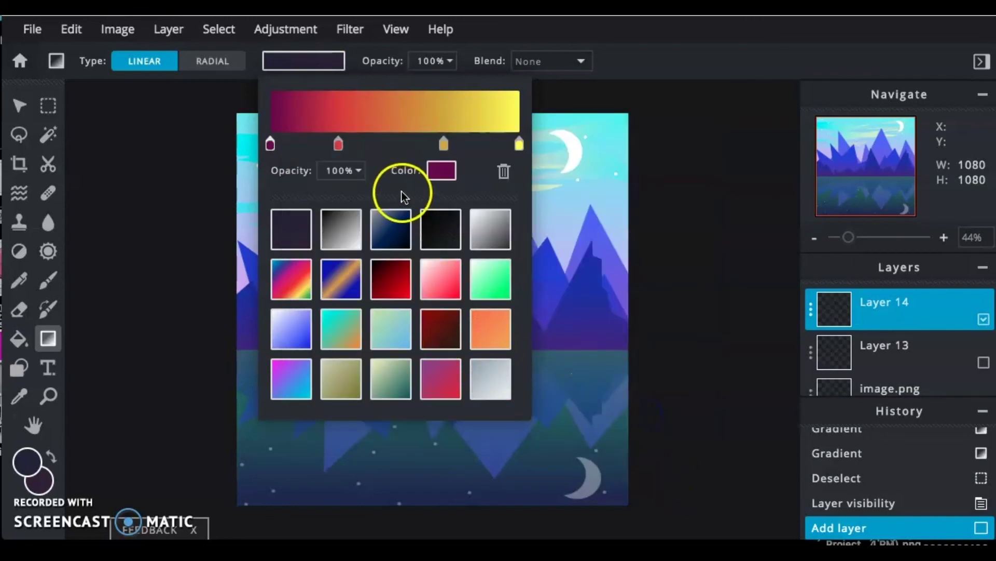
Draw the sunset gradient on Layer 14, move it below Layer 2, hide Layer 2, and redraw it top to bottom
{"action": "left_click", "coordinate": [657, 173]}
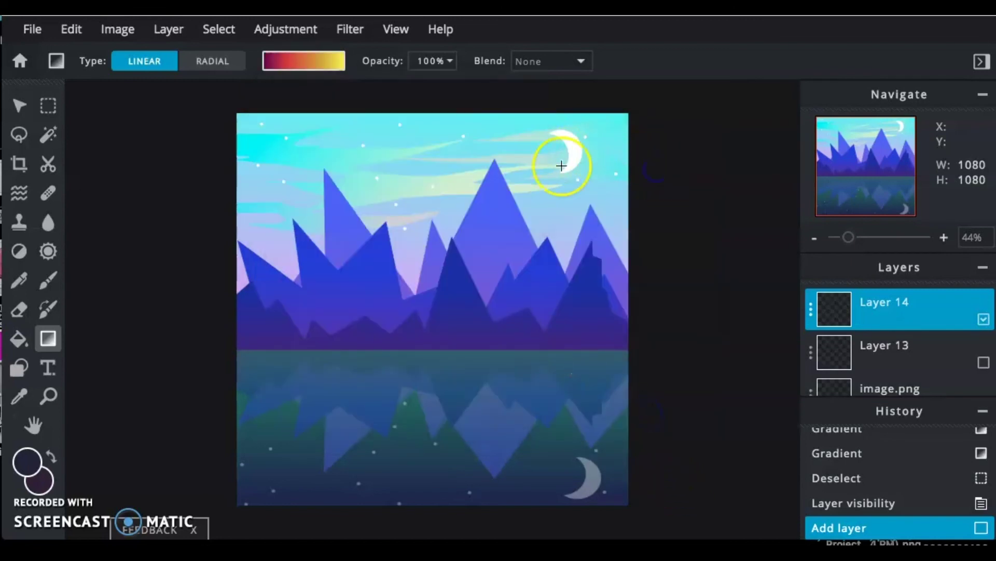
{"action": "left_click_drag", "start_coordinate": [467, 147], "coordinate": [446, 193]}
{"action": "left_click_drag", "start_coordinate": [423, 444], "coordinate": [425, 138]}
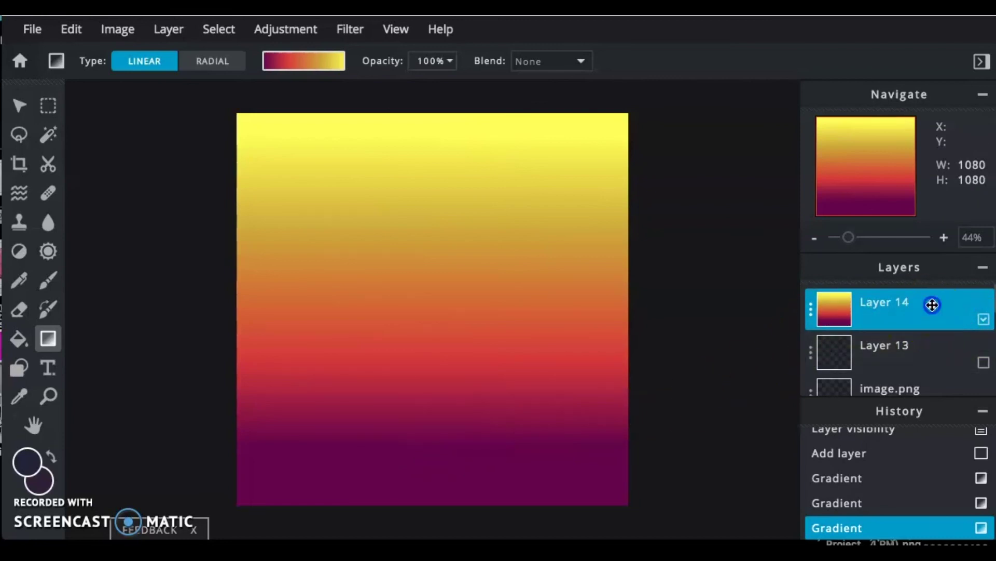
{"action": "scroll", "coordinate": [932, 305], "scroll_direction": "down", "scroll_amount": 5}
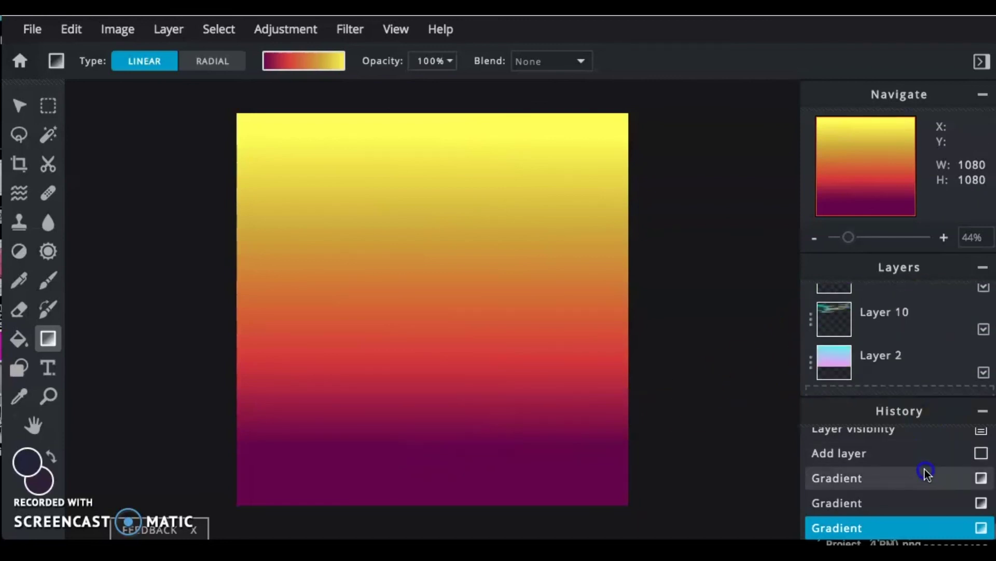
{"action": "left_click_drag", "start_coordinate": [928, 472], "coordinate": [914, 324]}
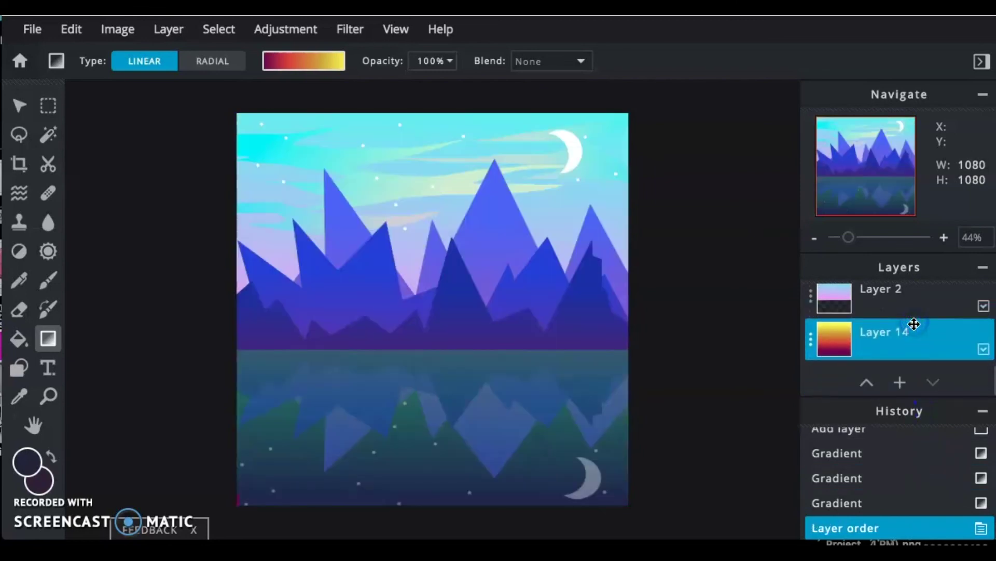
{"action": "left_click", "coordinate": [983, 307]}
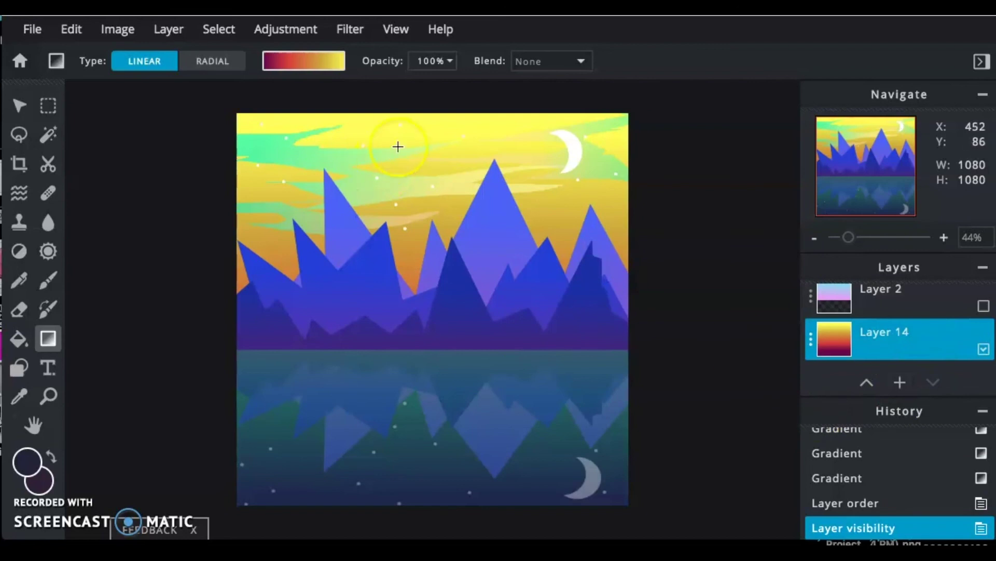
{"action": "left_click_drag", "start_coordinate": [416, 133], "coordinate": [417, 335]}
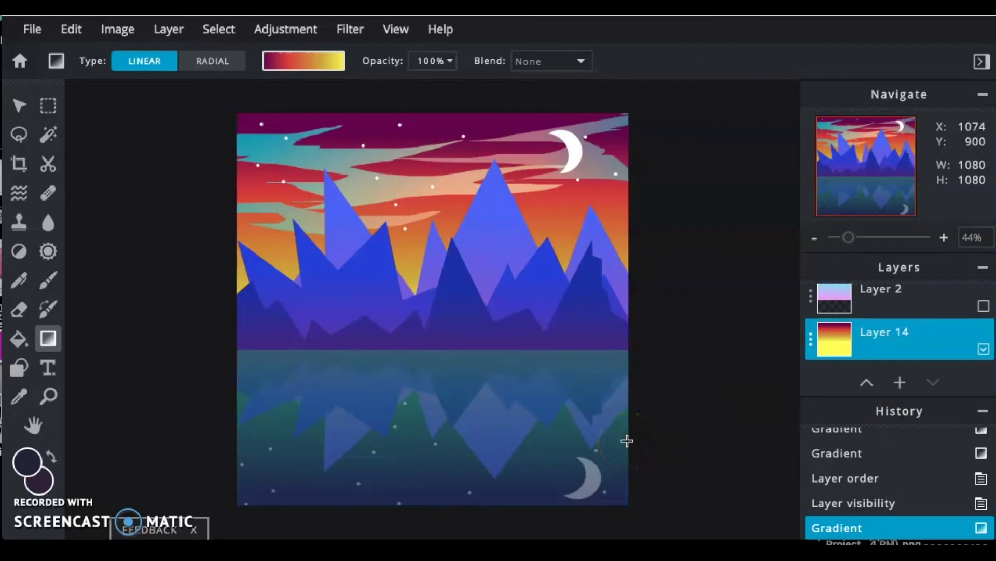
{"action": "scroll", "coordinate": [874, 360], "scroll_direction": "up", "scroll_amount": 2}
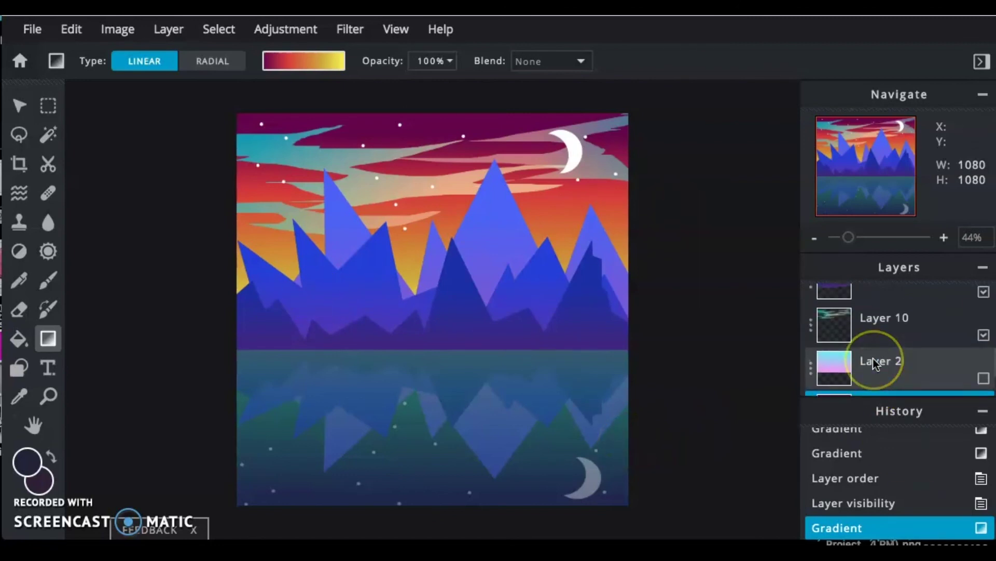
Lower the Layer 10 clouds' transparency to 31 in its layer settings
{"action": "left_click", "coordinate": [906, 325]}
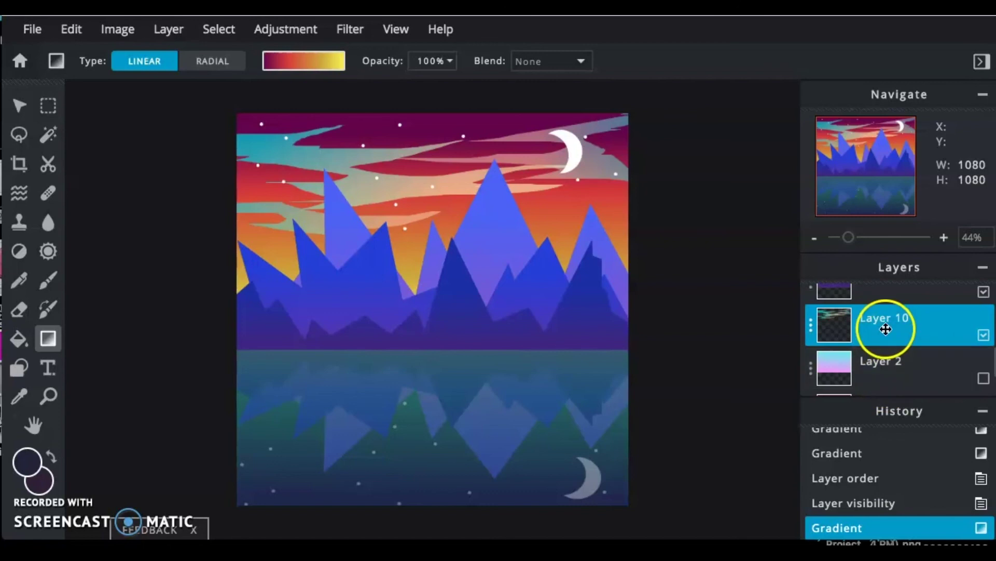
{"action": "double_click", "coordinate": [908, 328]}
{"action": "left_click_drag", "start_coordinate": [789, 361], "coordinate": [684, 361]}
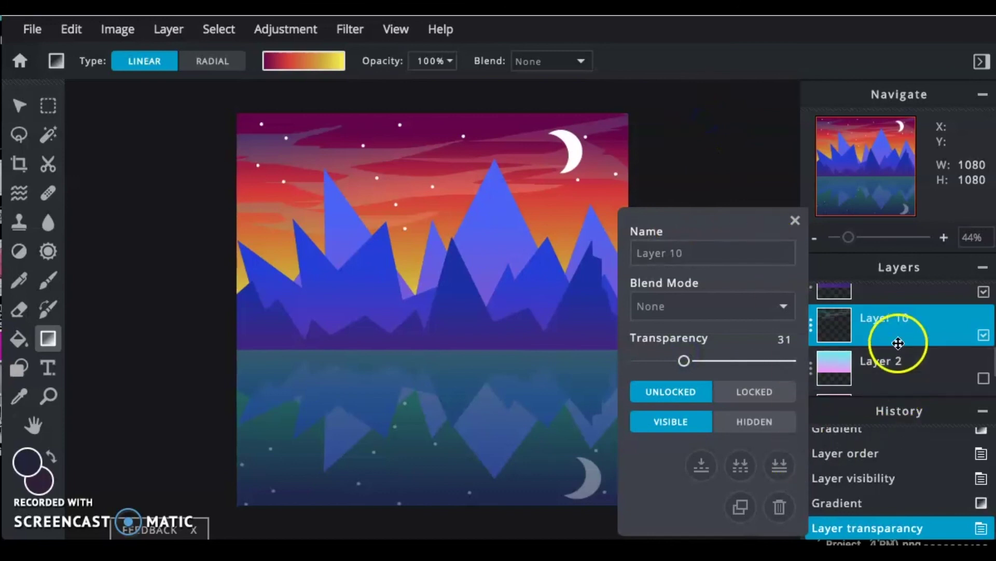
{"action": "left_click", "coordinate": [795, 220]}
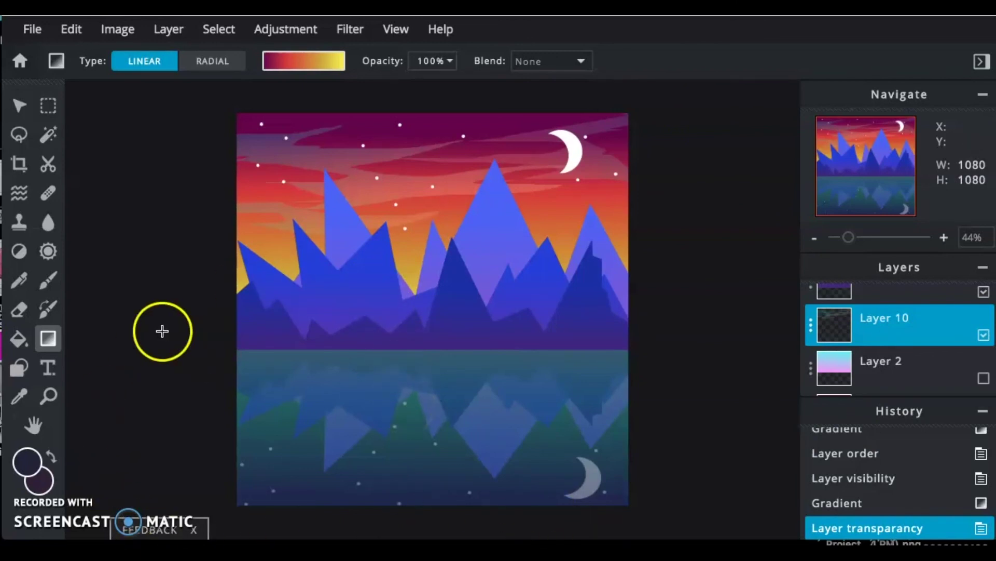
Select the Shape tool and set the foreground colour to muted violet #575381
{"action": "left_click", "coordinate": [20, 367]}
{"action": "left_click", "coordinate": [262, 392]}
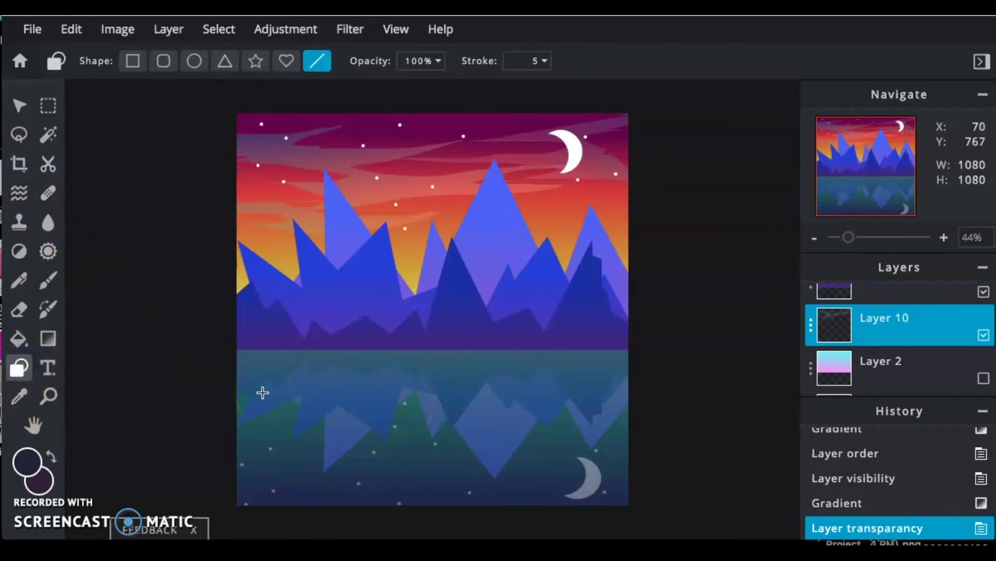
{"action": "left_click", "coordinate": [29, 197]}
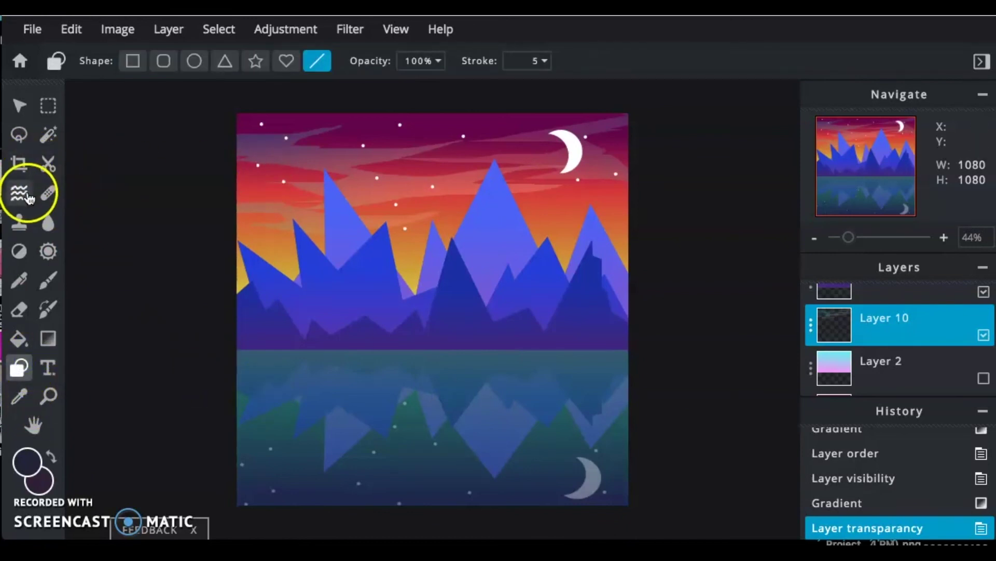
{"action": "left_click", "coordinate": [28, 461]}
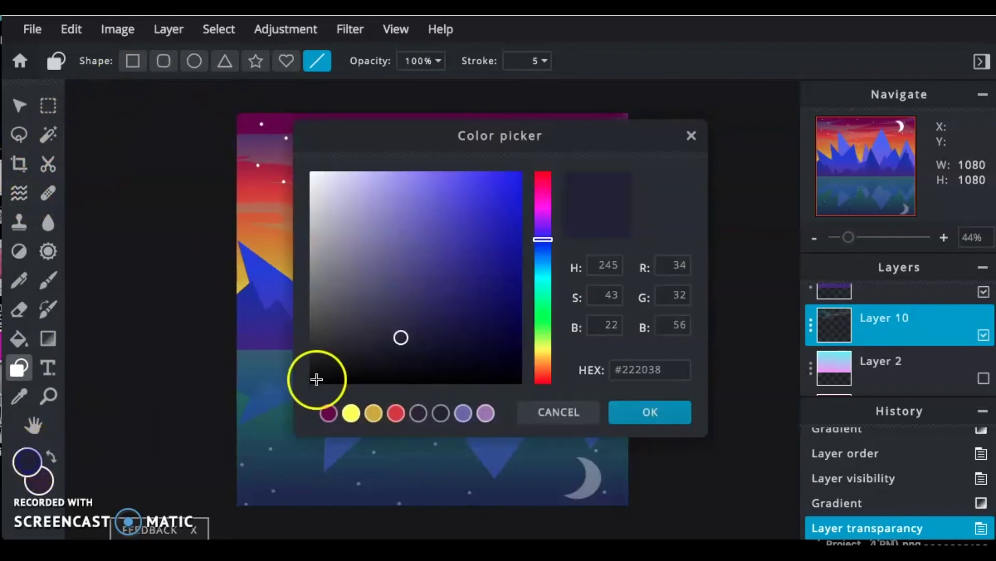
{"action": "left_click", "coordinate": [385, 277]}
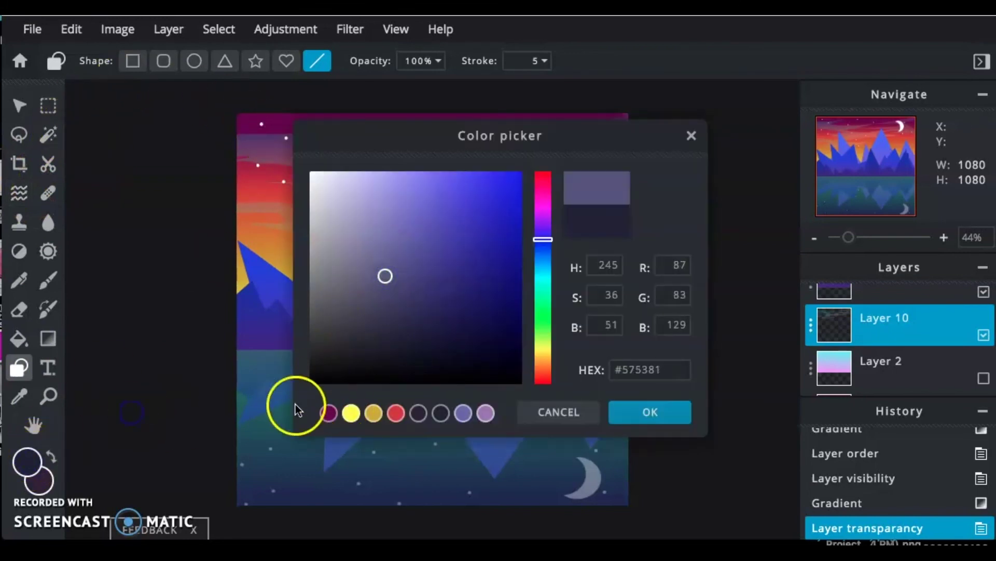